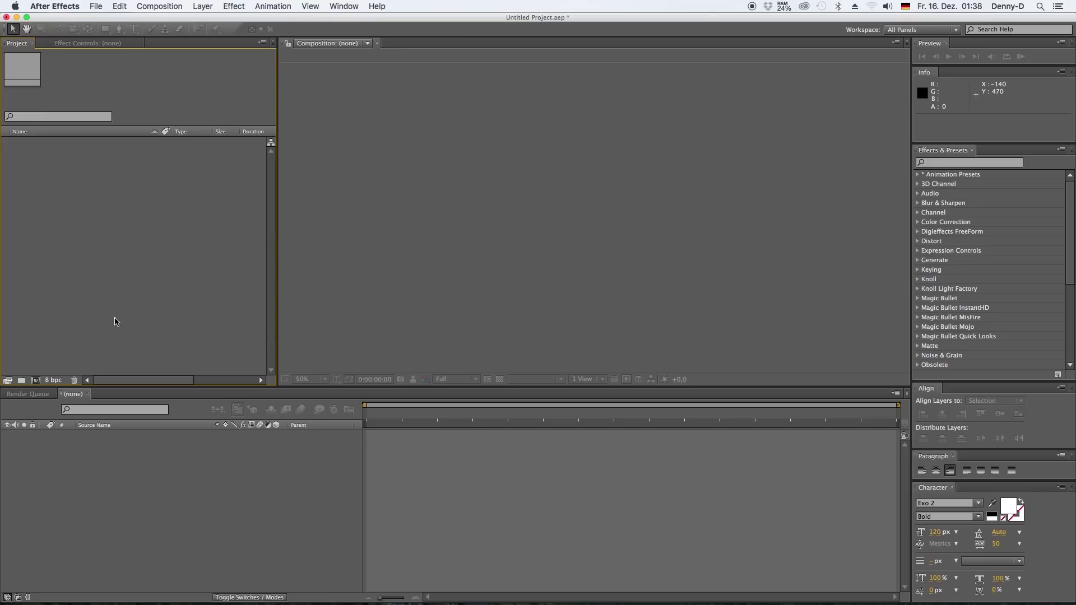
Create a 1920×1080, 30 fps, six-second Comp 1, then import Logo Image.ai and add it centred.
click(36, 381)
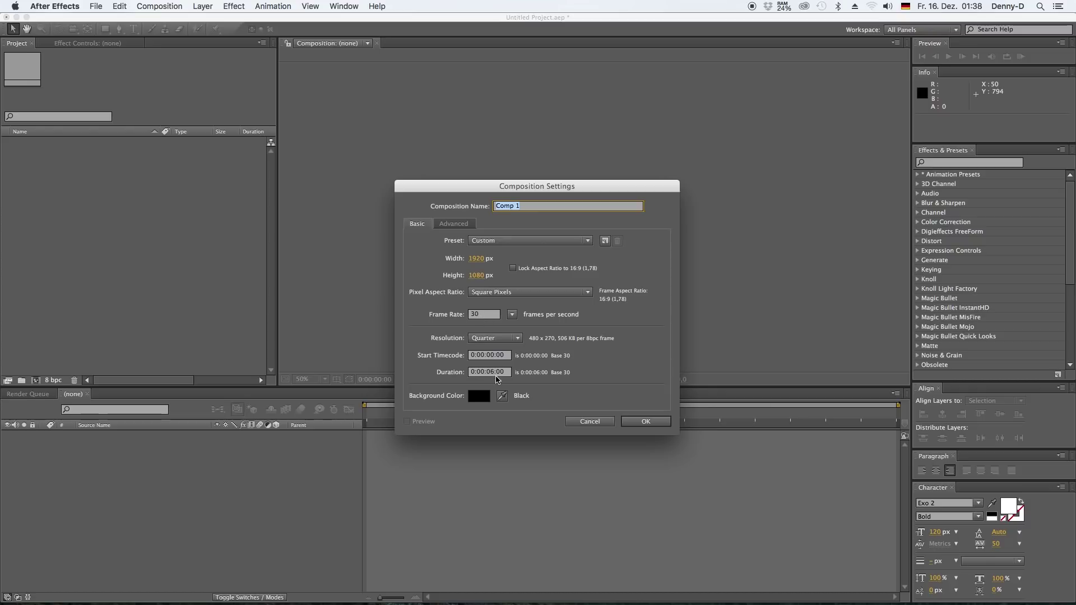
click(653, 422)
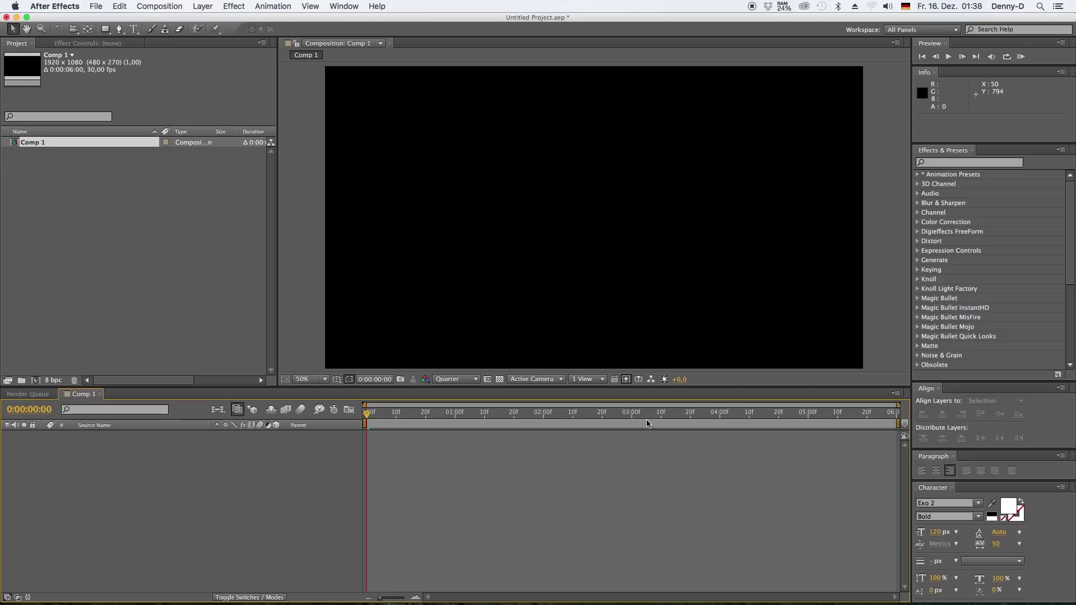
click(96, 6)
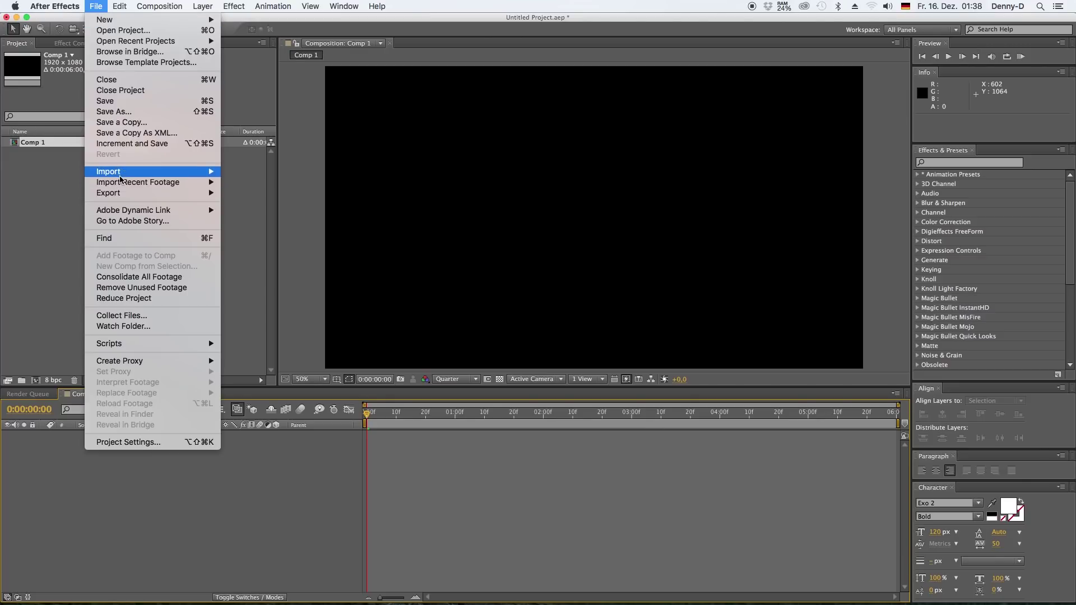
mouse_move(120, 172)
click(264, 177)
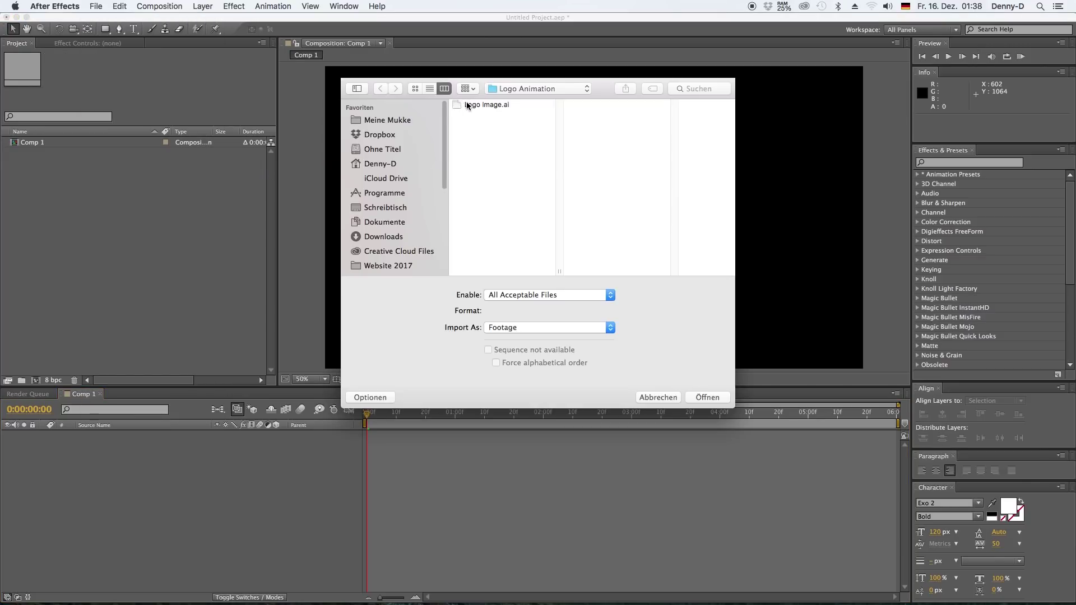
click(706, 398)
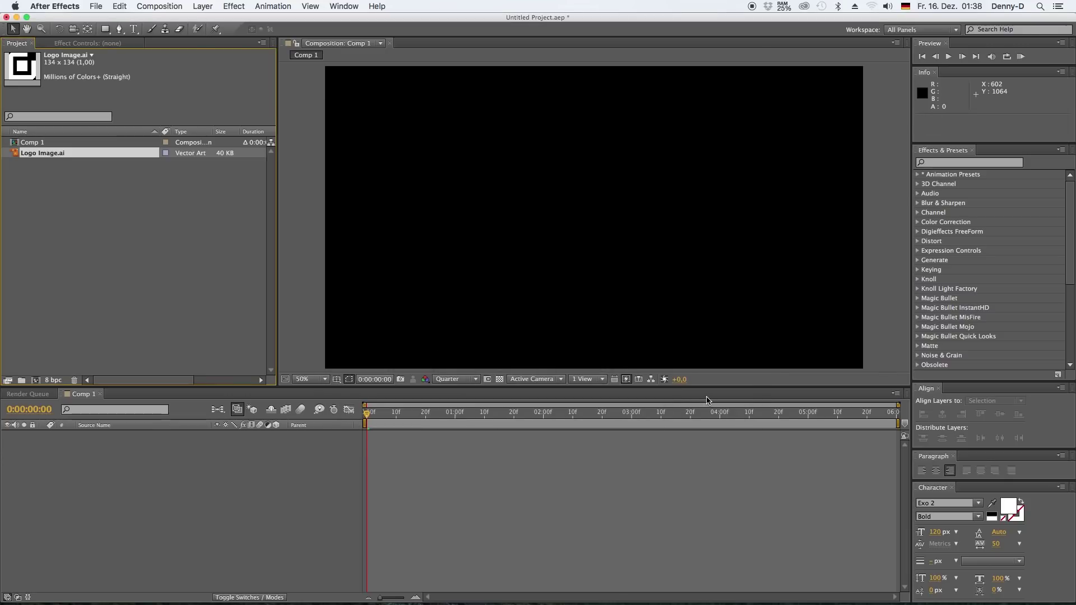
drag(18, 155, 89, 456)
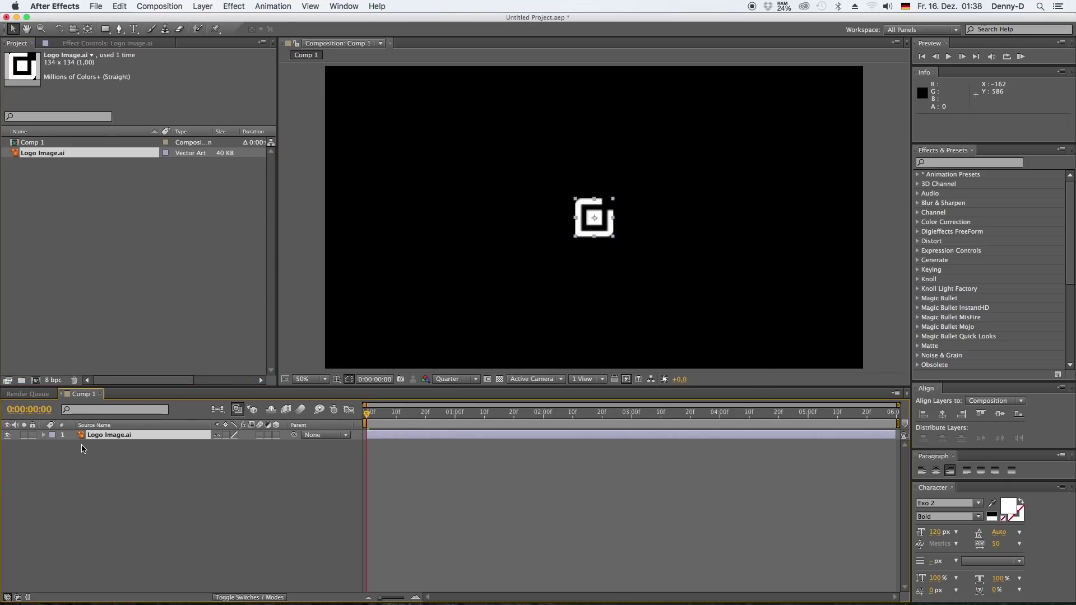
Add a white bold 'LoreIpsm' text layer and move it just right of the logo.
click(155, 466)
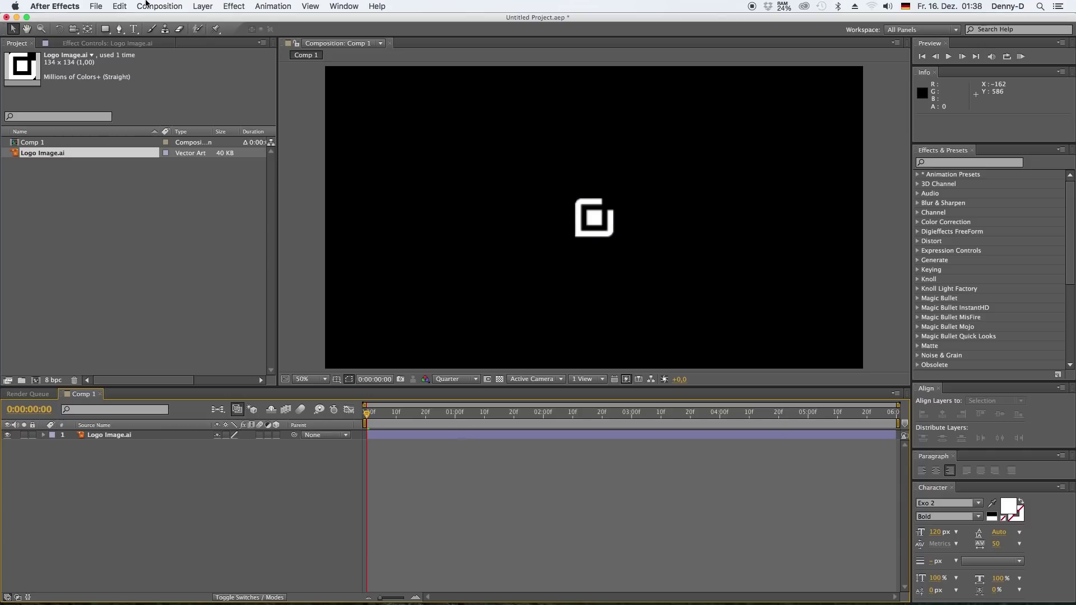
click(206, 6)
mouse_move(235, 20)
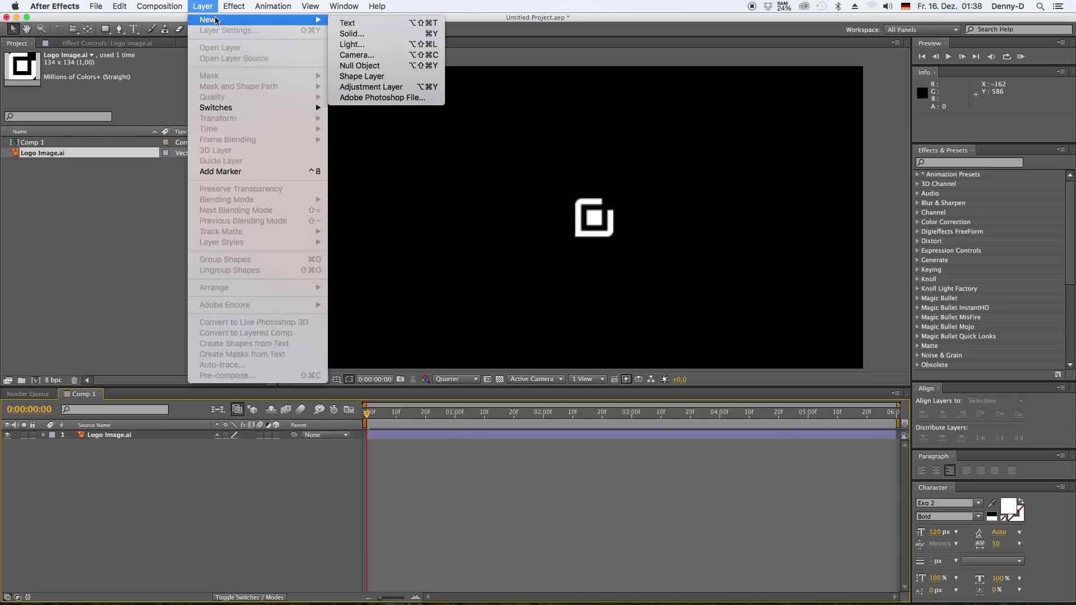
click(397, 24)
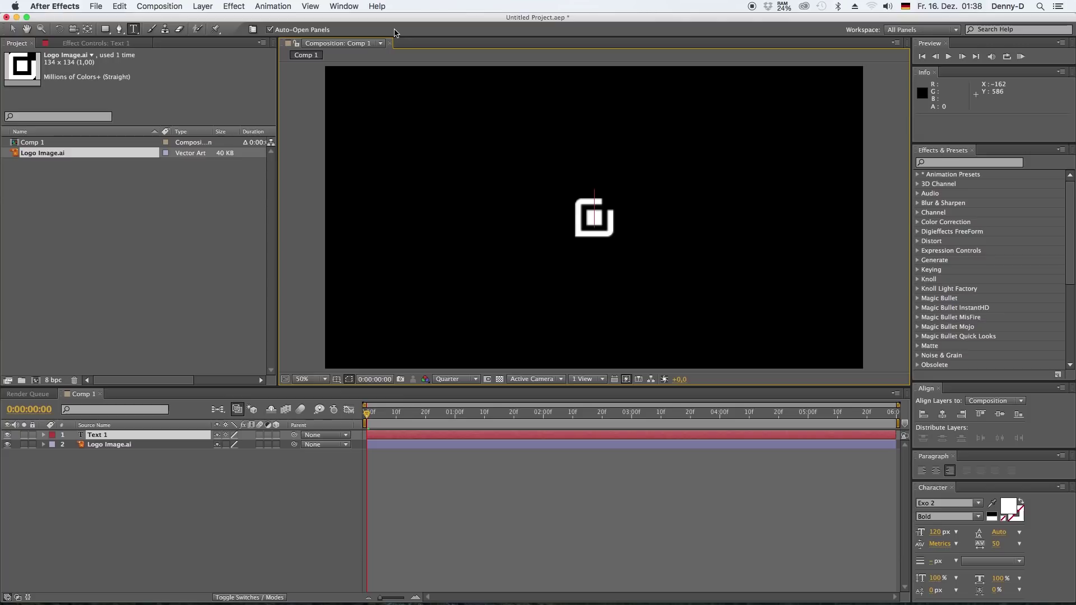
text(D)
text(ore)
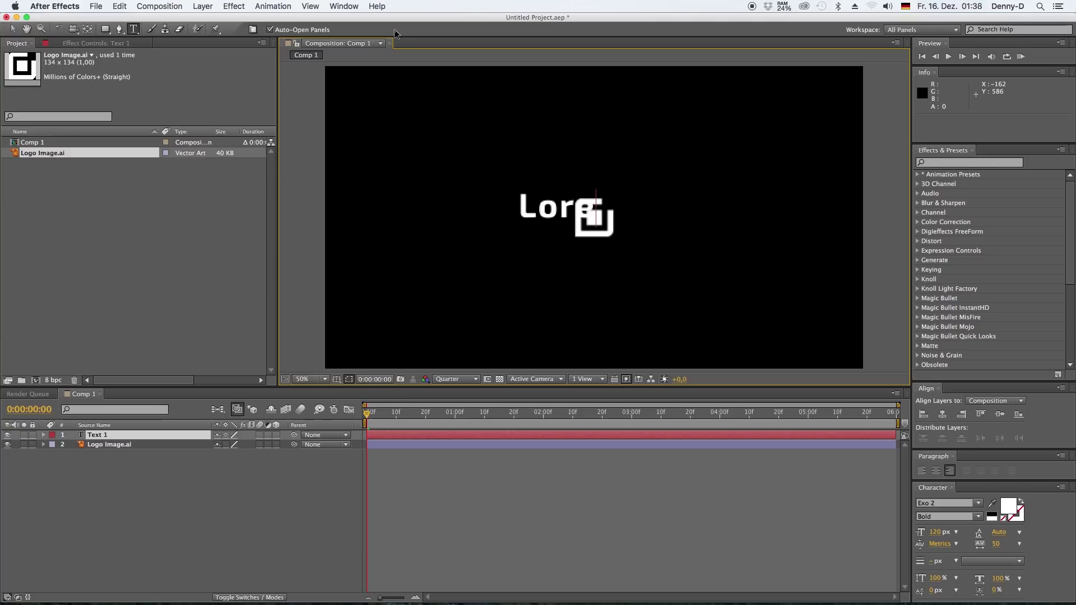
text(m)
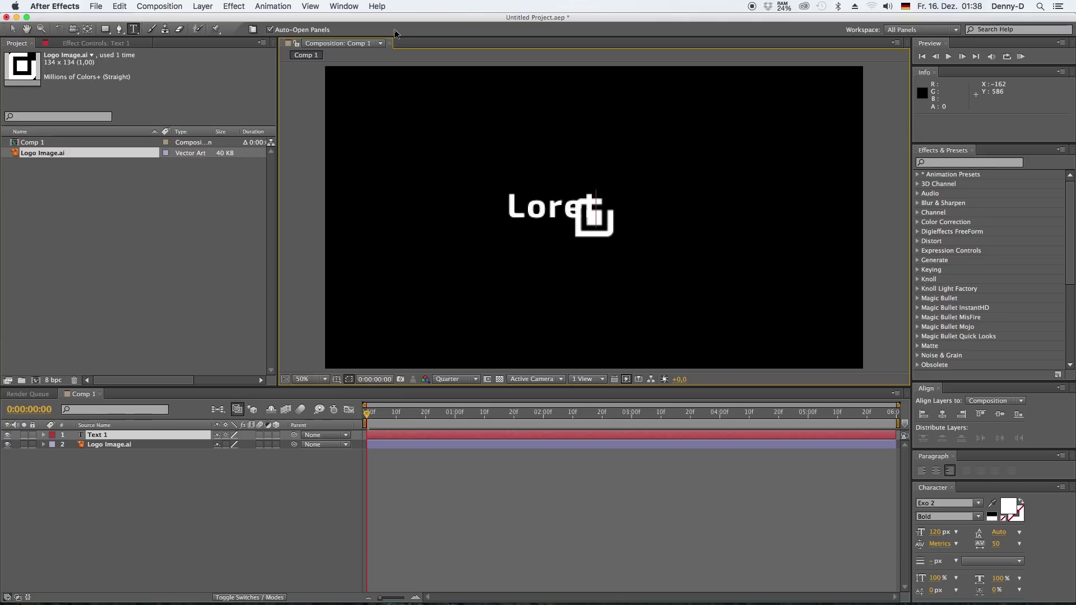
text(Ipsm)
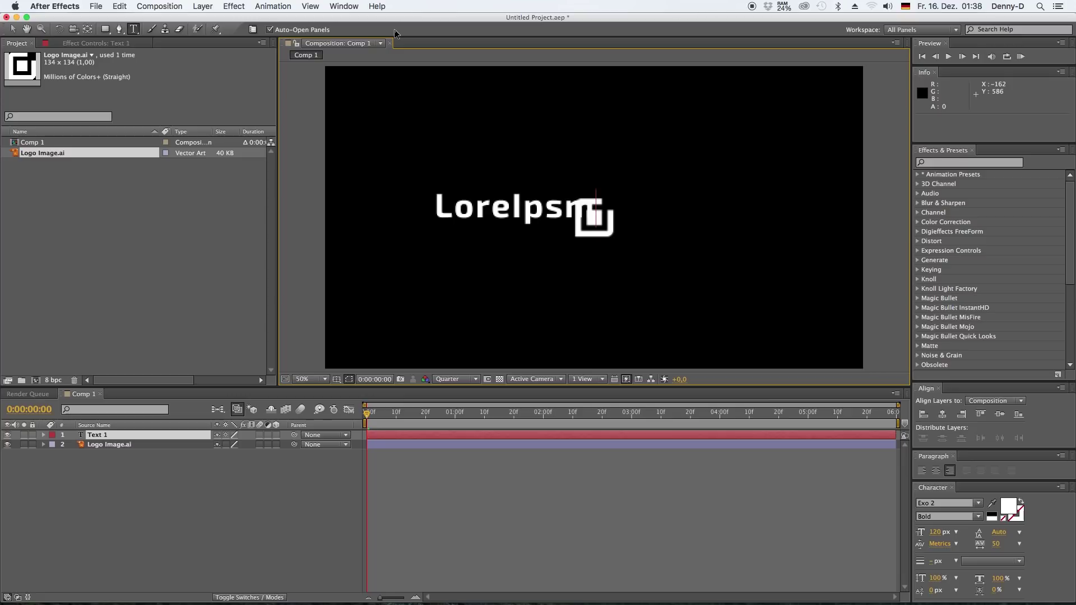
click(13, 28)
drag(461, 208, 658, 218)
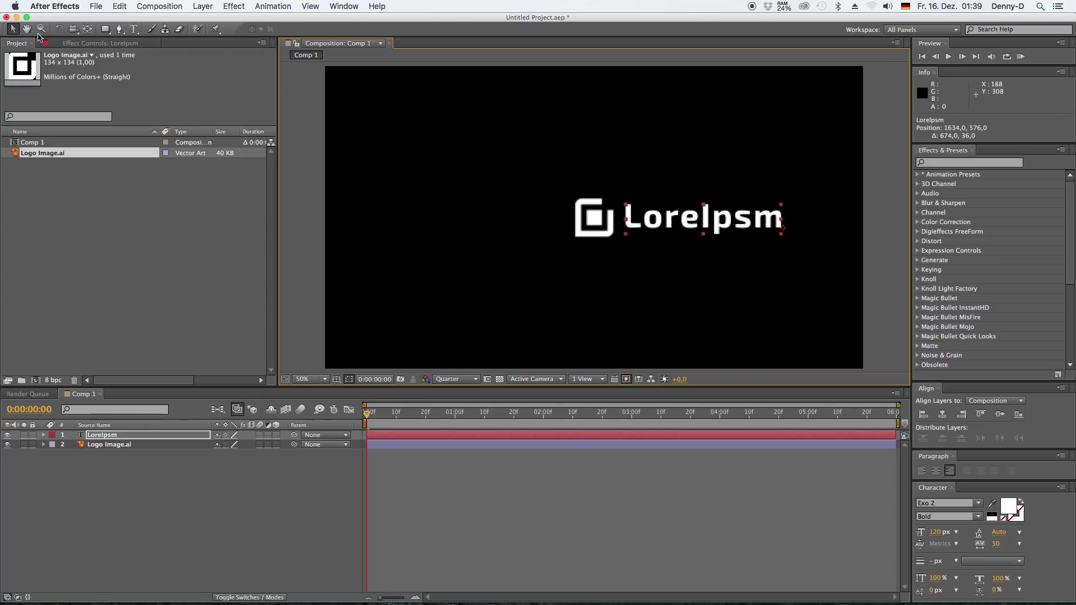
Set the letters 'Lore' in the text to the Regular font style.
click(134, 29)
drag(623, 219, 693, 220)
click(978, 516)
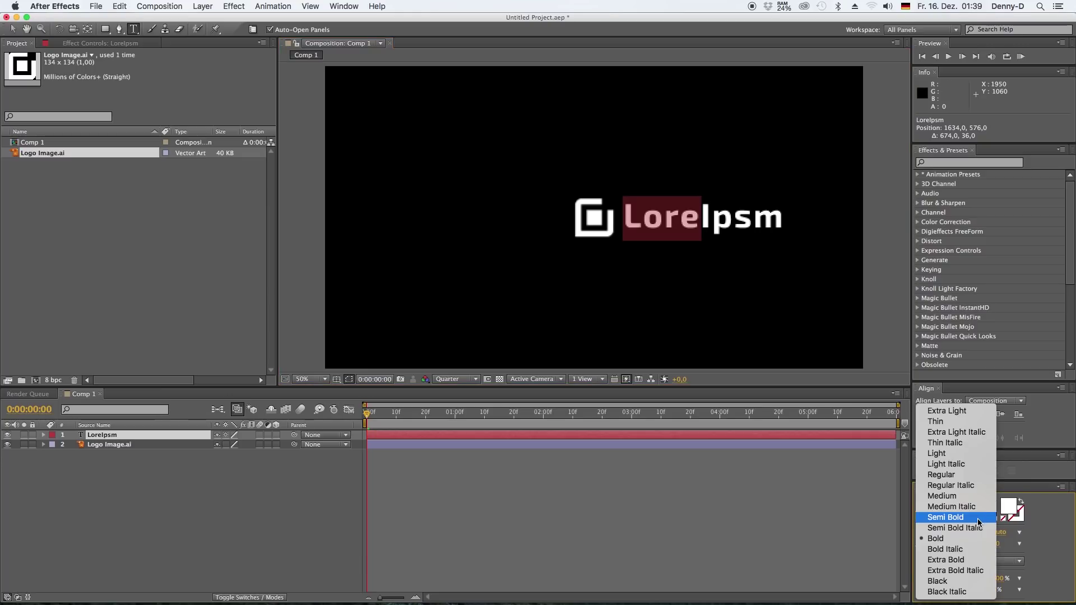
click(942, 476)
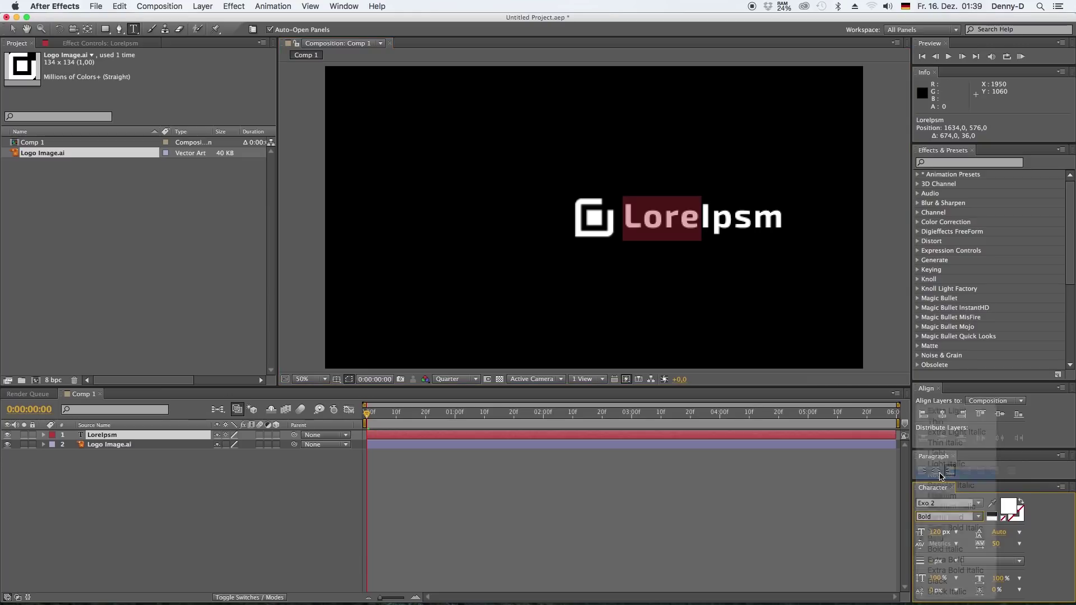
click(234, 525)
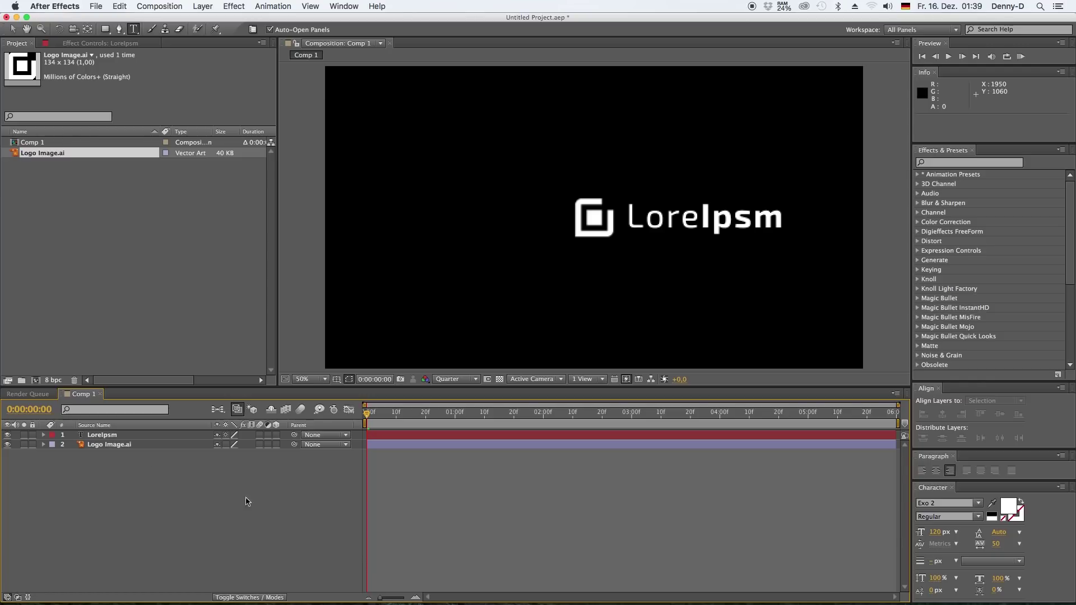
Nudge the text one pixel left and turn on the Title/Action Safe guides.
click(85, 435)
key(Left)
key(Left)
key(Left)
key(Left)
key(Left)
key(Left)
key(Left)
key(Left)
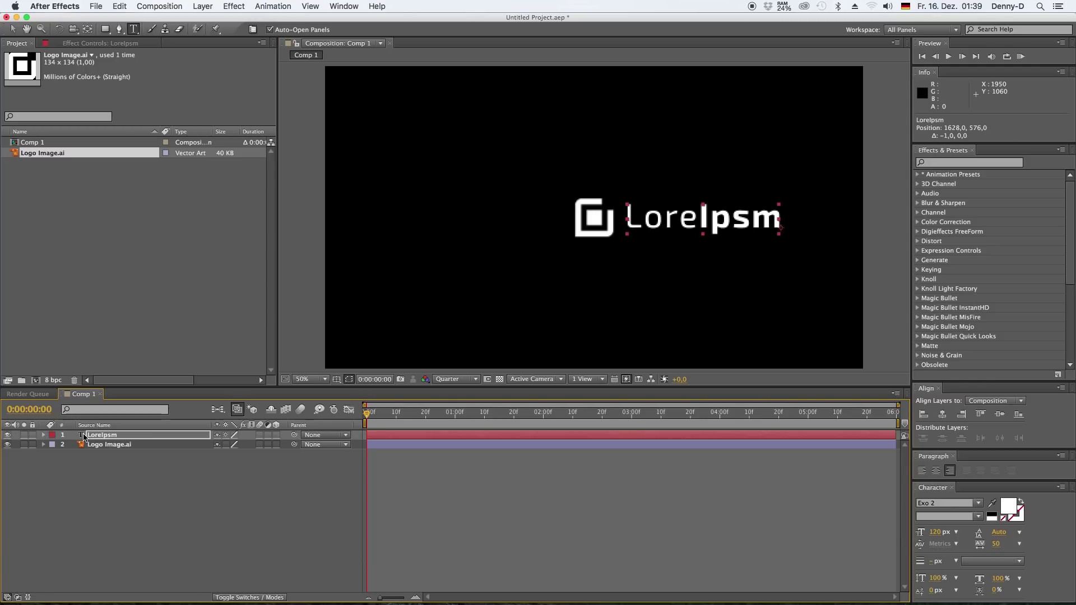
click(112, 453)
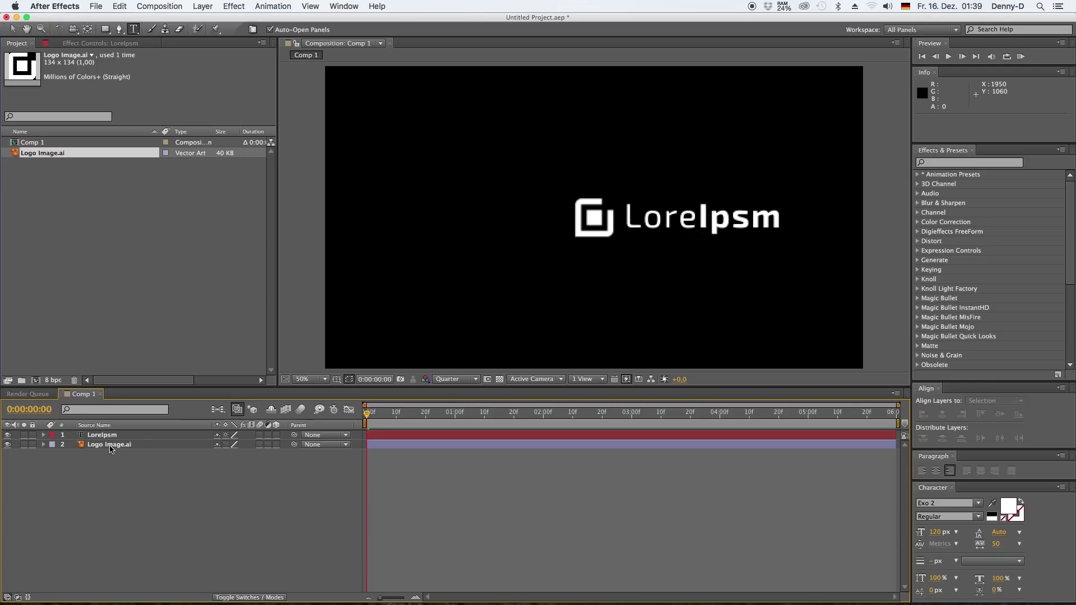
click(336, 380)
click(366, 386)
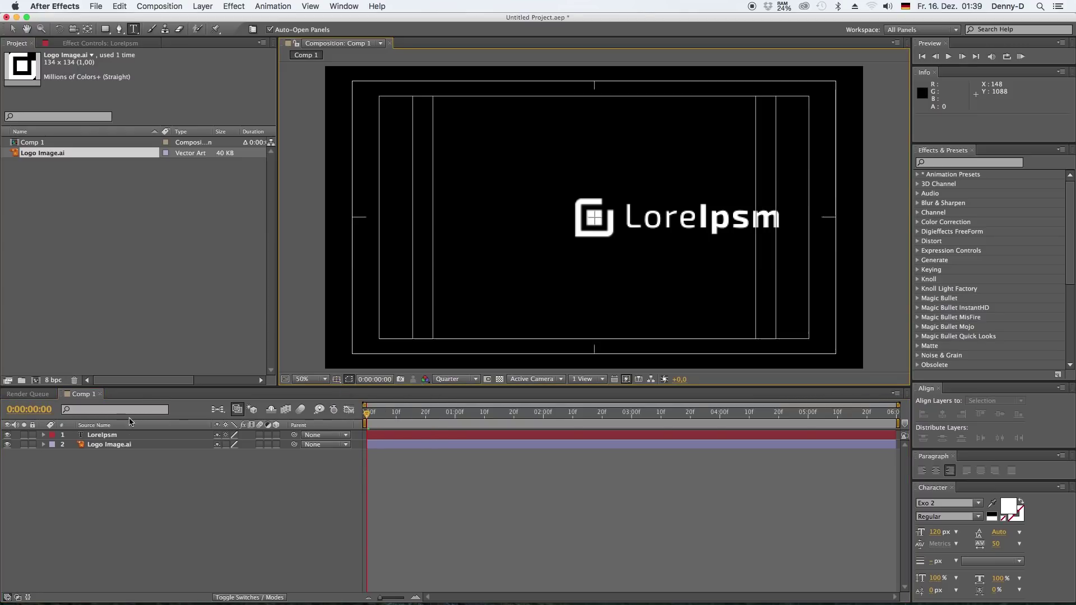
Nudge the logo and LoreIpsm text together so the pair sits centred in the frame.
click(109, 444)
shift+click(116, 435)
key(shift+Left)
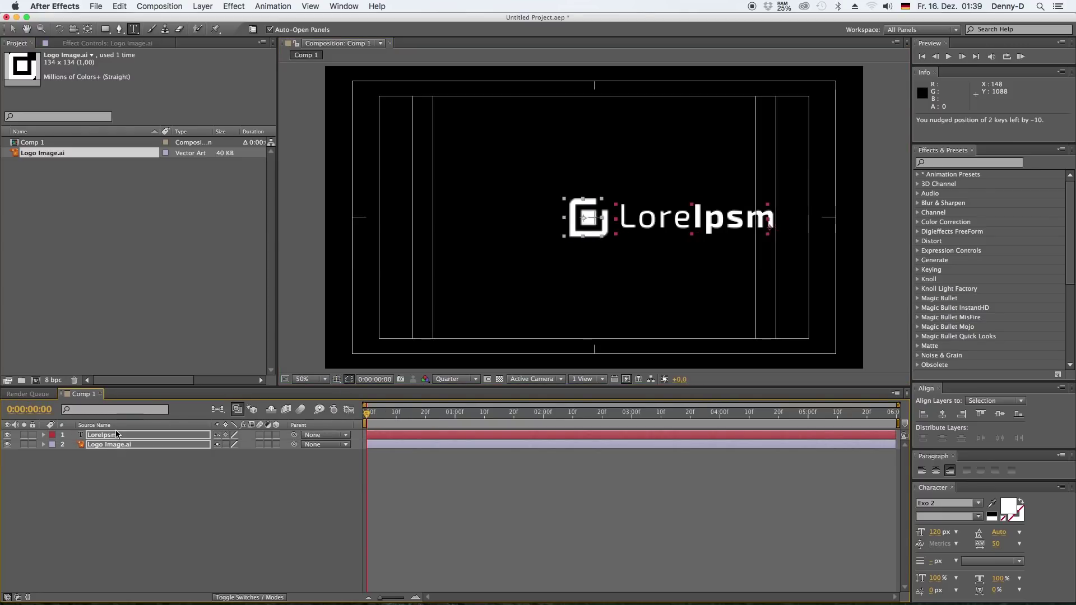
key(shift+Left)
key(shift+Left)
key(shift+Left)
key(shift+Left)
key(shift+Left)
key(shift+Left)
key(shift+Left)
key(shift+Left)
key(shift+Left)
key(shift+Left)
key(shift+Left)
key(shift+Left)
key(shift+Left)
key(shift+Left)
key(shift+Left)
key(shift+Left)
key(shift+Left)
key(shift+Left)
key(shift+Left)
key(shift+Left)
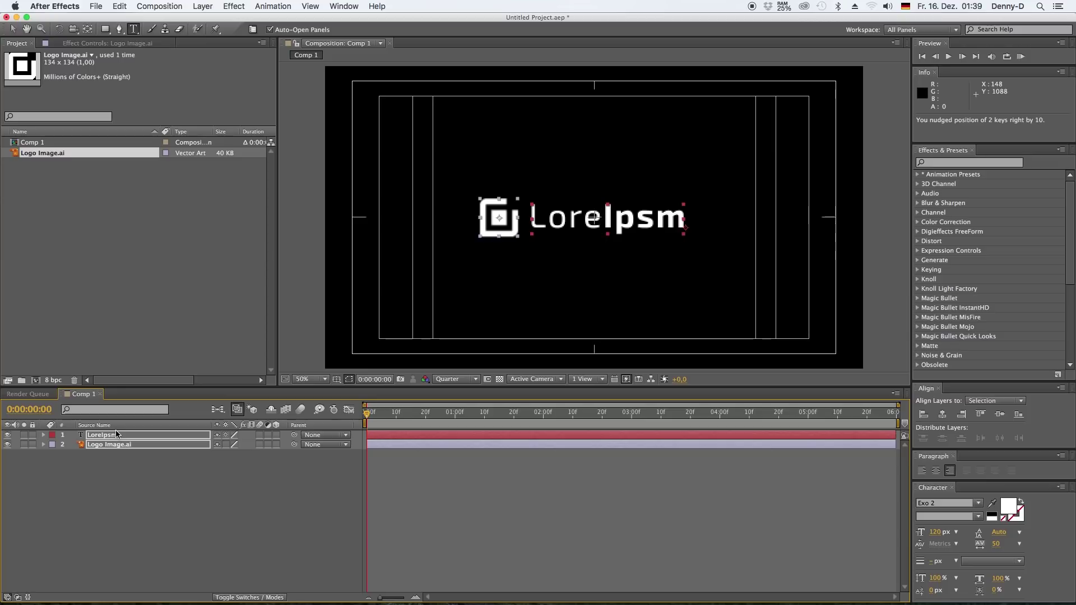
key(shift+Right)
key(shift+Right)
key(shift+Right)
key(shift+Right)
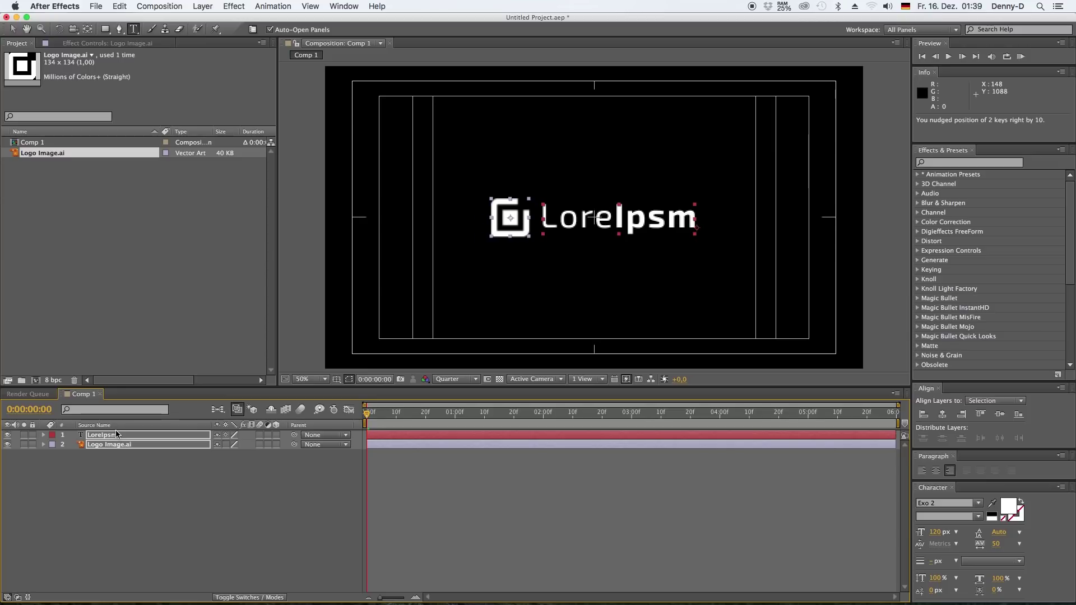
key(Right)
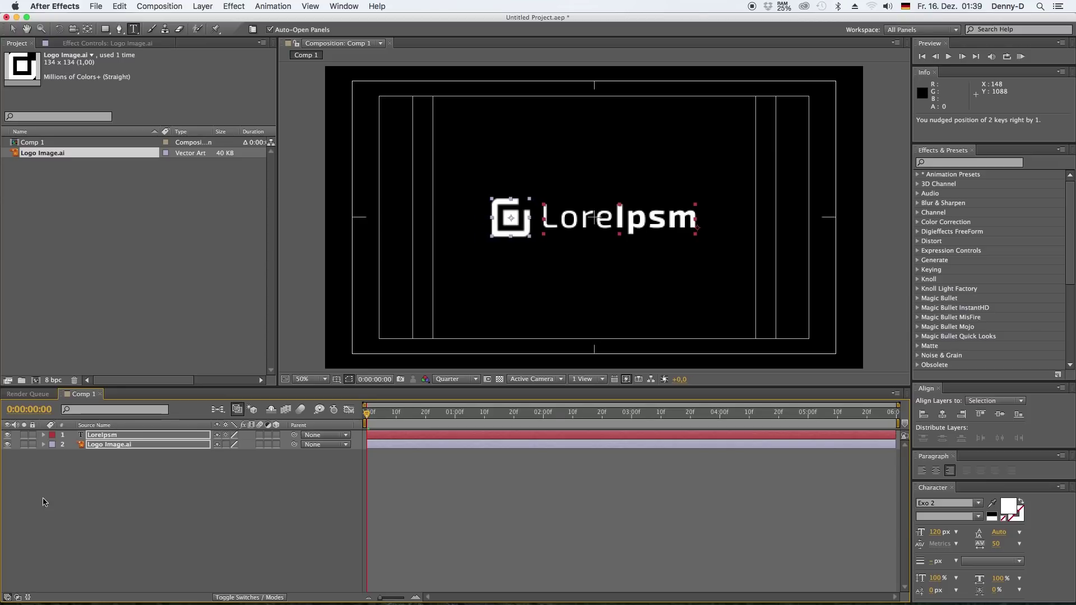
click(113, 507)
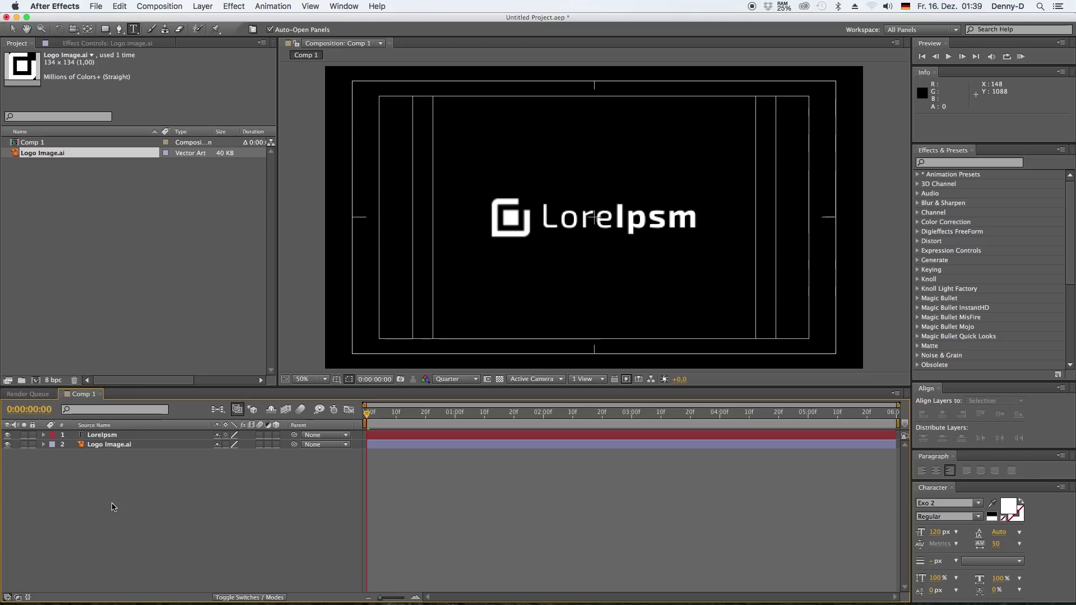
Apply the 3D Rotate in by Character preset to LoreIpsm and reveal its Offset keyframes.
click(103, 435)
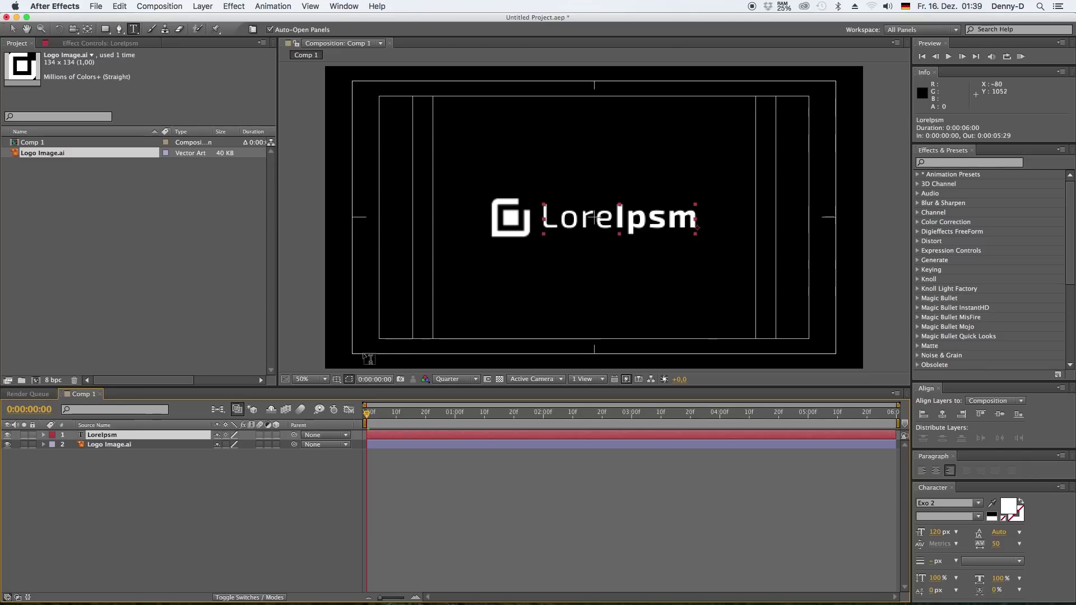
click(955, 163)
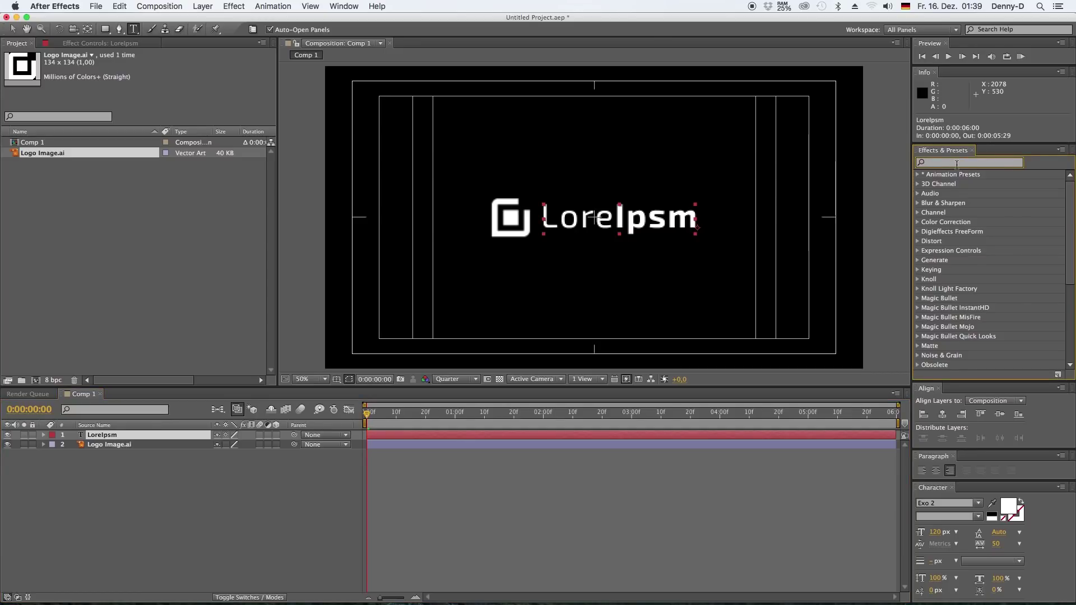
text(character)
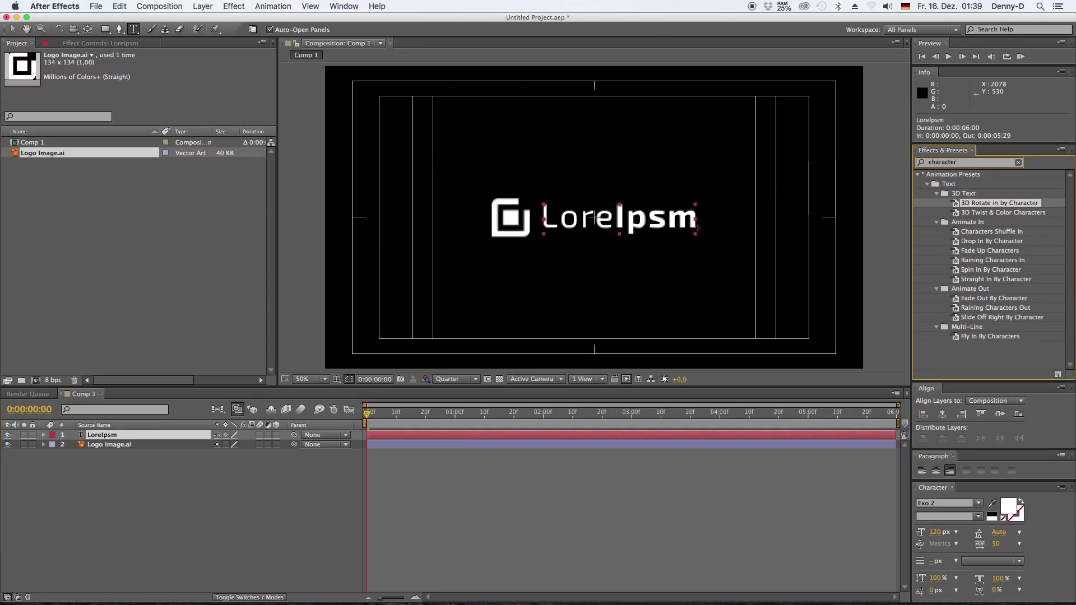
drag(956, 204, 82, 436)
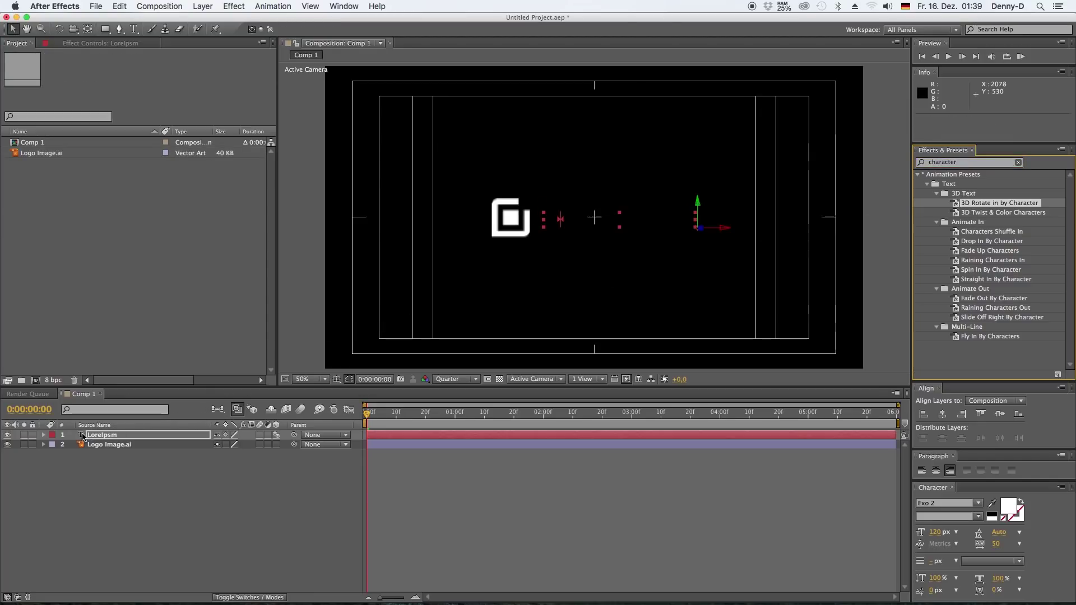
mouse_move(367, 415)
mouse_down()
mouse_move(574, 429)
mouse_move(503, 433)
mouse_move(555, 414)
mouse_move(367, 416)
mouse_up()
key(u)
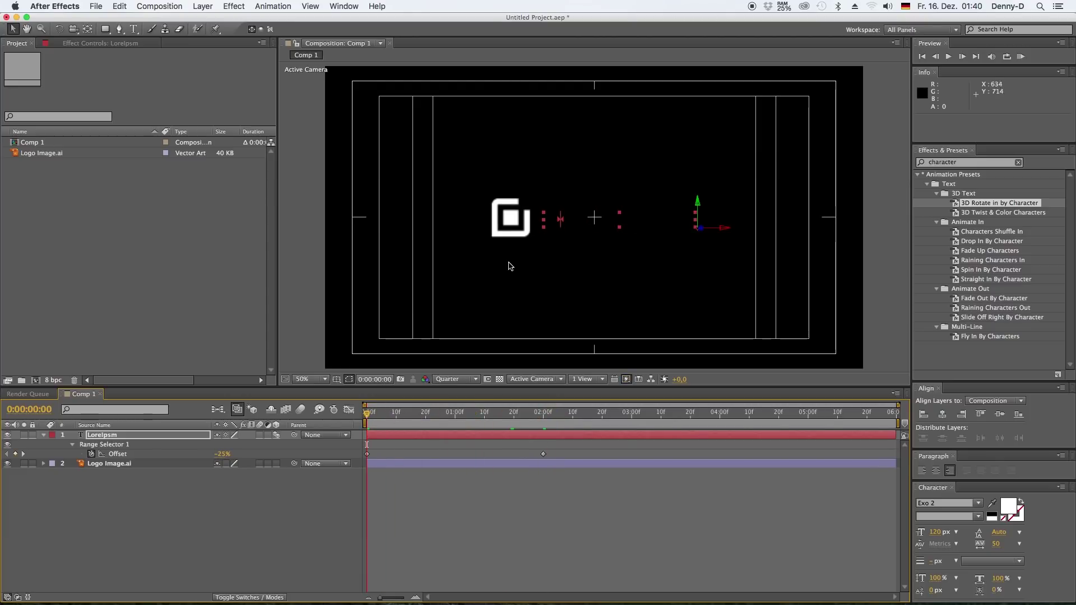
Unlink the logo's Scale and keyframe its horizontal scale at 0 on the first frame.
click(101, 465)
key(s)
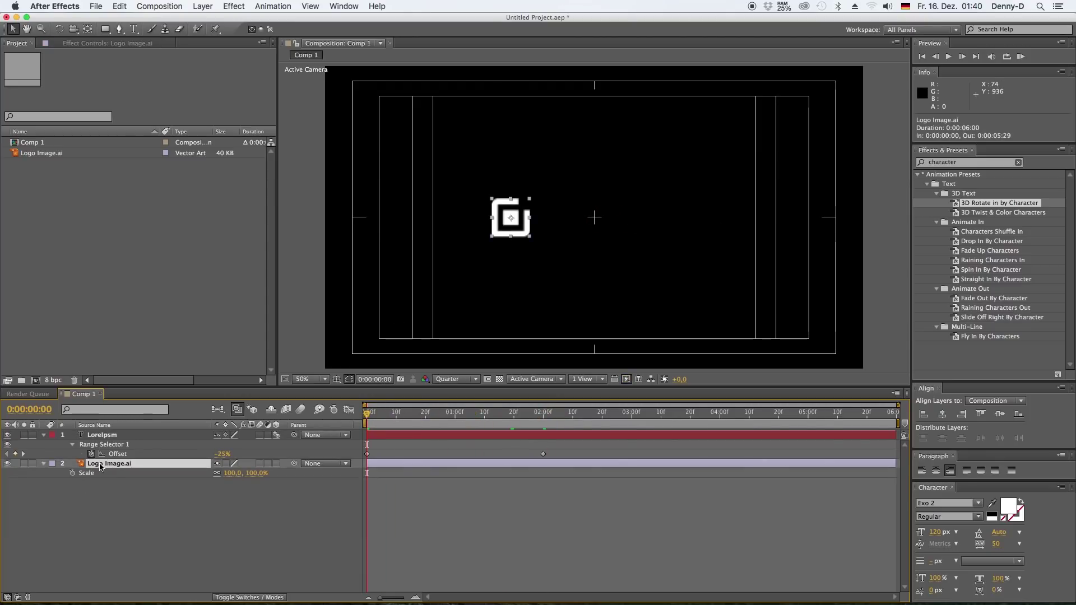
click(218, 475)
click(231, 475)
text(0)
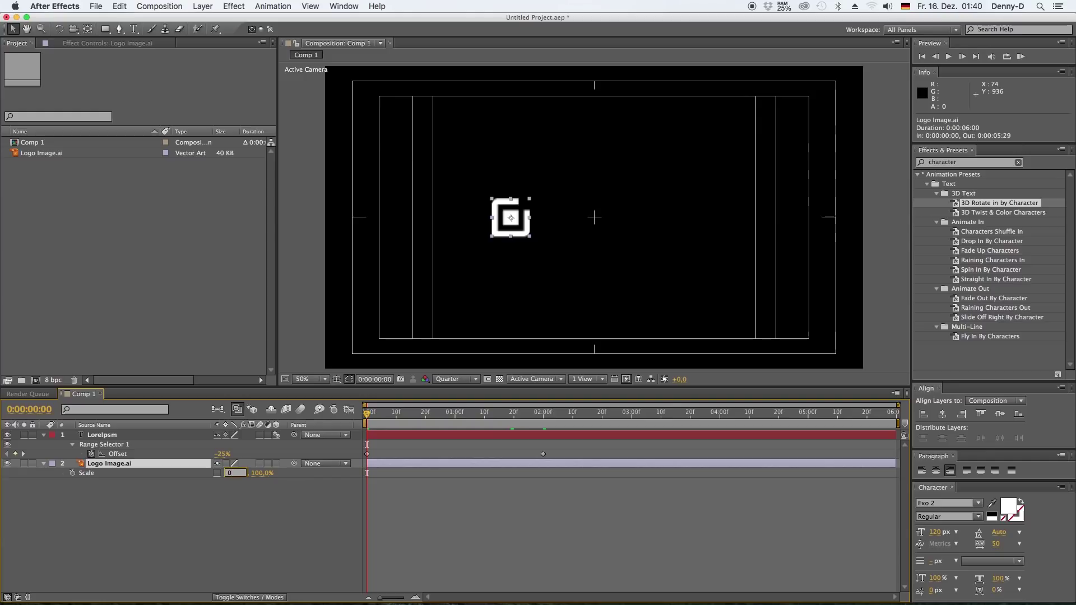
key(Return)
key(alt+shift+s)
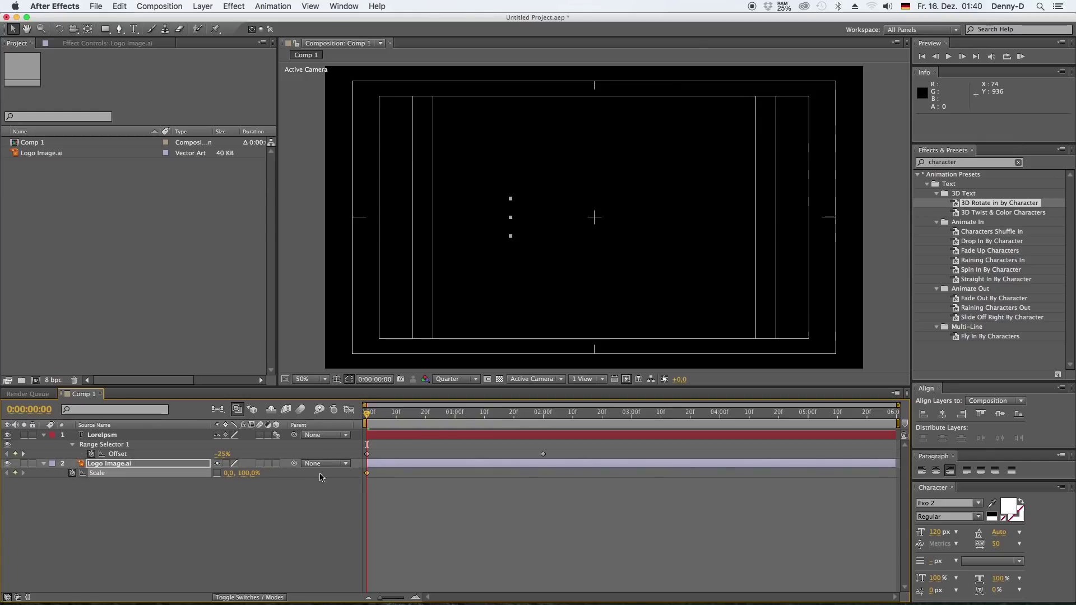
Keyframe the logo's horizontal scale at -100 at 20f, 0 at 1:10 and 100 at 2:00.
click(426, 413)
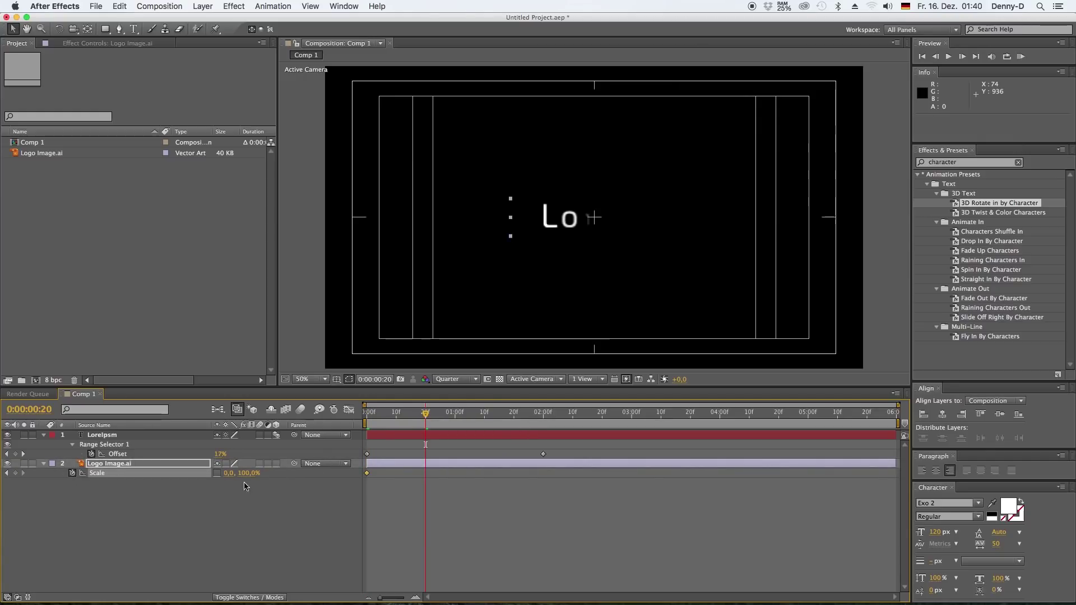
click(230, 474)
text(-1)
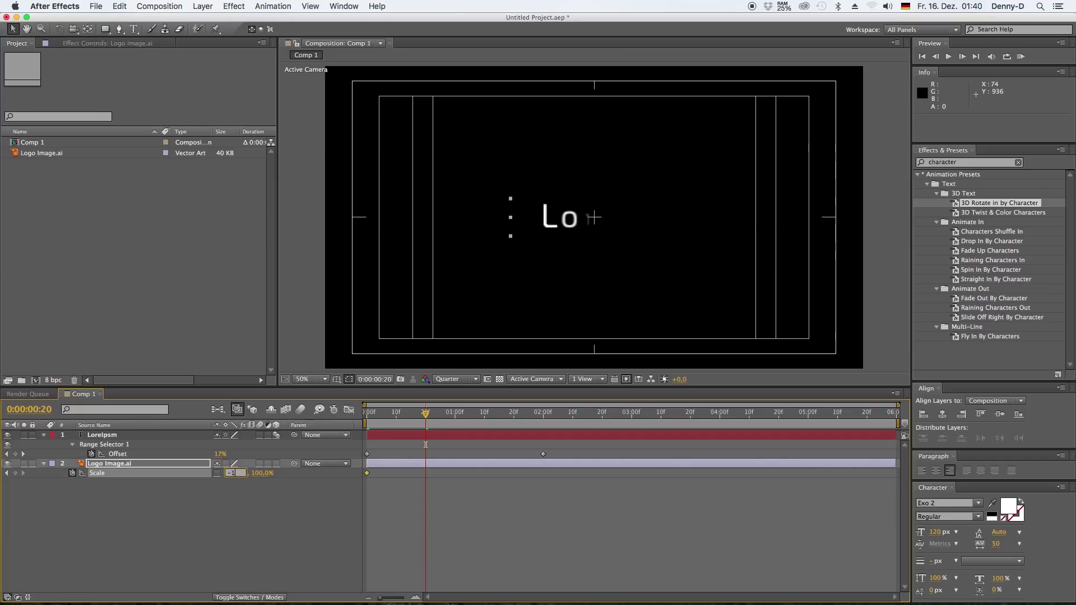
click(239, 514)
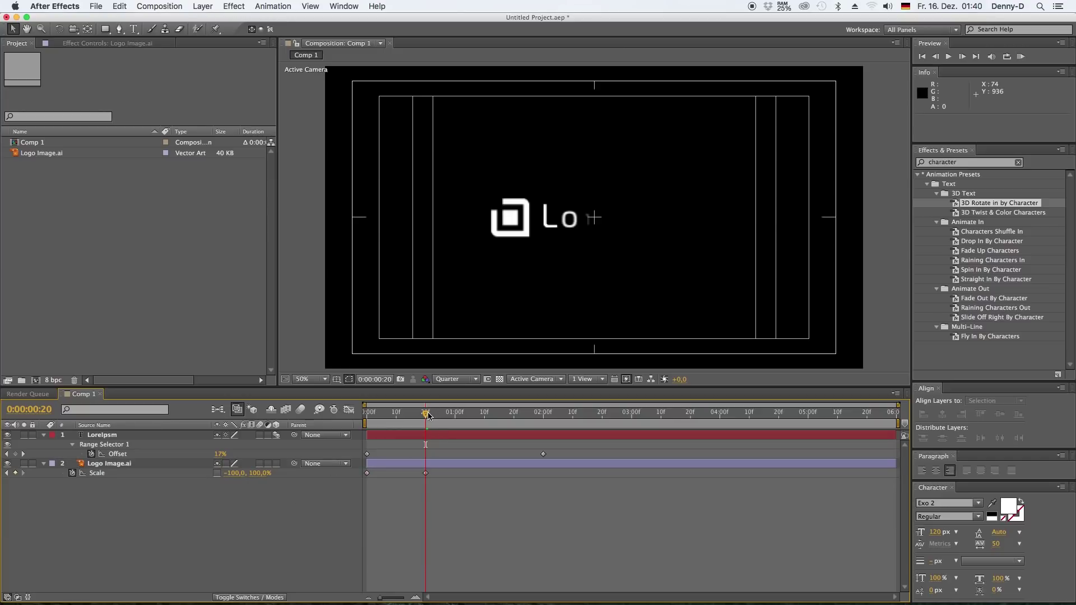
drag(428, 415, 485, 415)
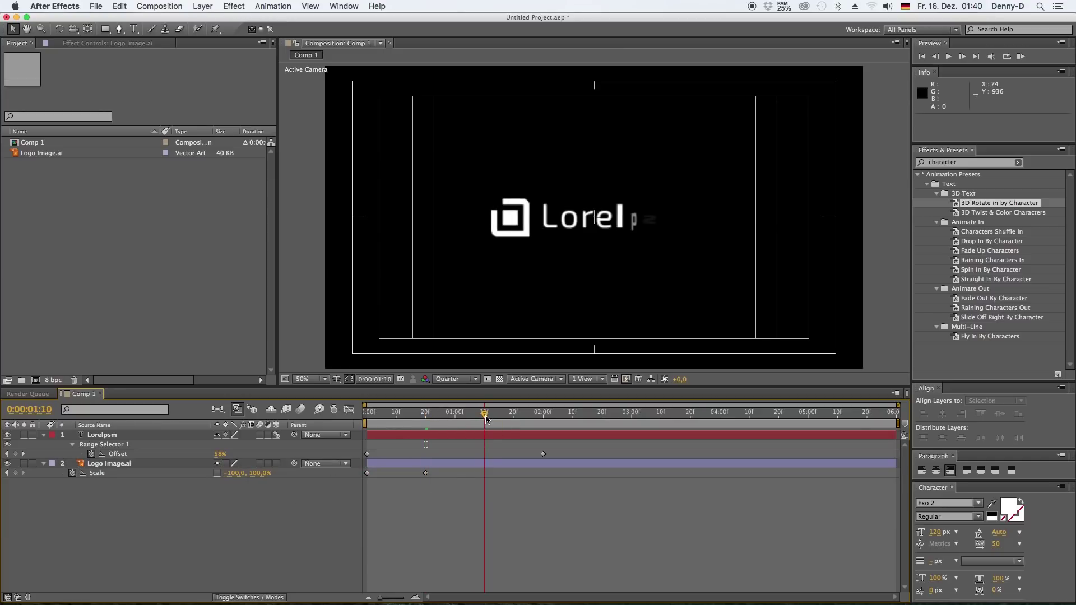
click(237, 474)
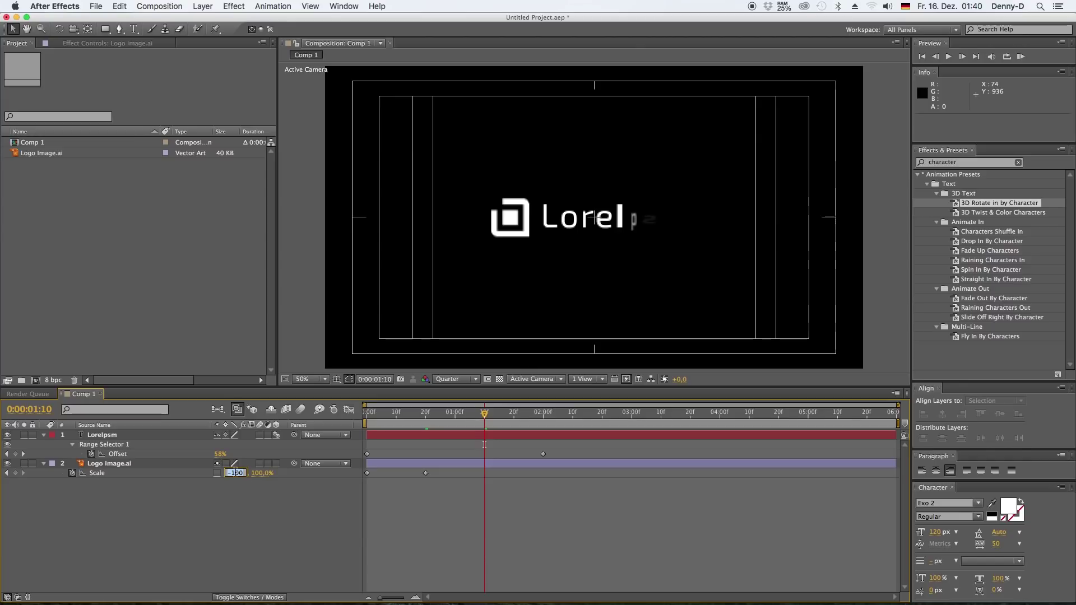
text(0)
click(543, 415)
click(229, 473)
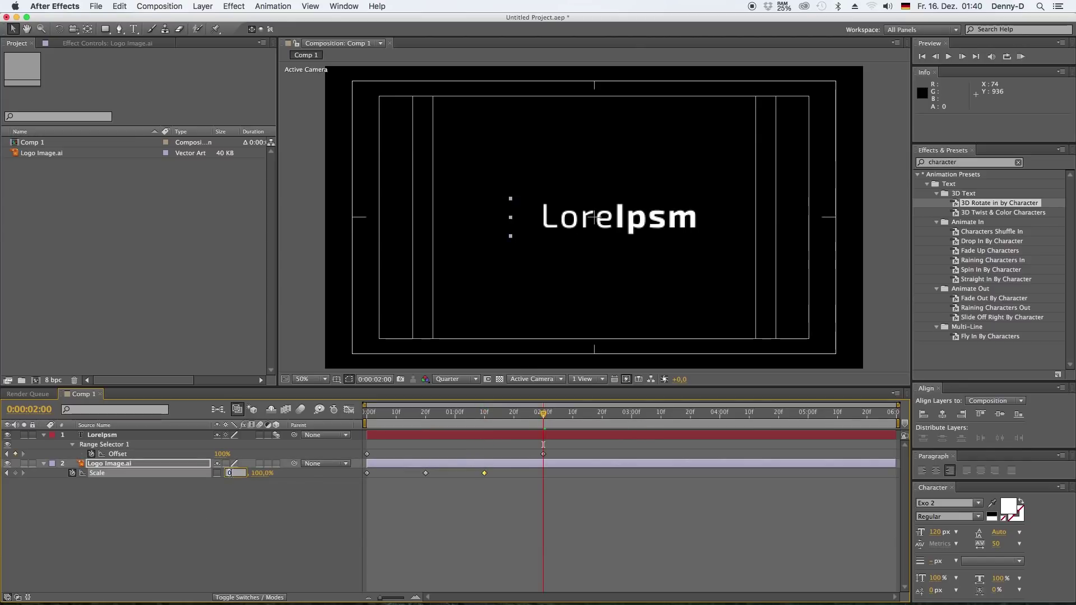
text(100,0, 100,0%)
click(547, 411)
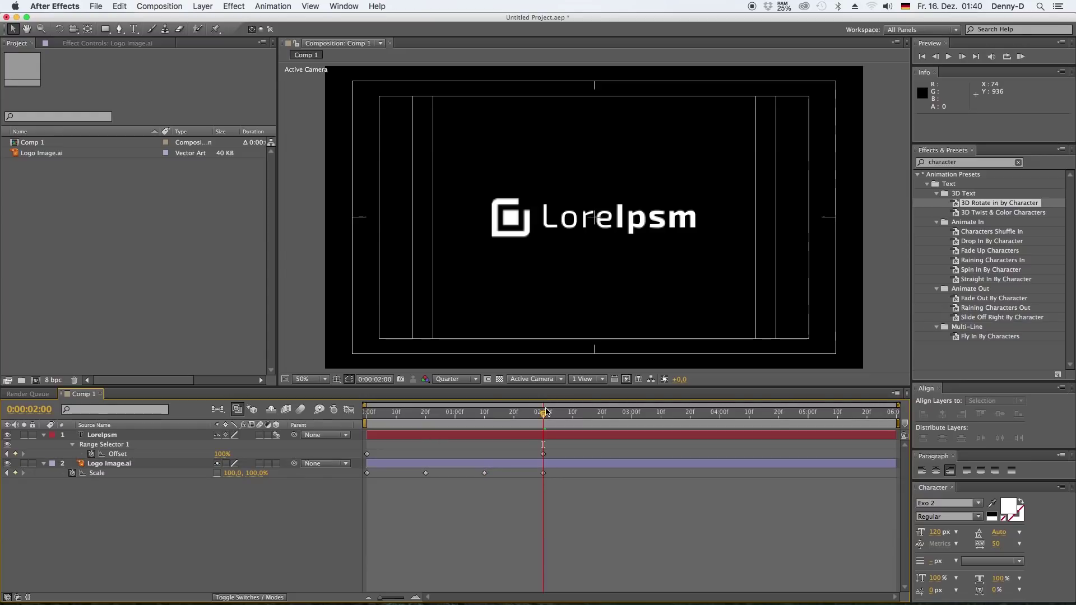
Preview, then move the final text Offset and logo Scale keyframes to 2:10.
key(space)
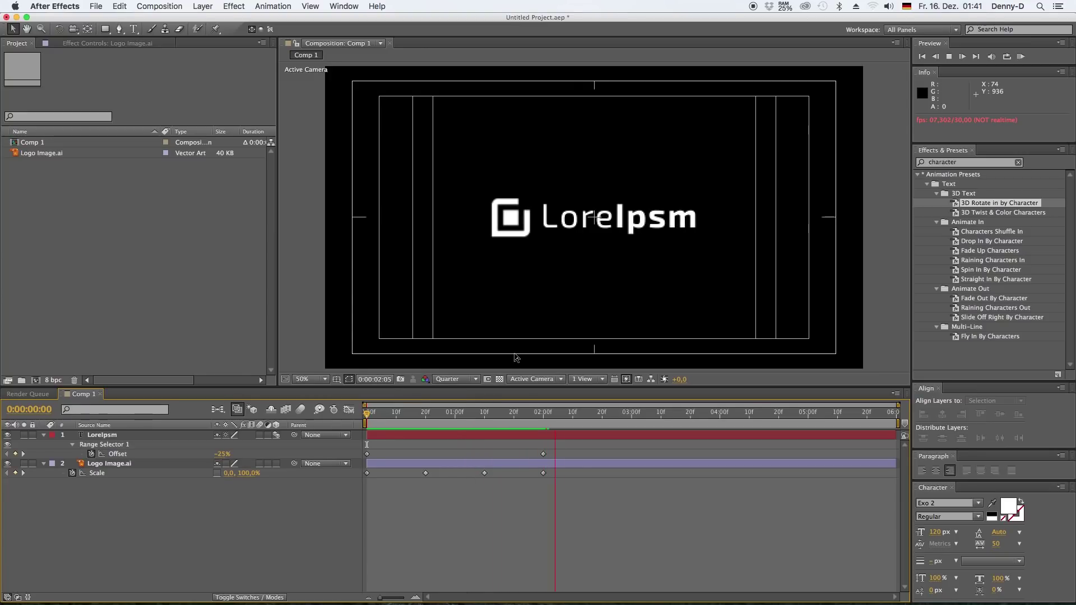
key(space)
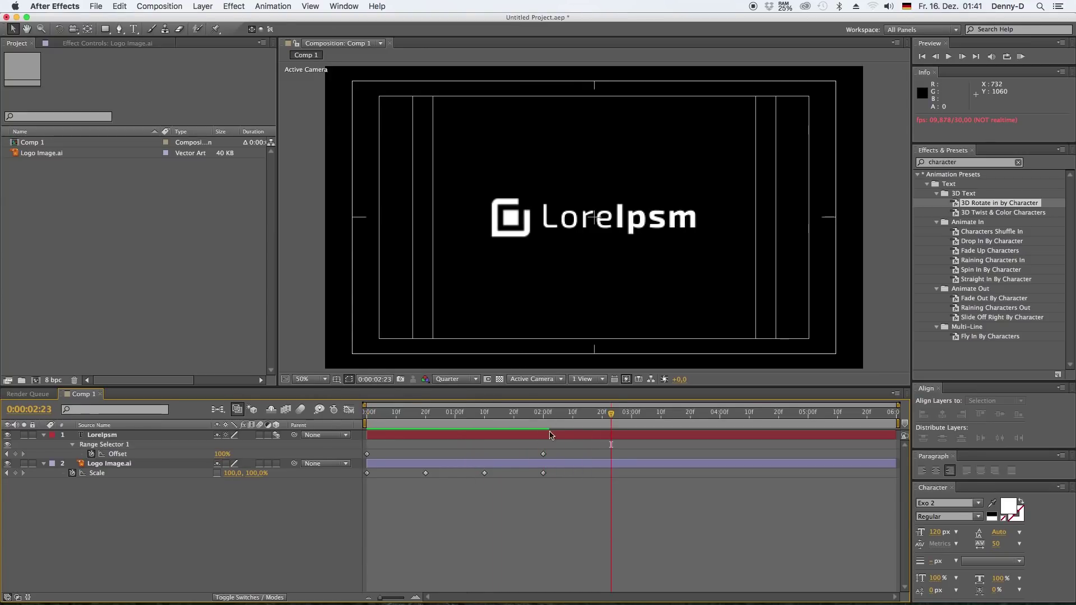
drag(544, 454, 572, 473)
click(573, 424)
drag(573, 414, 541, 415)
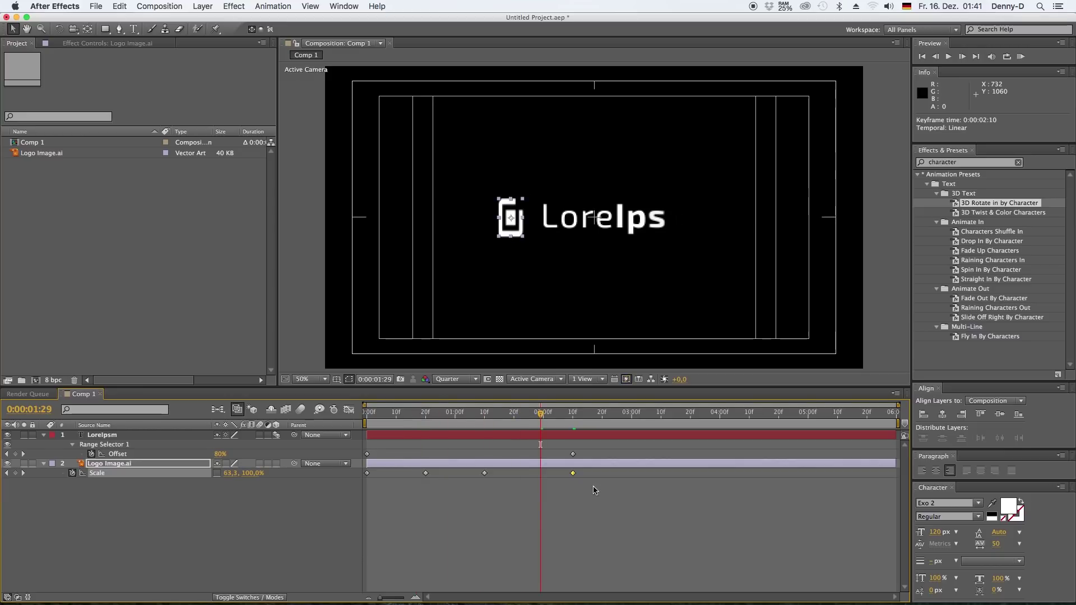
Apply Easy Ease to the logo's Scale keyframes and preview from the start.
click(442, 490)
click(425, 473)
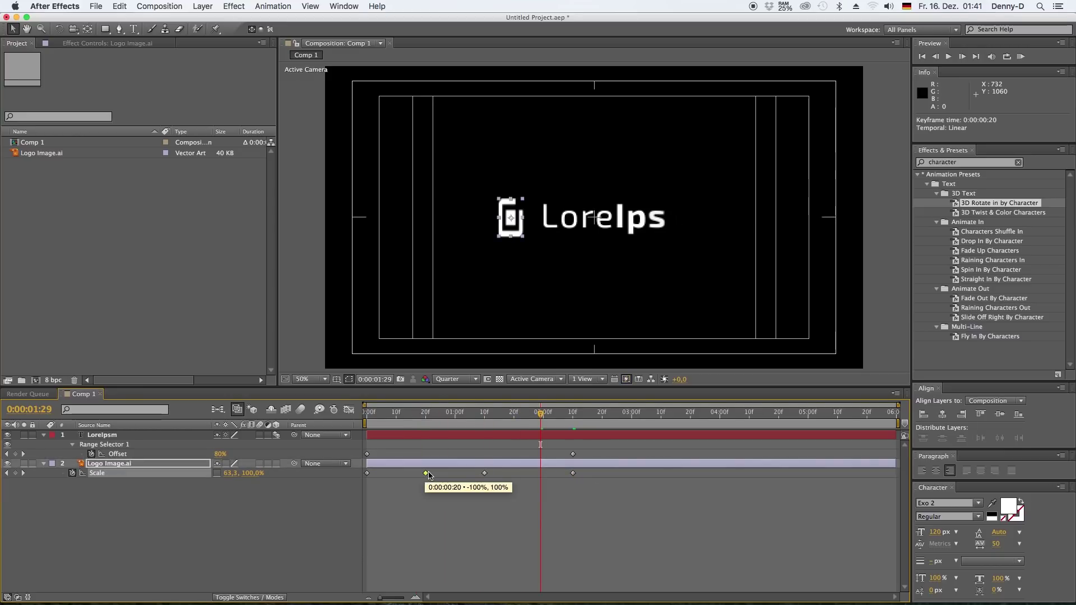
right_click(574, 475)
mouse_move(617, 579)
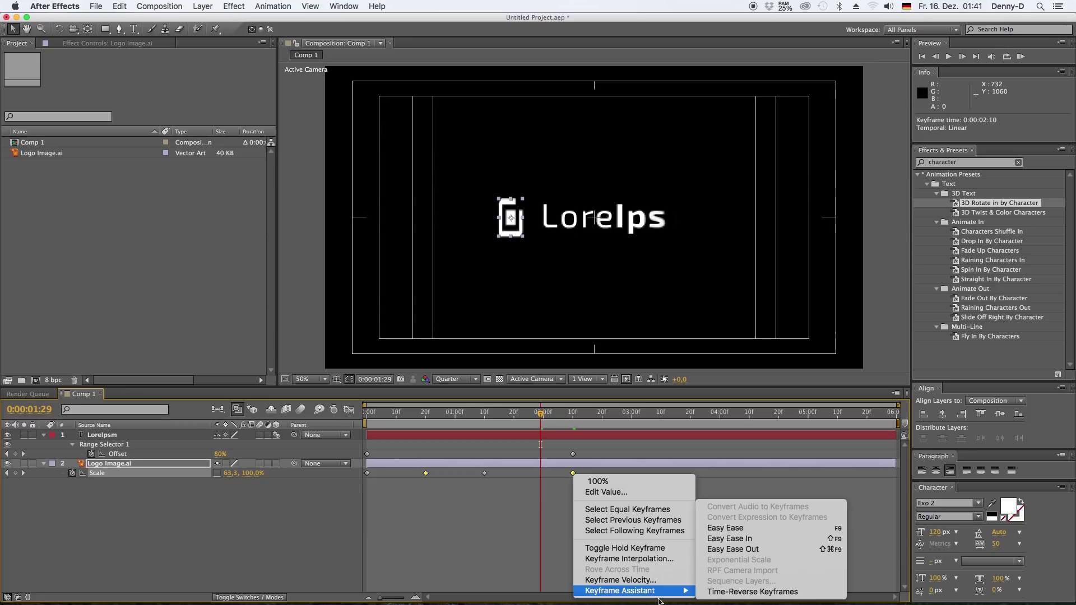
click(720, 532)
key(KP_0)
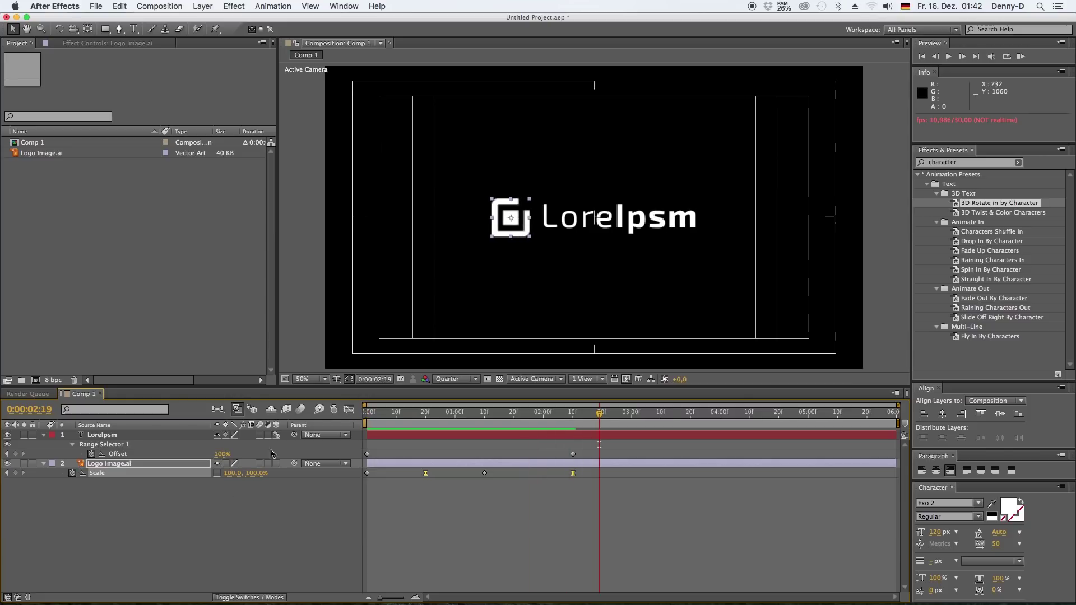
Pre-compose the logo and LoreIpsm layers into a new precomp named Logo.
click(128, 504)
click(98, 463)
shift+click(102, 435)
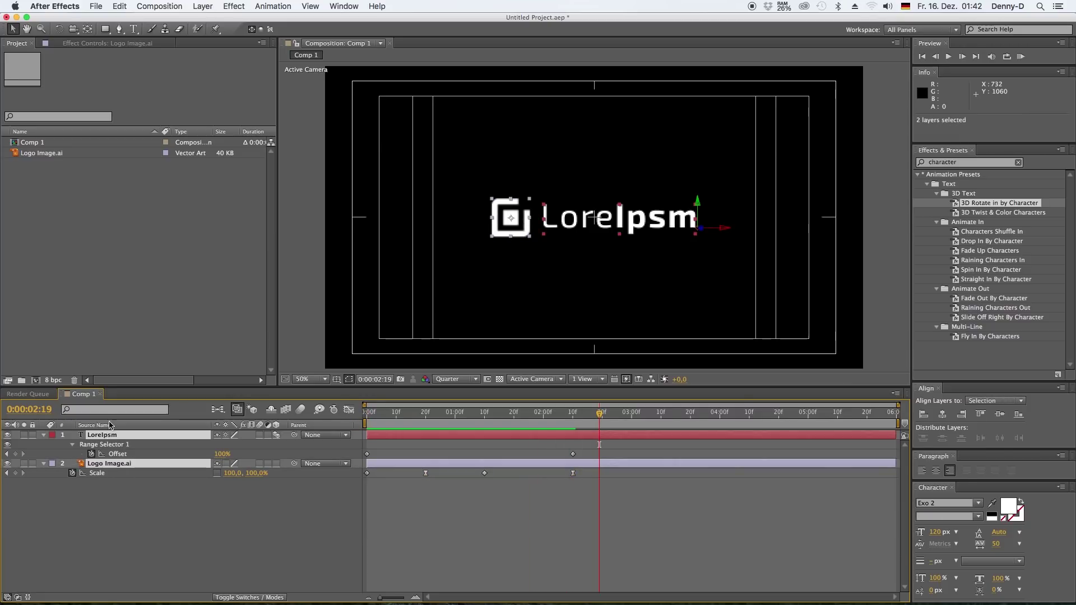
click(199, 6)
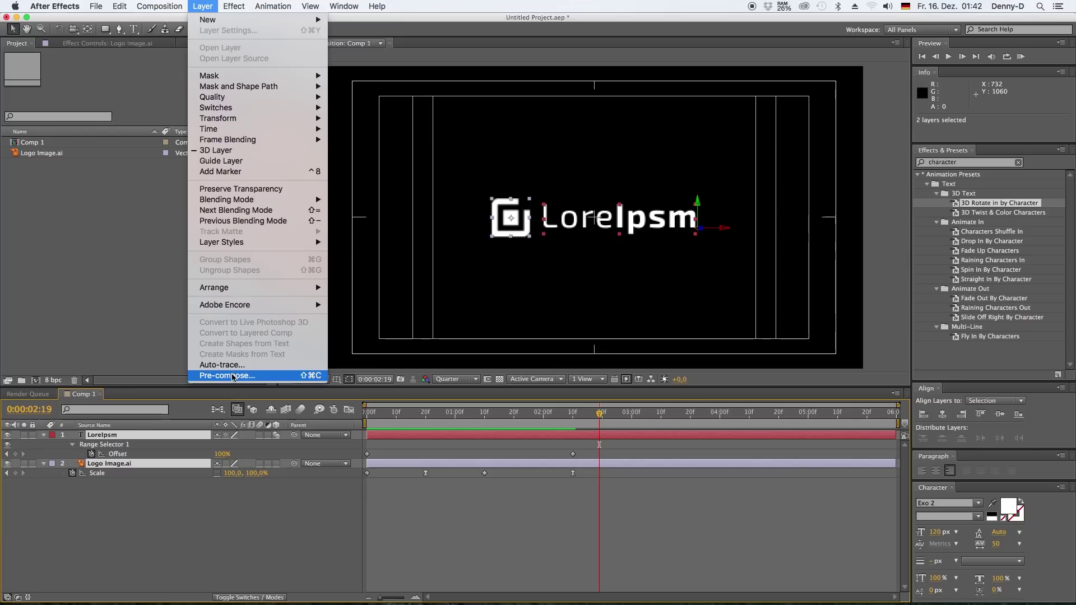
click(232, 372)
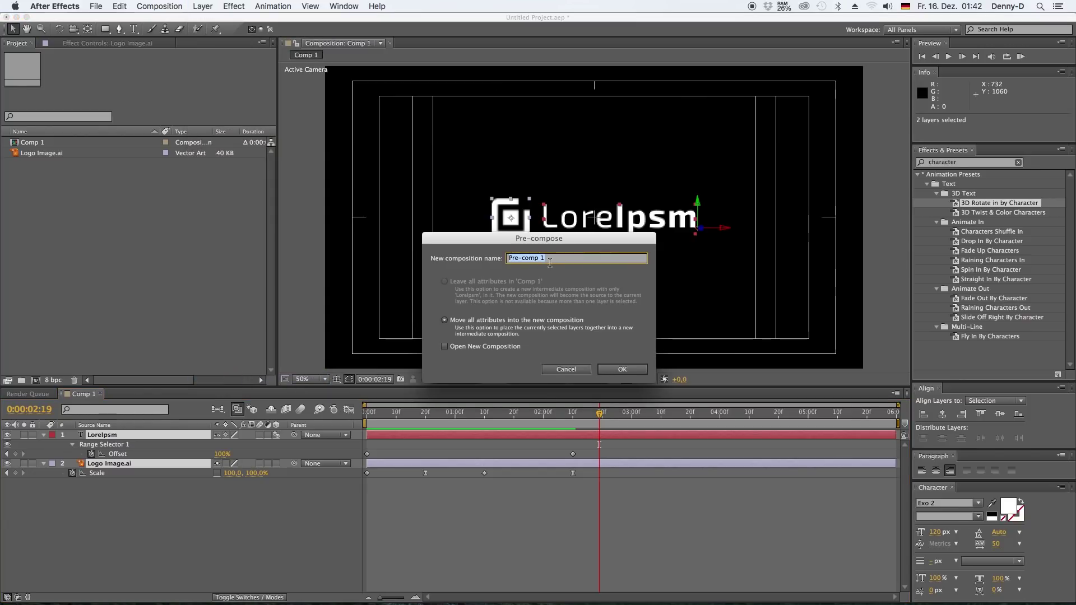
text(Logo)
click(608, 369)
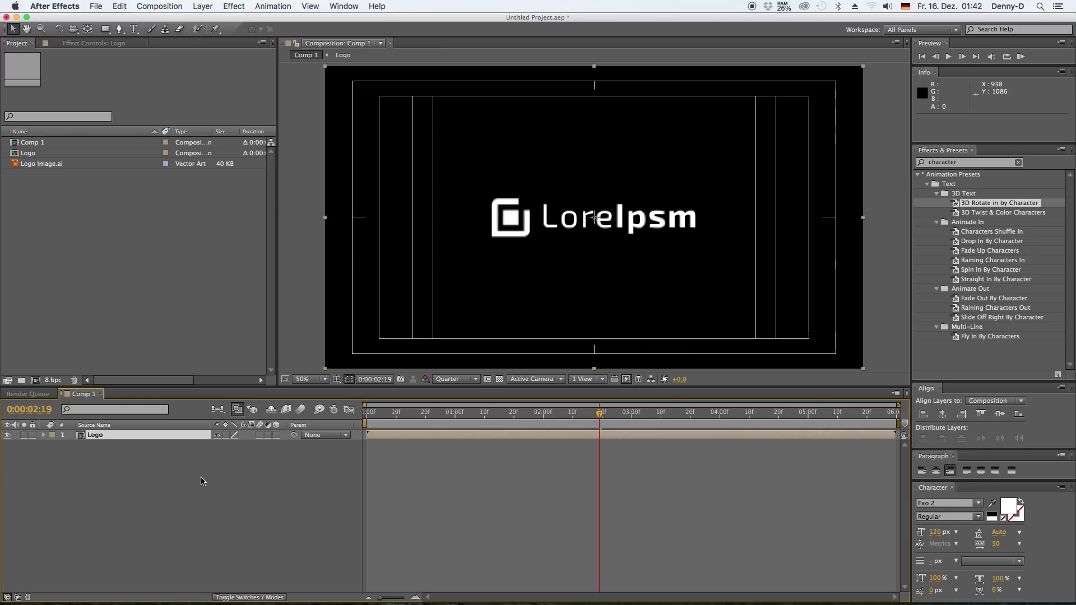
Apply a Fill effect to the Logo layer with colour #00B0FF.
double_click(963, 165)
text(fill)
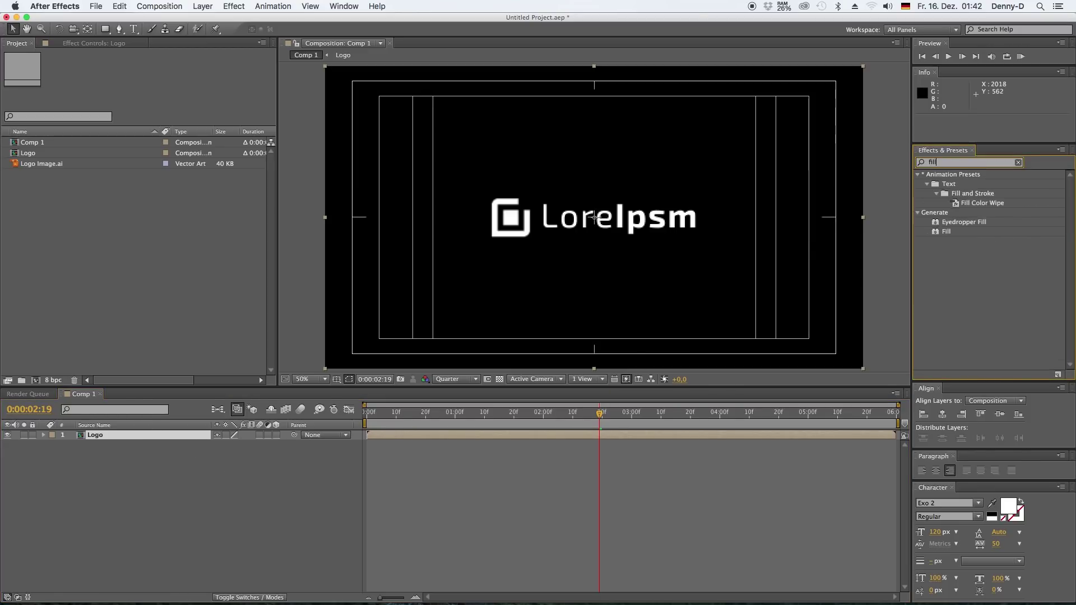
drag(946, 231, 99, 435)
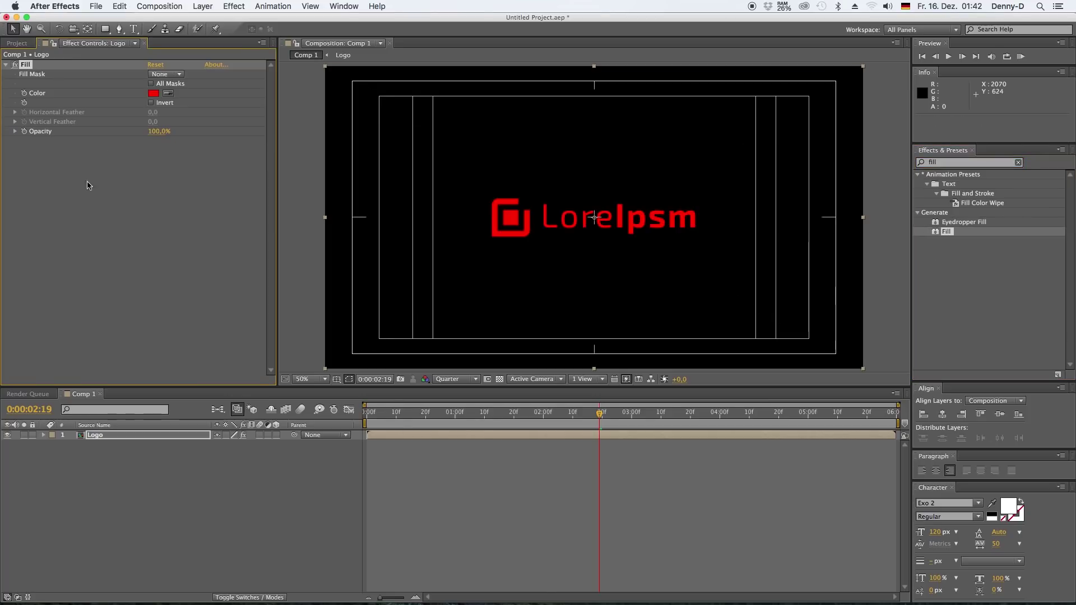
click(153, 94)
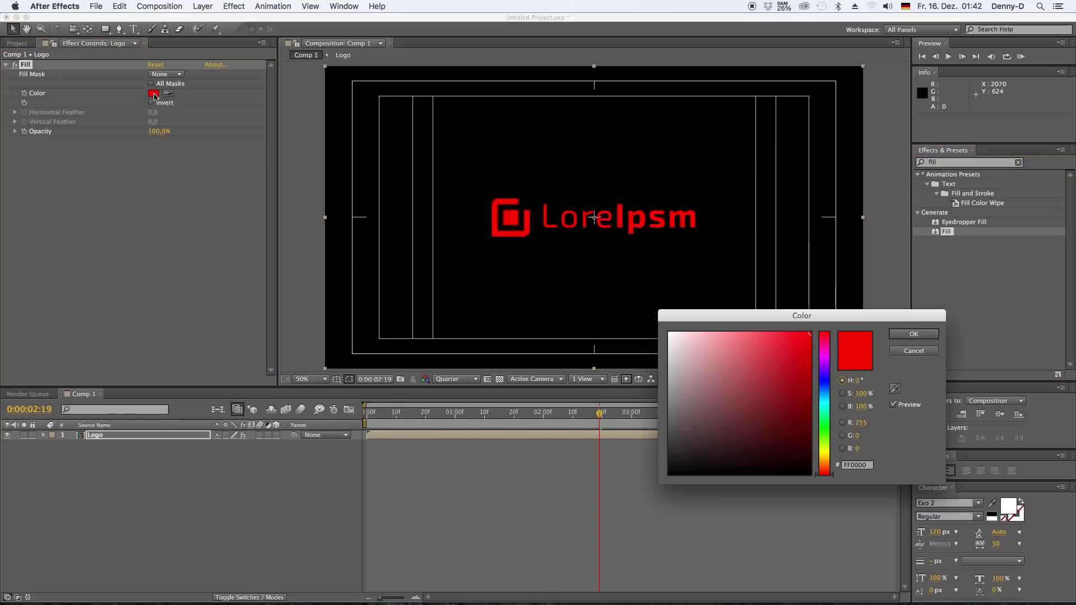
click(828, 395)
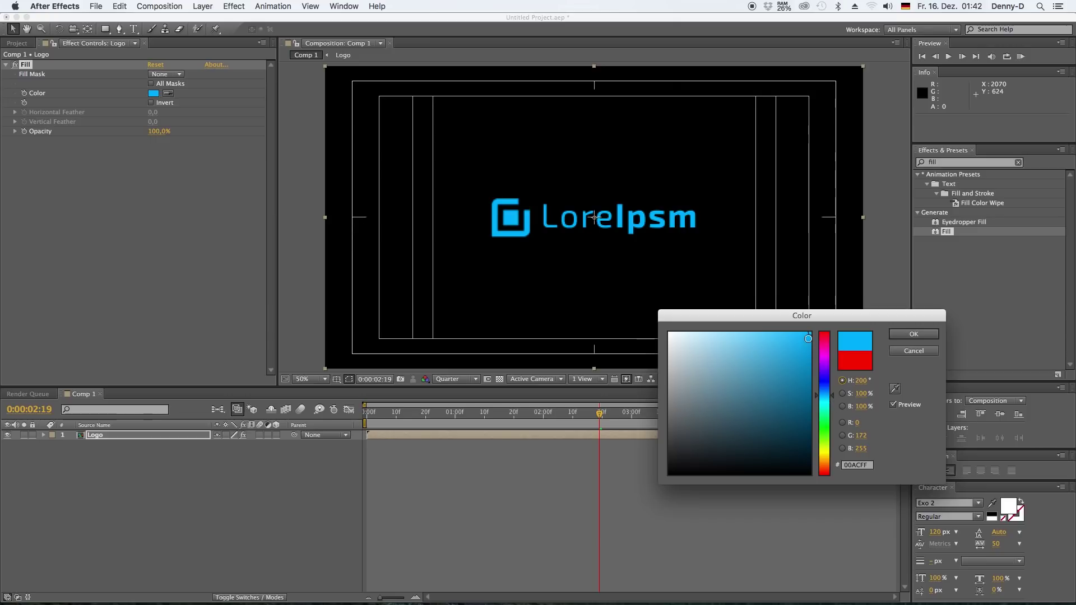
click(832, 396)
click(918, 335)
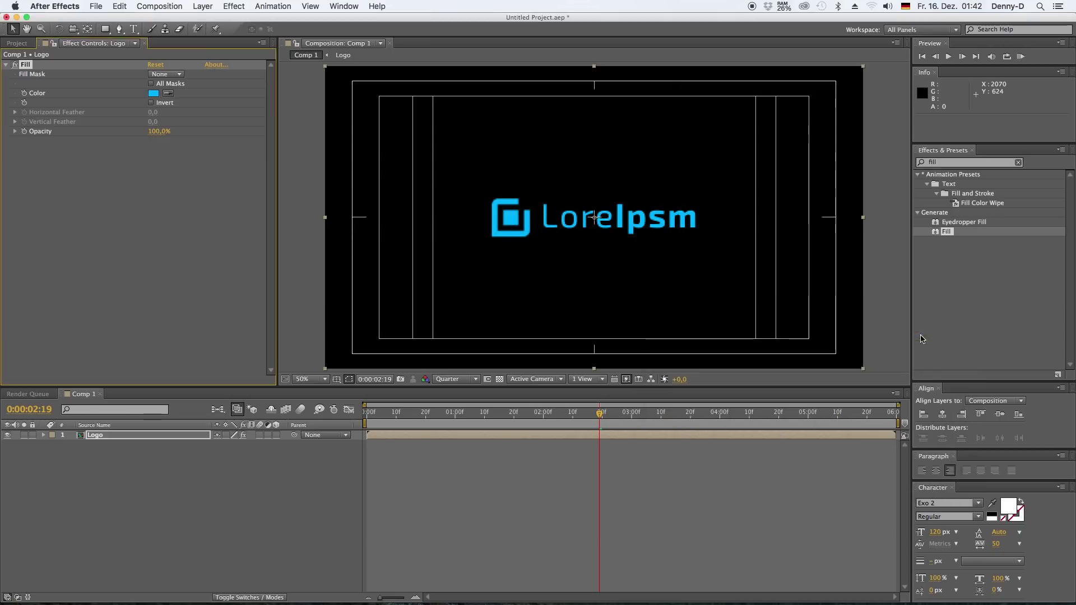
Add a new black solid layer named BG.
click(247, 502)
right_click(228, 490)
mouse_move(252, 497)
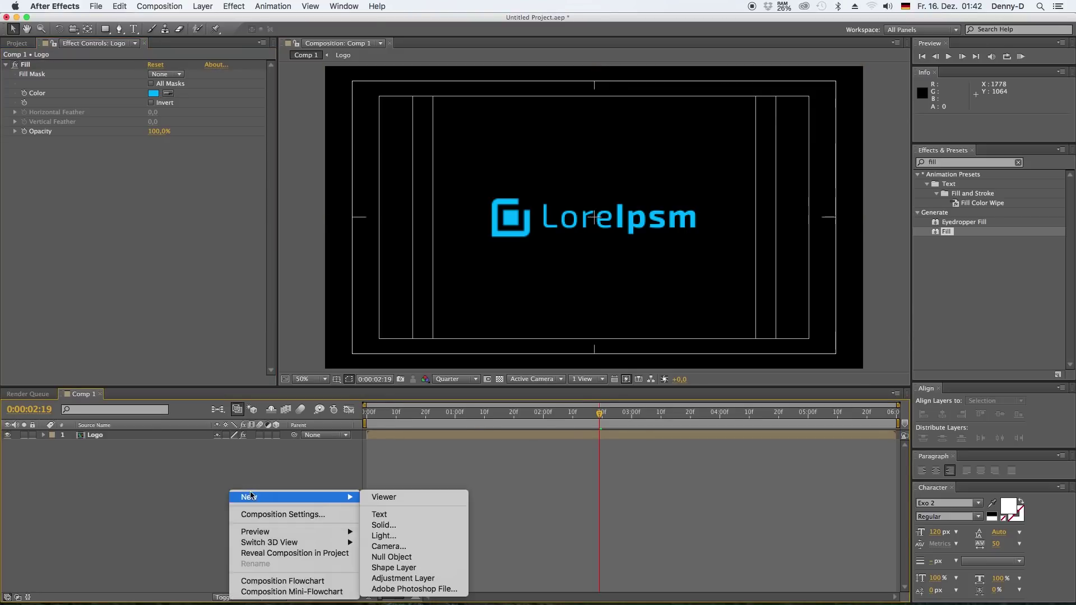
click(427, 525)
text(BG)
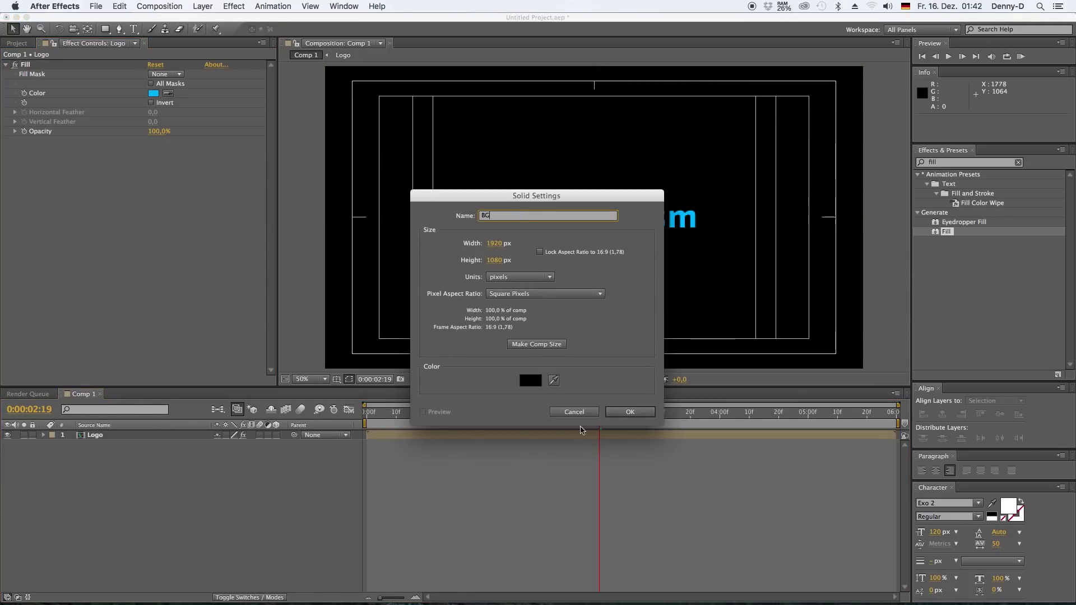
click(628, 412)
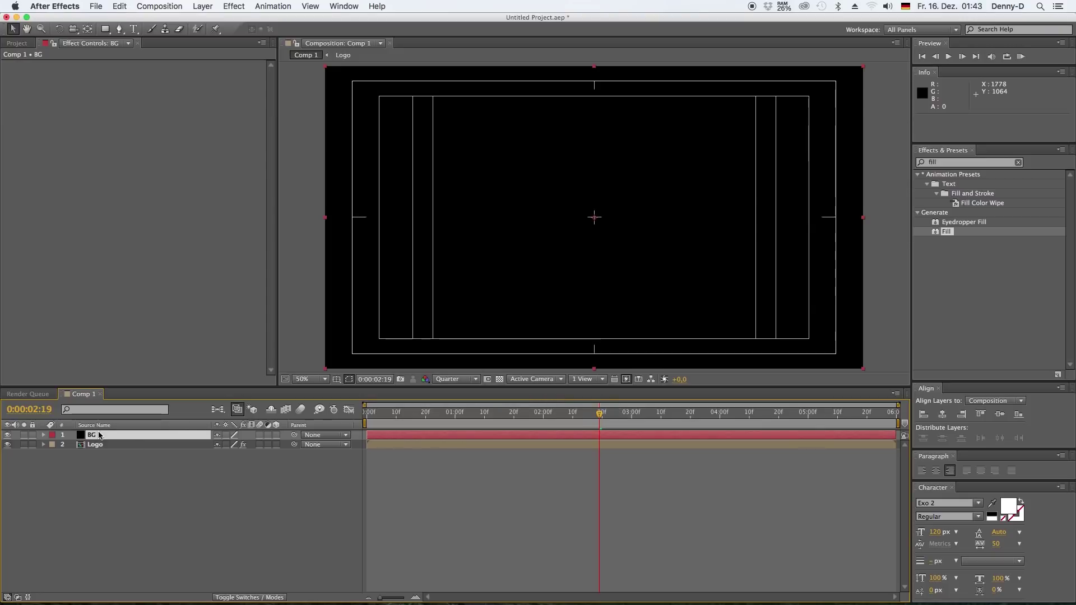
Apply a radial Ramp to BG, start centred at y 540 and end at y 1500.
click(940, 163)
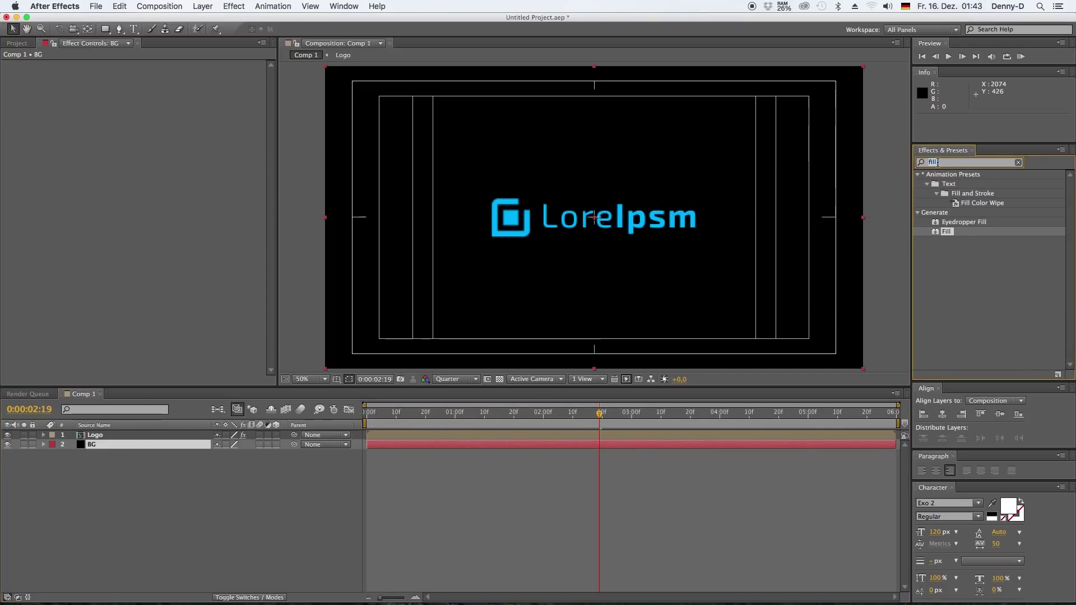
text(ramp)
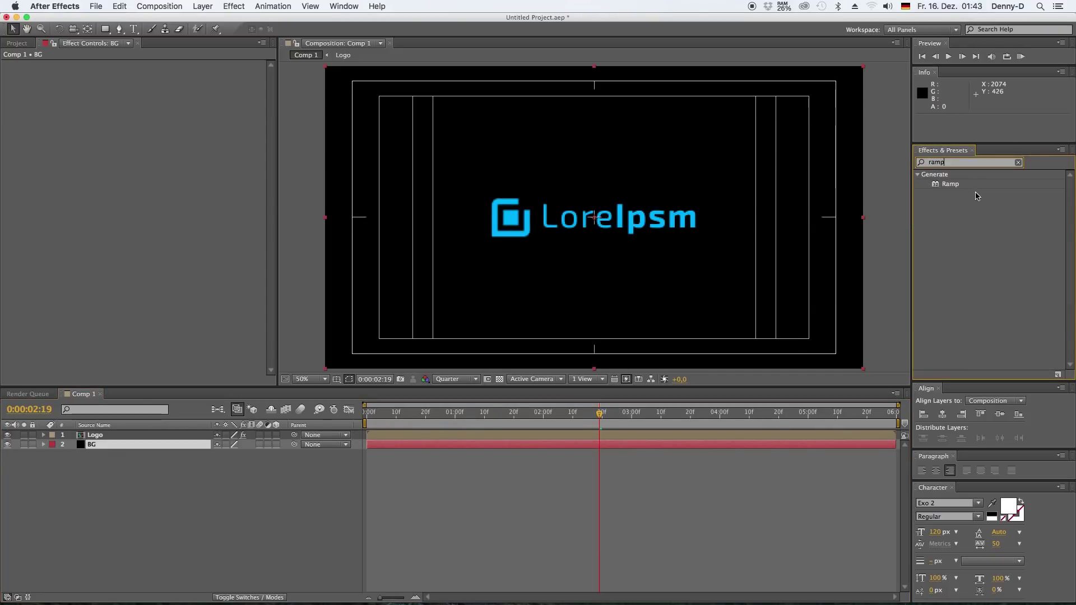
drag(948, 185, 90, 448)
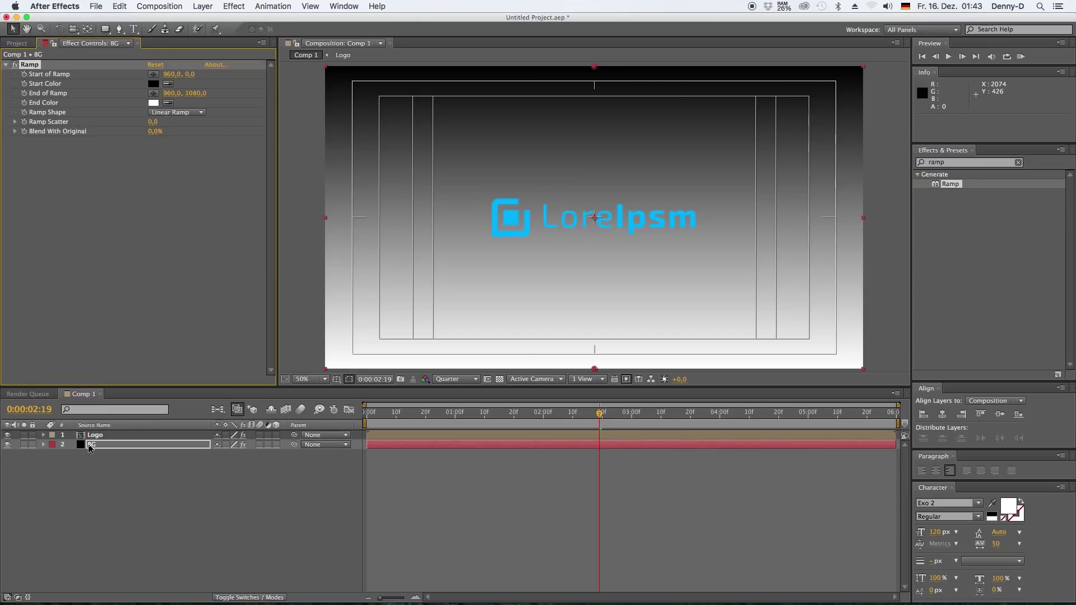
click(176, 112)
click(189, 134)
click(180, 75)
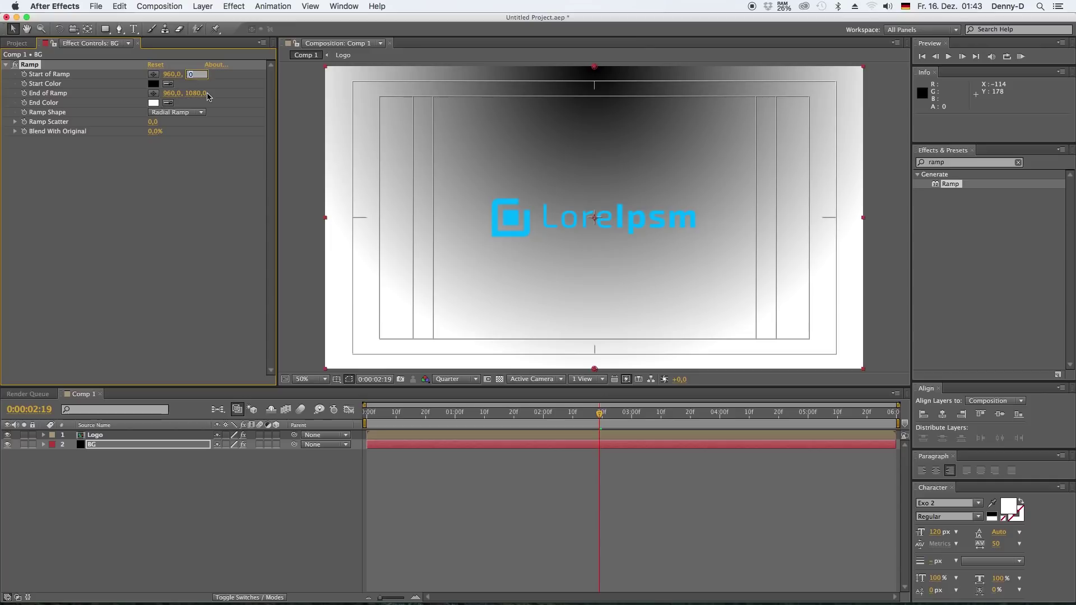
text(540)
key(Return)
drag(200, 97, 399, 107)
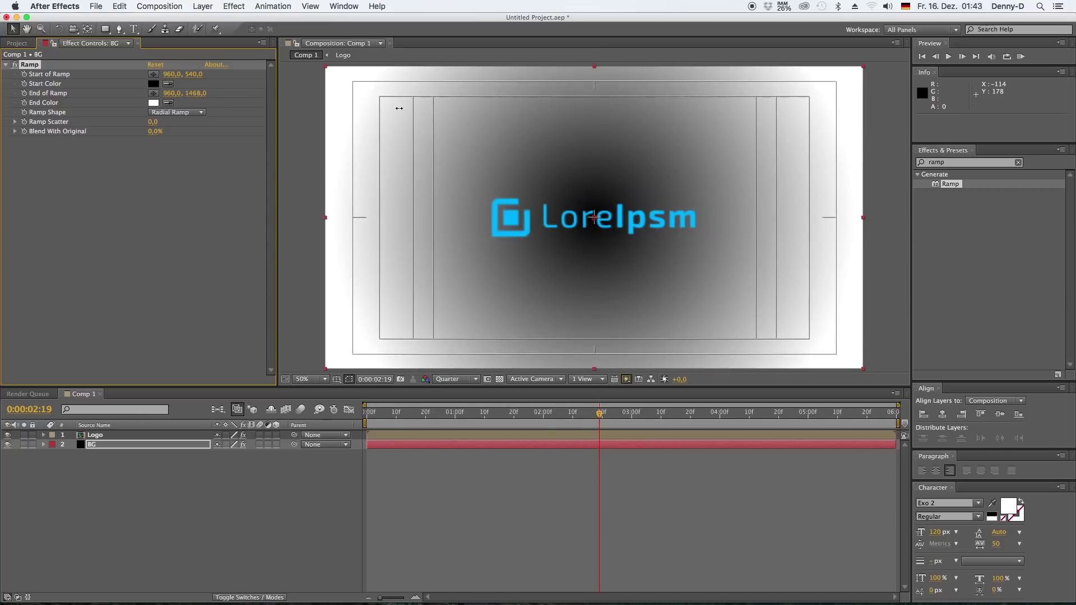
click(199, 92)
text(1500)
click(171, 159)
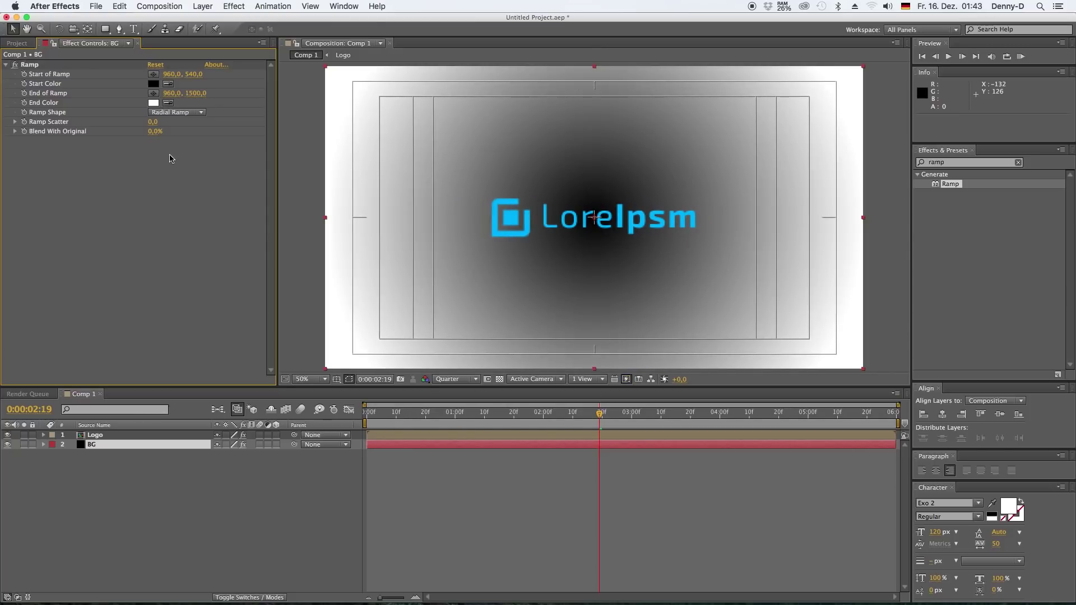
Sample the logo's cyan for both ramp colours, then darken end to near-black and start to deep teal.
click(168, 84)
click(509, 216)
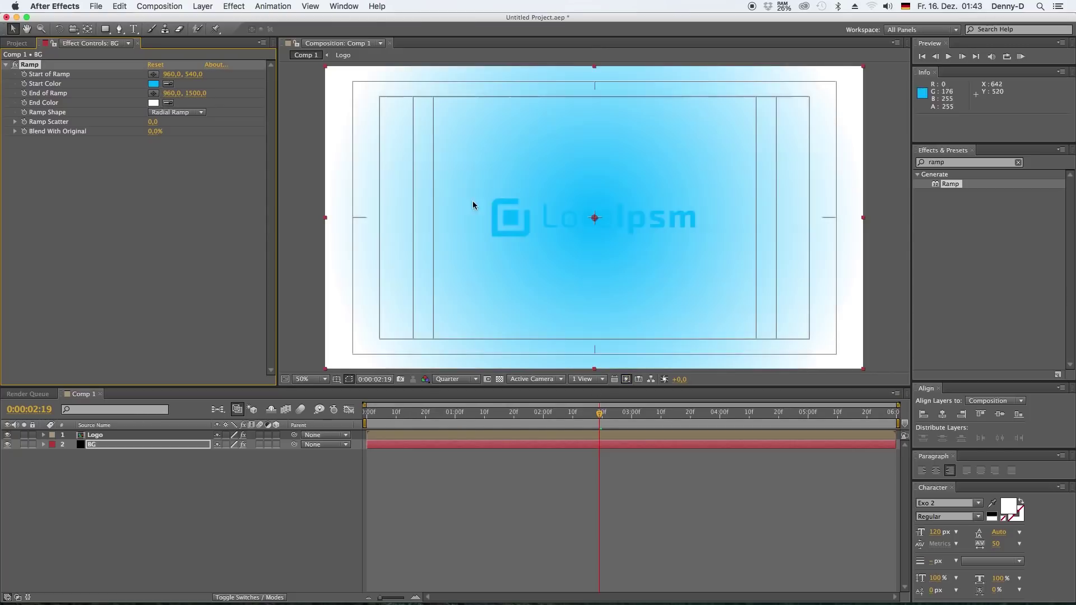
click(168, 102)
click(510, 217)
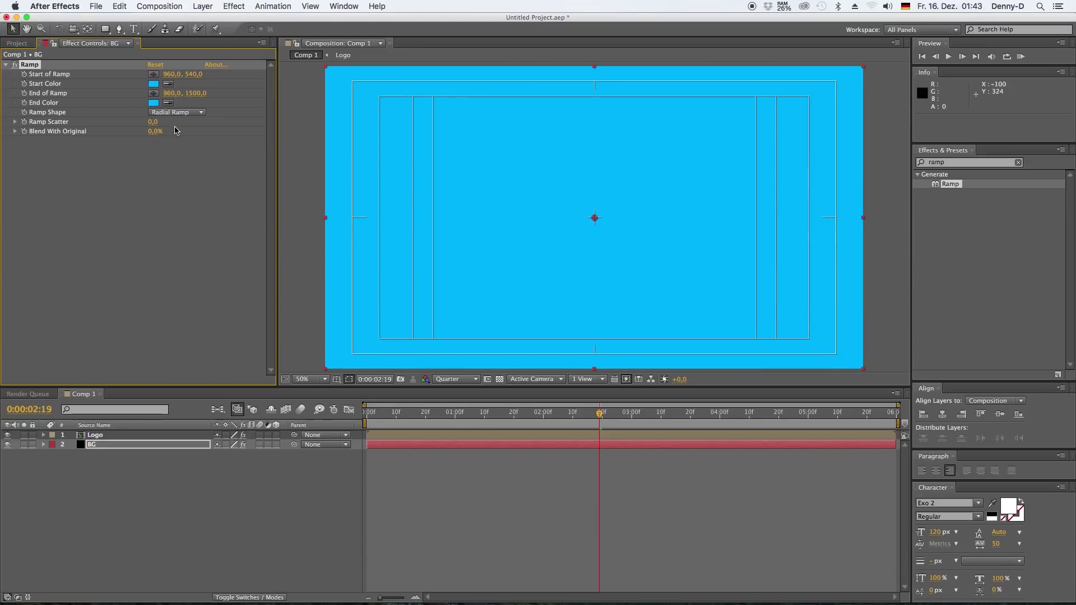
click(154, 103)
drag(809, 334, 808, 466)
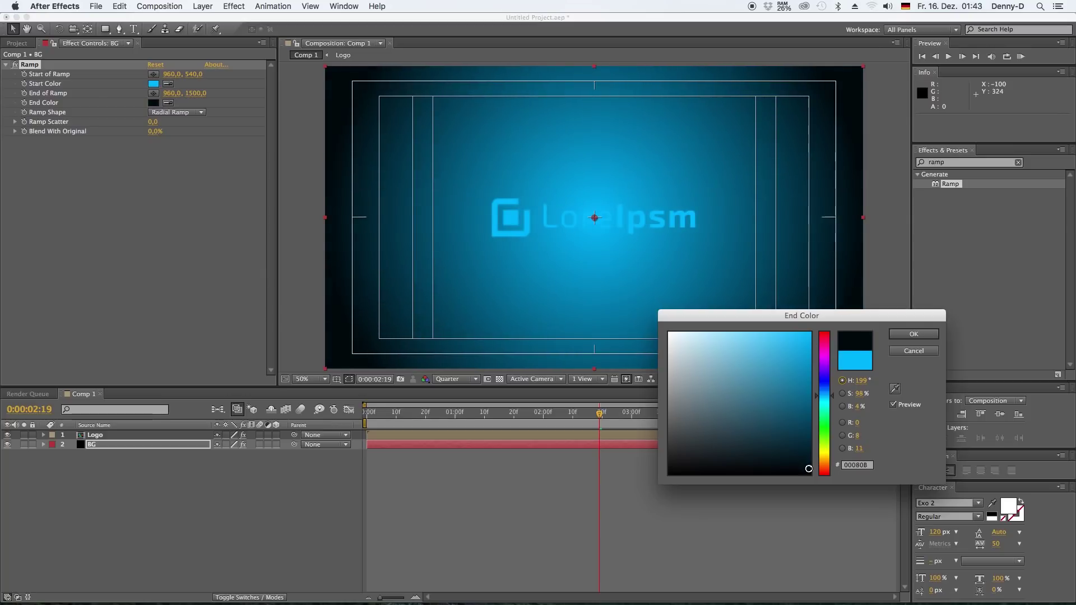
drag(809, 468, 813, 468)
click(913, 334)
click(153, 84)
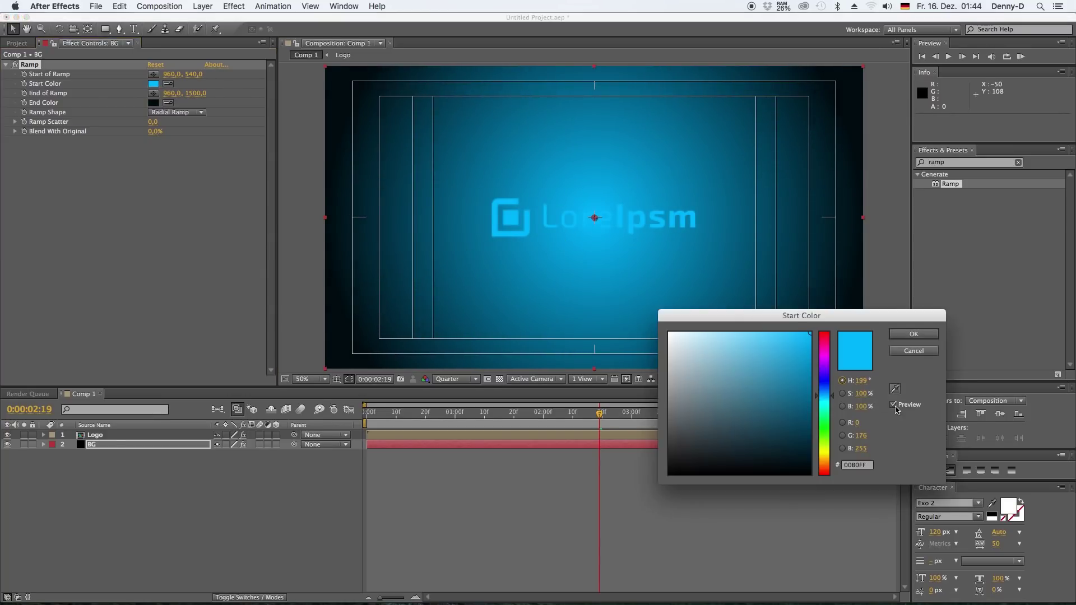
drag(808, 356, 814, 442)
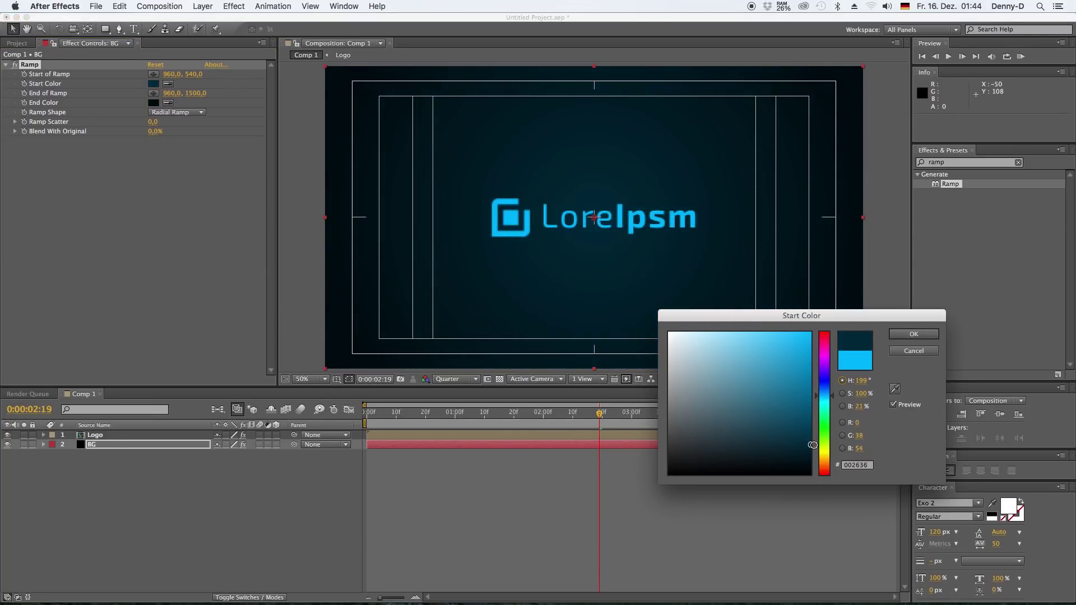
key(Return)
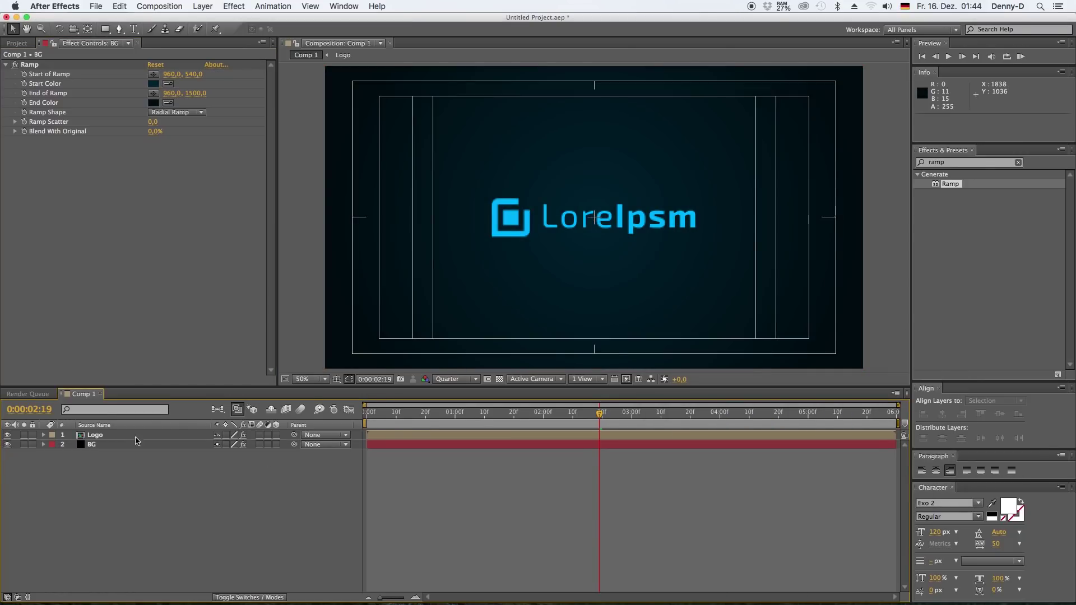
Keyframe the Logo's Scale at 80% at 0:00 and 105% at 1:20, settling at 100% at 2:10.
key(KP_0)
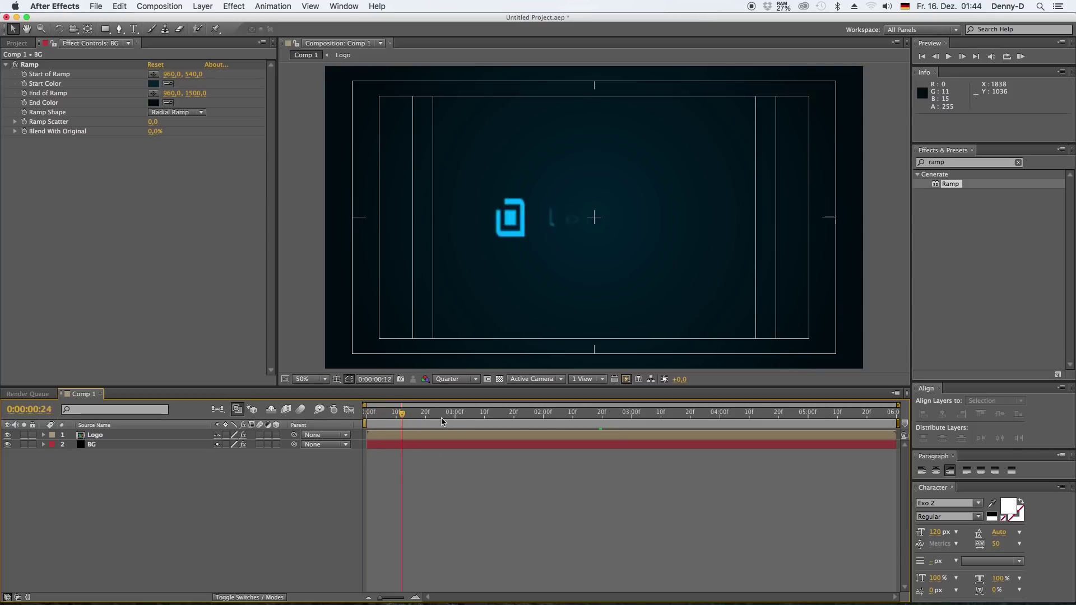
click(501, 436)
key(s)
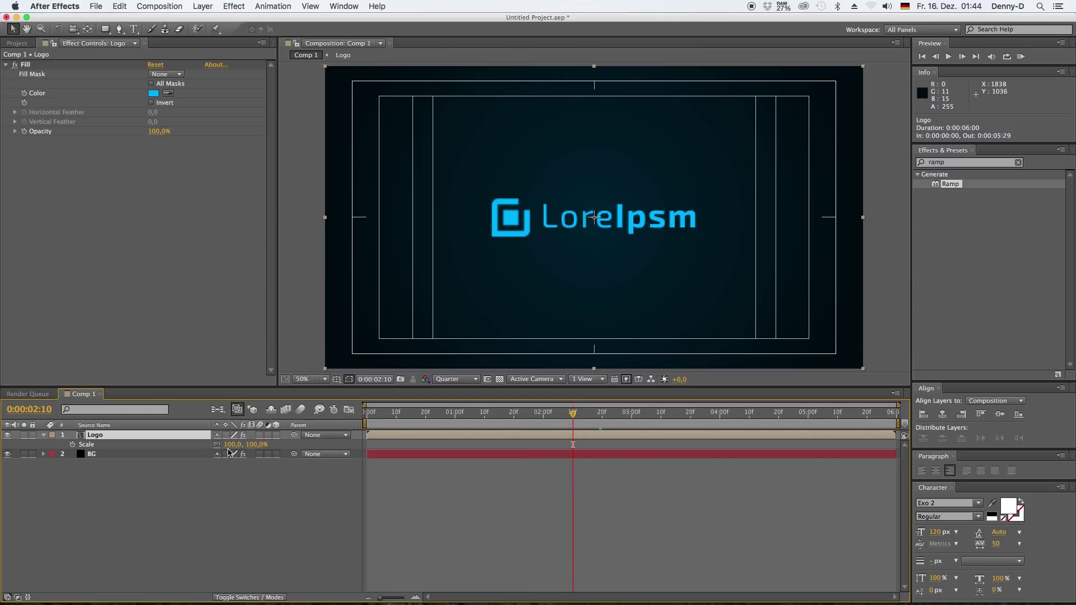
click(72, 445)
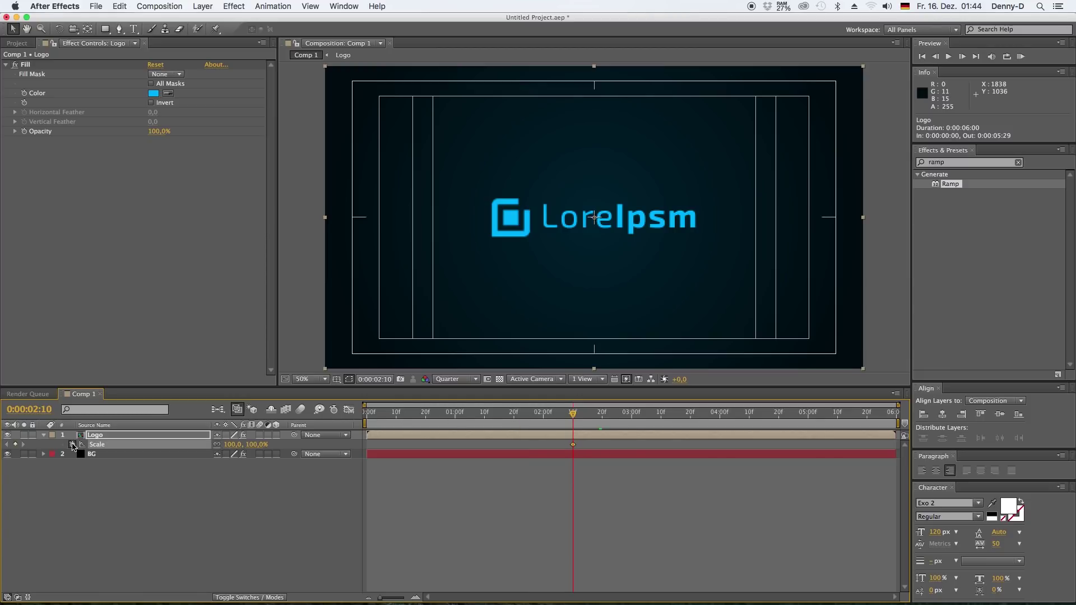
click(513, 414)
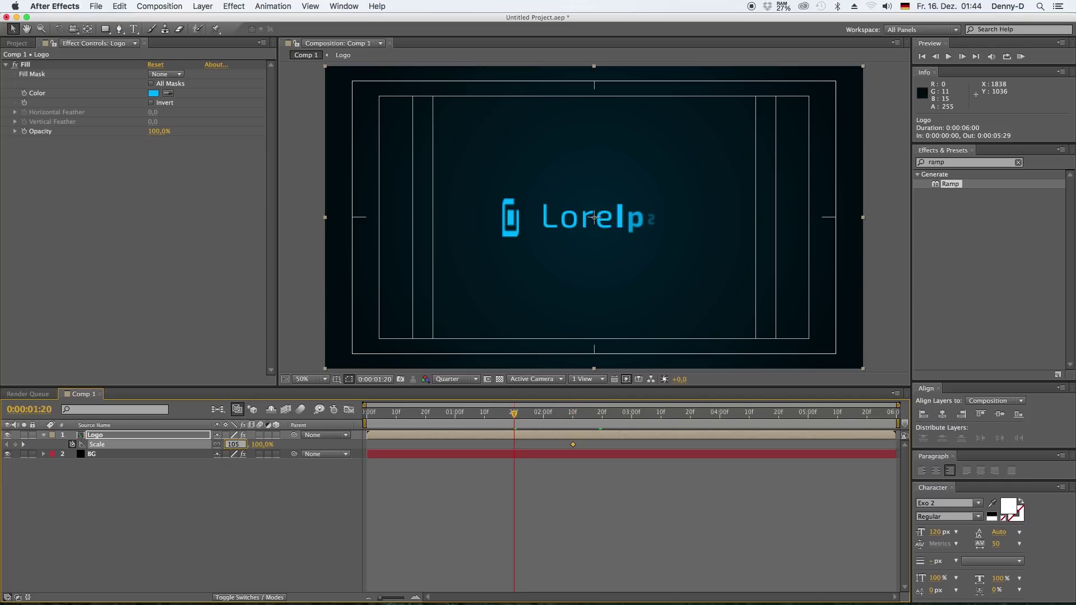
click(260, 480)
drag(383, 416, 367, 417)
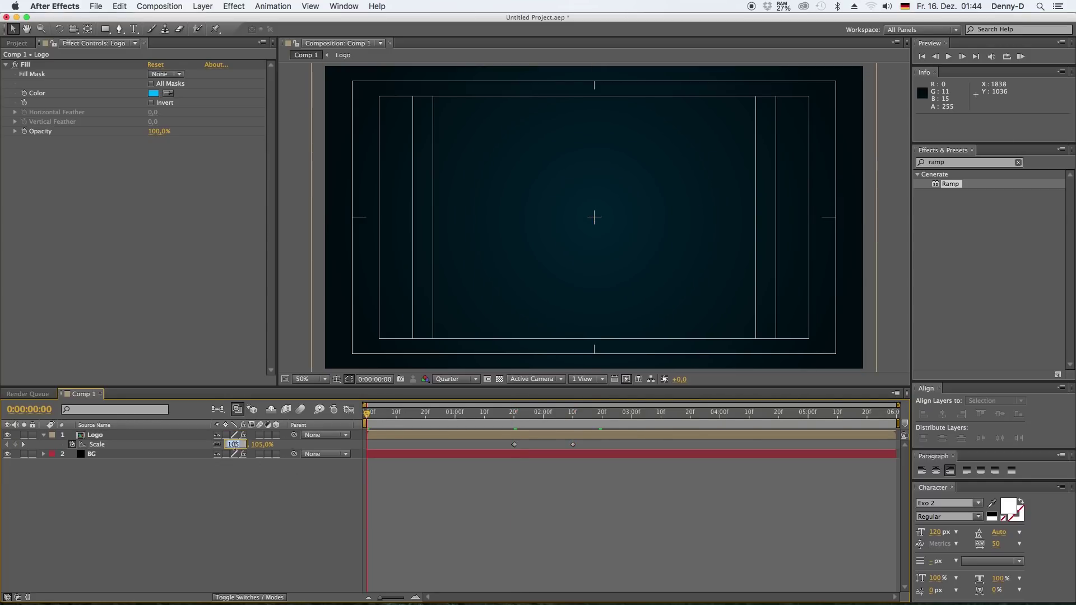
click(260, 480)
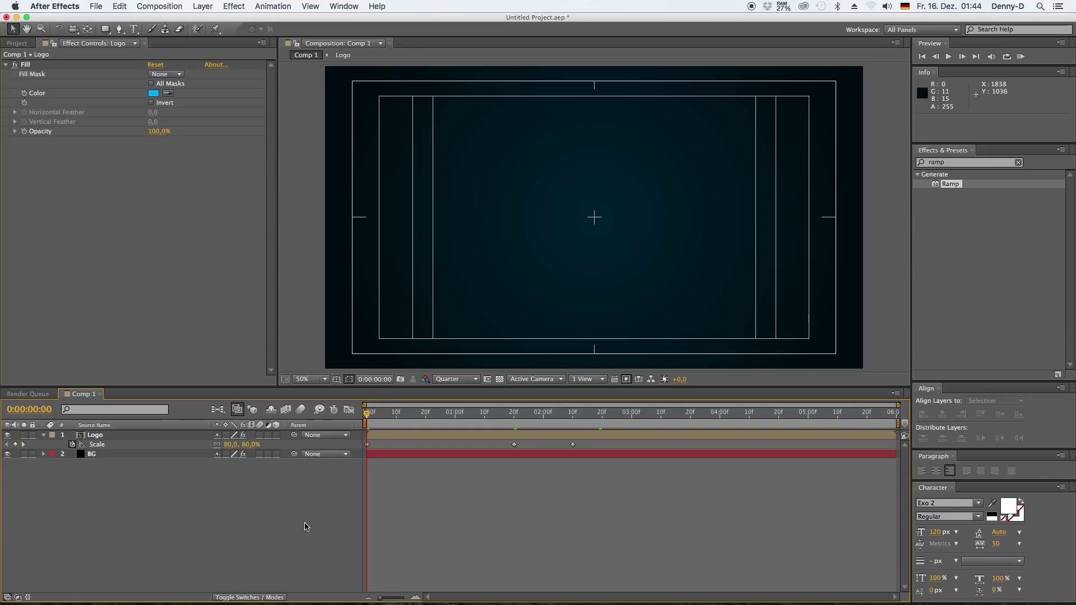
Apply Easy Ease to the Logo's Scale keyframes and turn off the Title/Action Safe guides.
key(space)
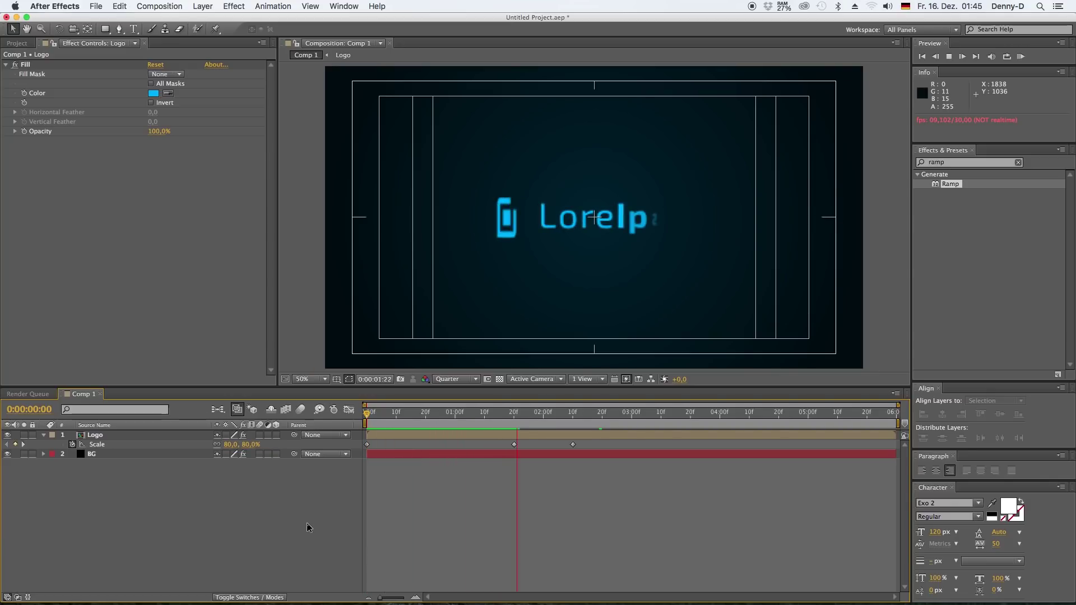
right_click(573, 444)
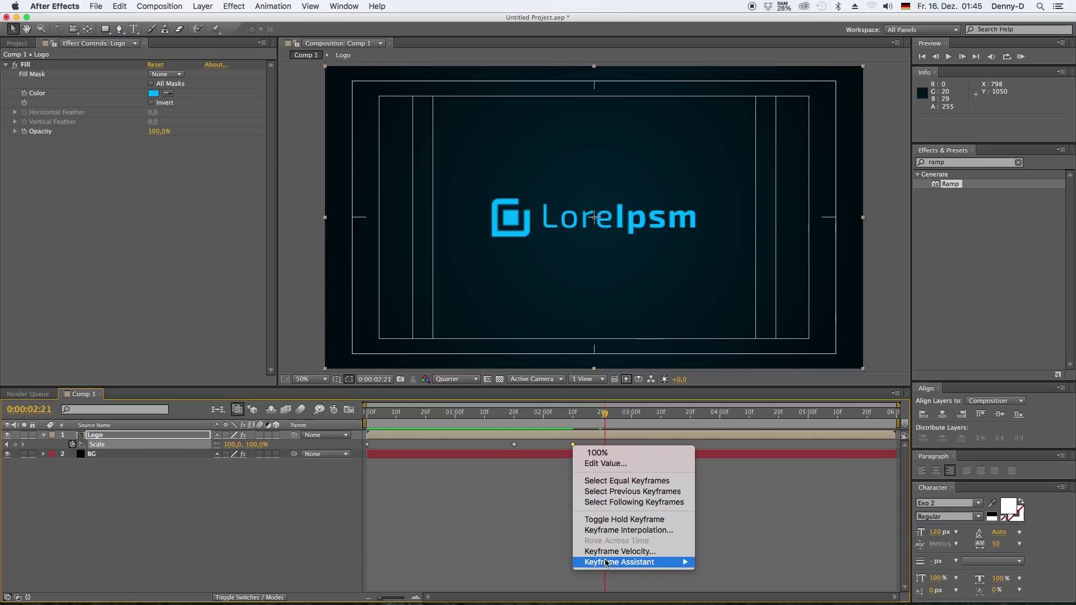
click(723, 539)
key(space)
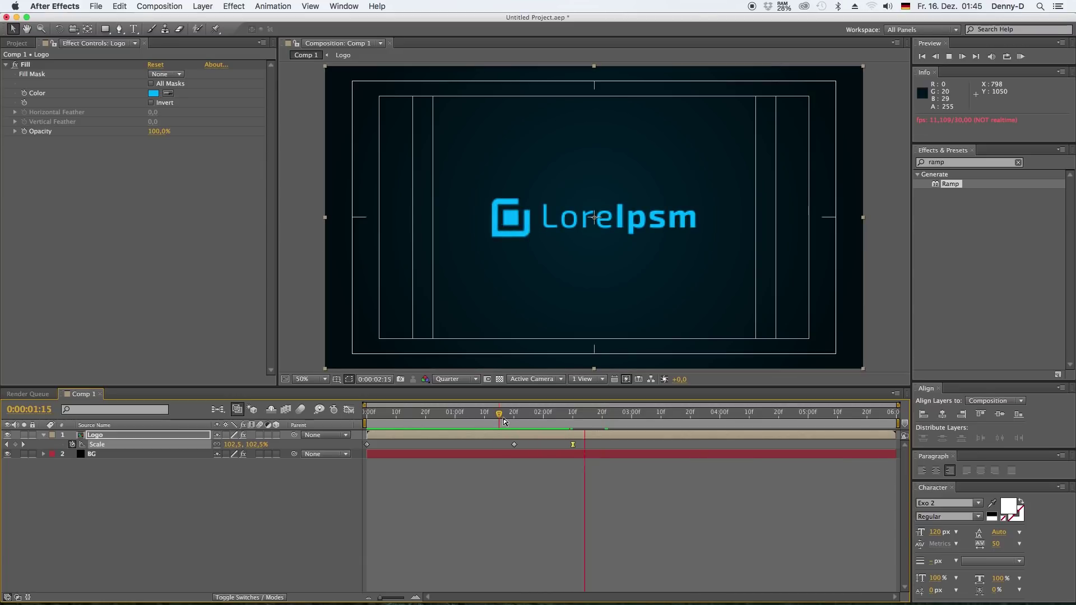
click(338, 379)
click(359, 387)
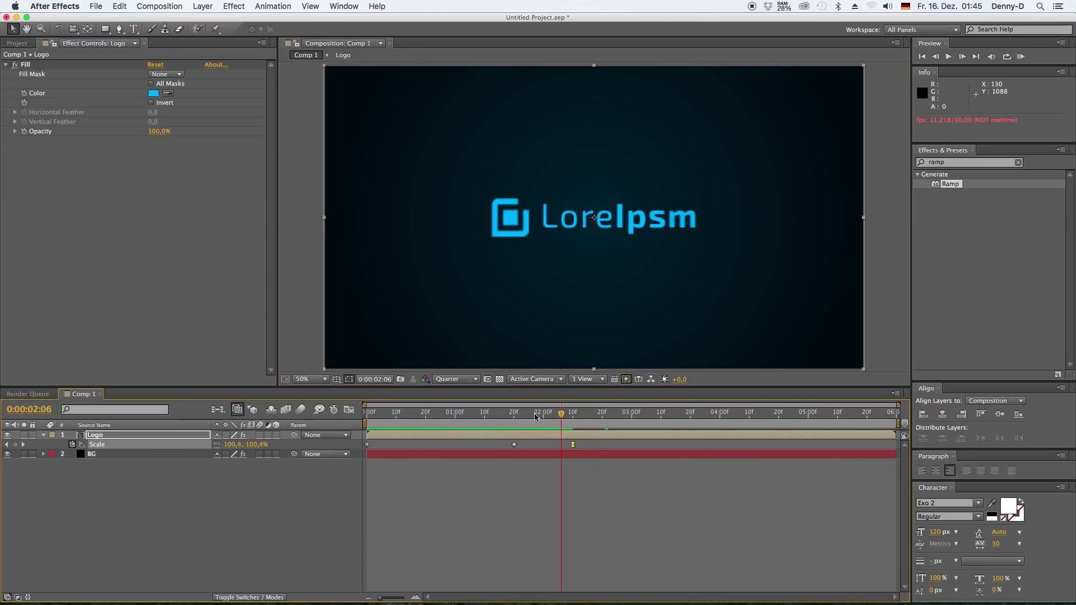
mouse_move(534, 413)
mouse_down()
mouse_move(338, 407)
mouse_move(531, 414)
mouse_up()
Apply CC Light Sweep to the Logo layer and centre it on the logo icon.
click(132, 437)
click(6, 66)
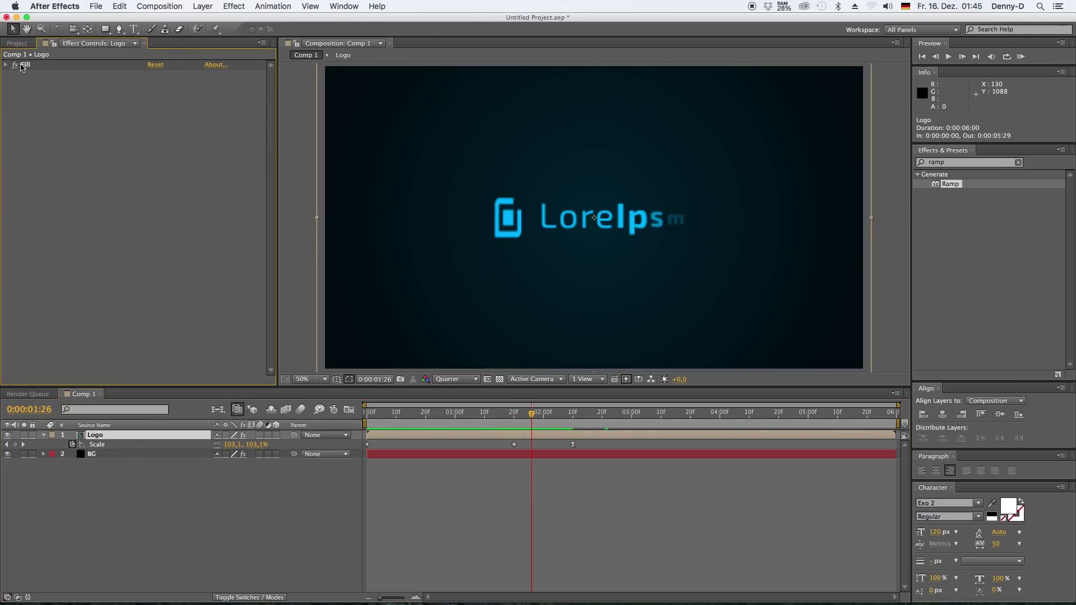
click(238, 6)
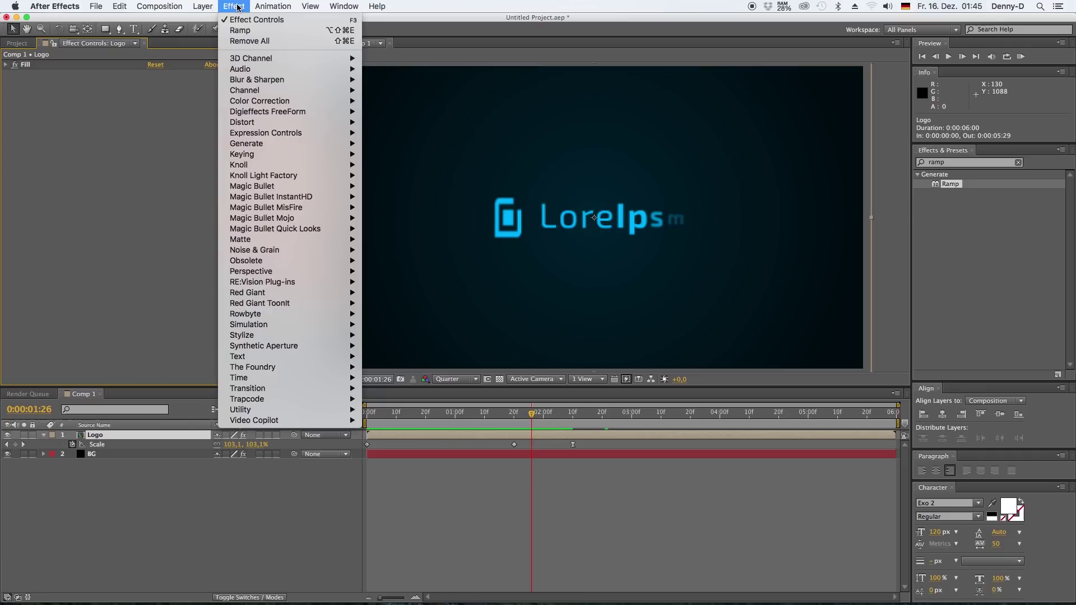
mouse_move(250, 143)
click(401, 229)
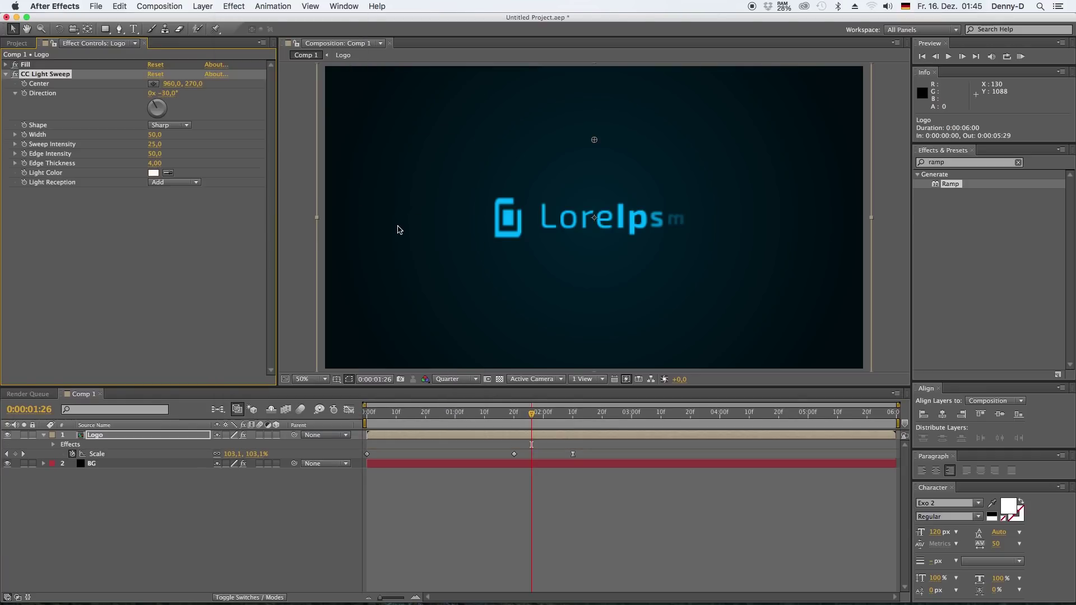
drag(595, 139, 508, 218)
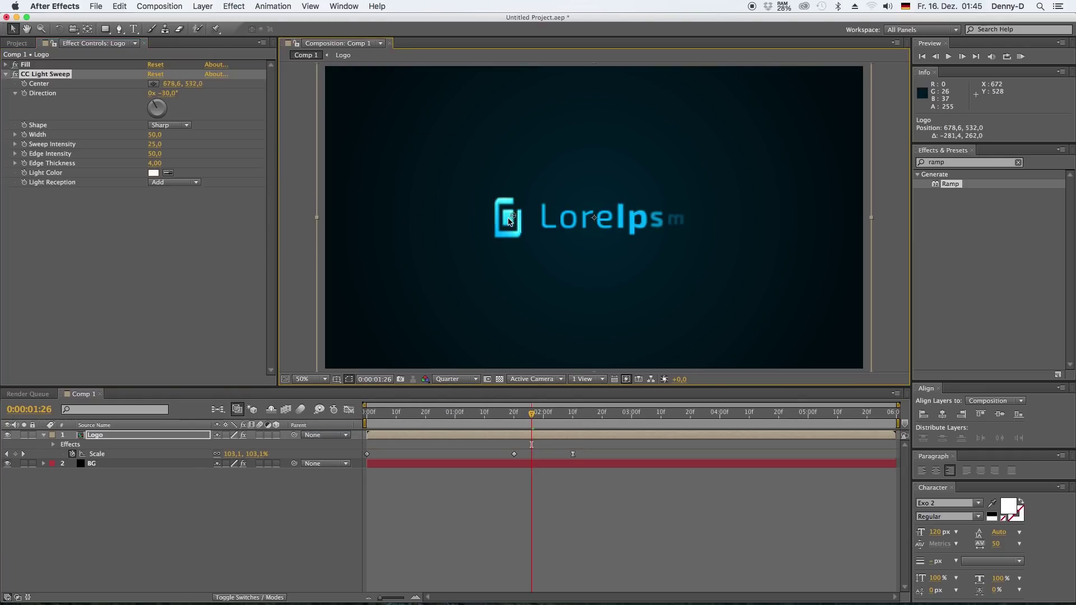
At full resolution and 100% view, set Edge Thickness 0 and Sweep Intensity 35.
click(473, 379)
click(468, 409)
key(slash)
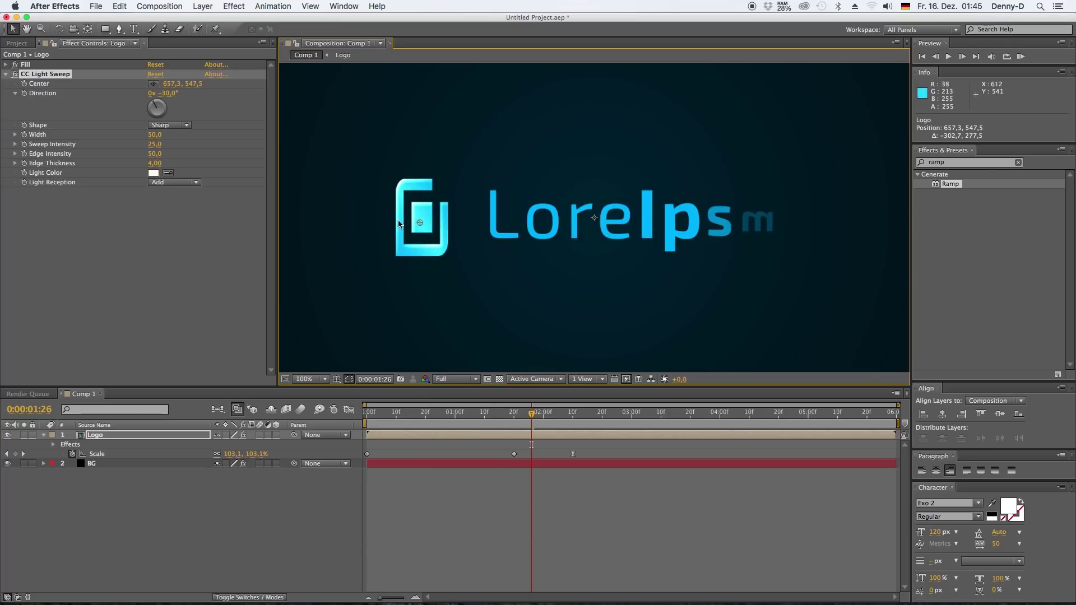
click(154, 164)
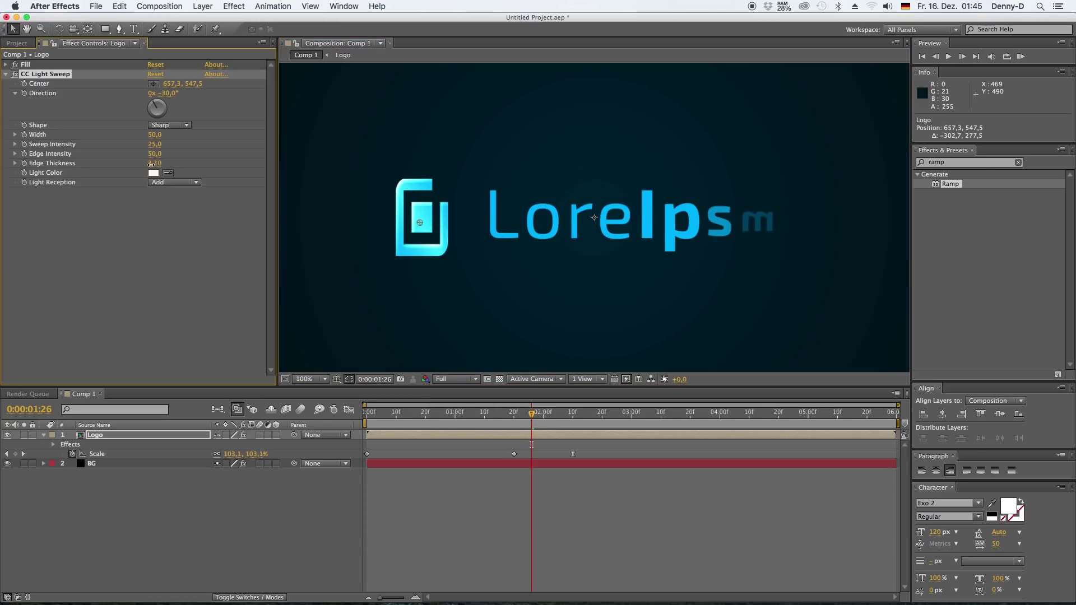
text(0)
key(Return)
click(156, 213)
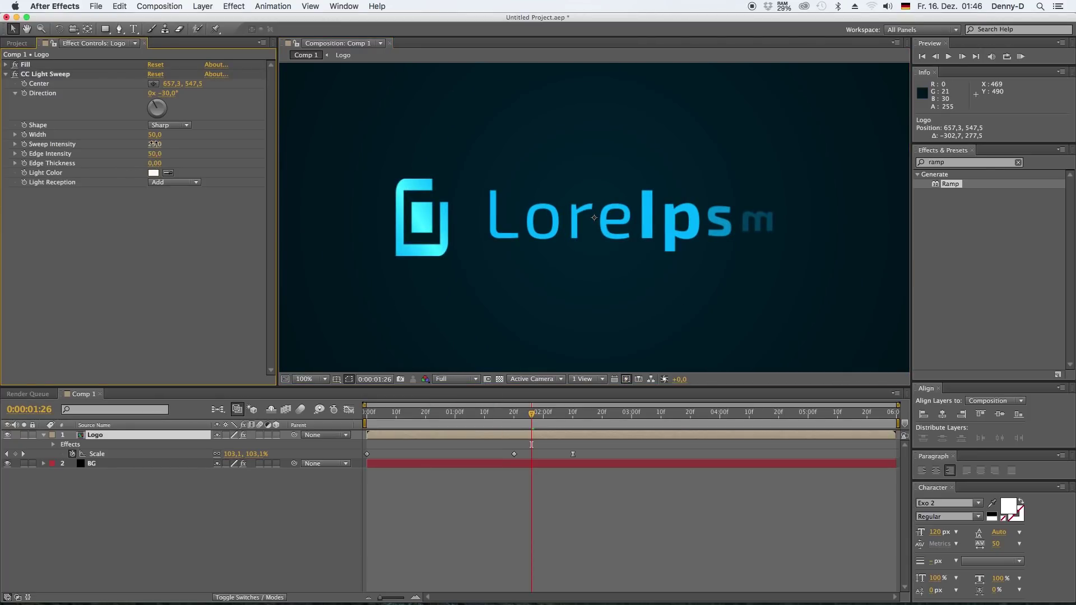
drag(154, 144, 162, 144)
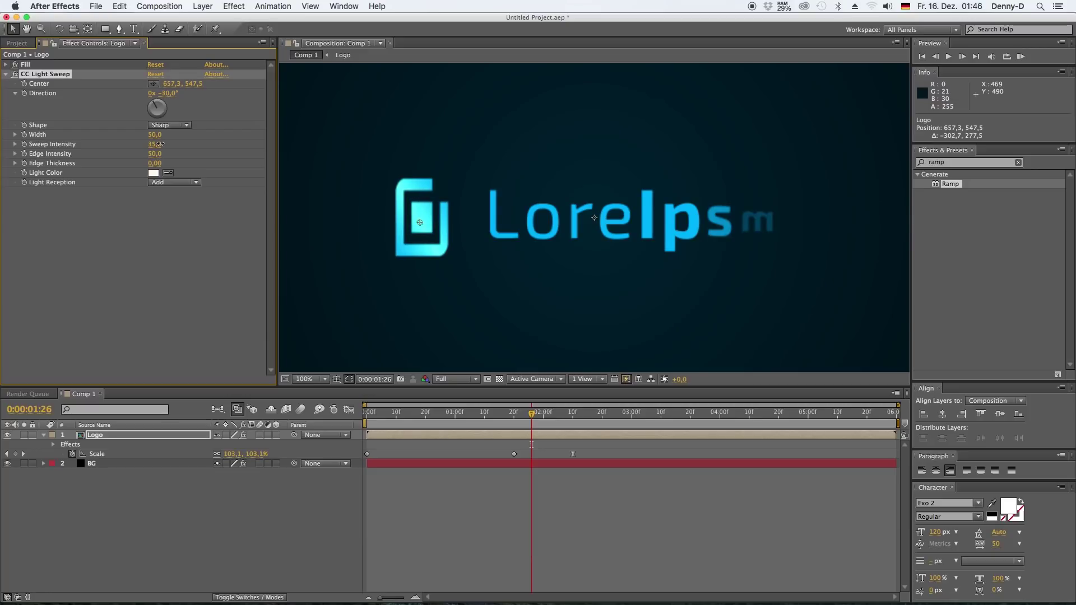
Return the viewer to 50% and scrub the logo's entrance with the sweep centre shown.
click(372, 233)
key(comma)
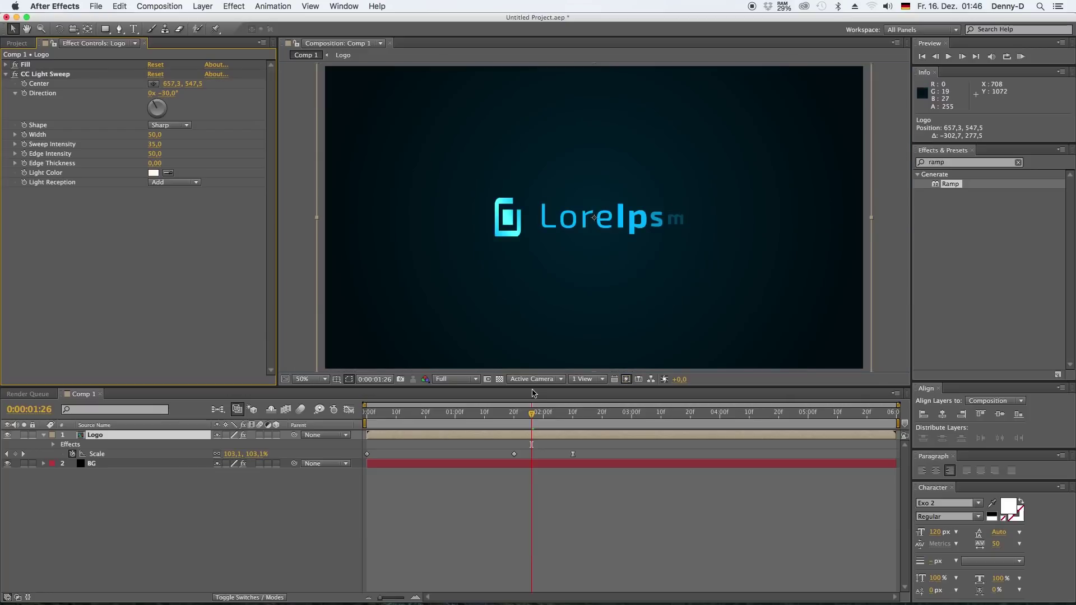
drag(532, 415, 350, 403)
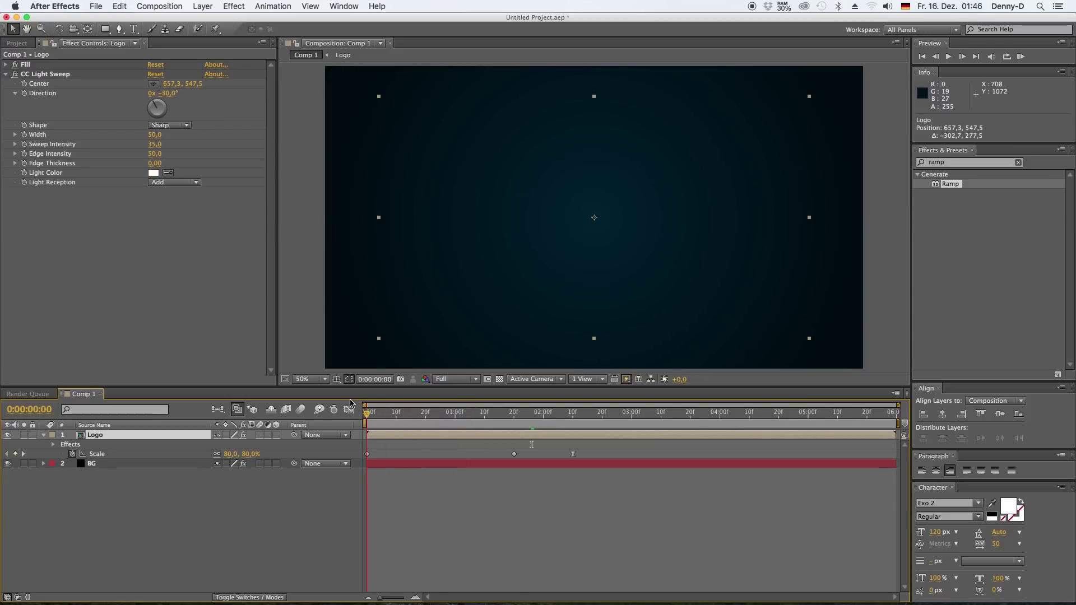
click(44, 74)
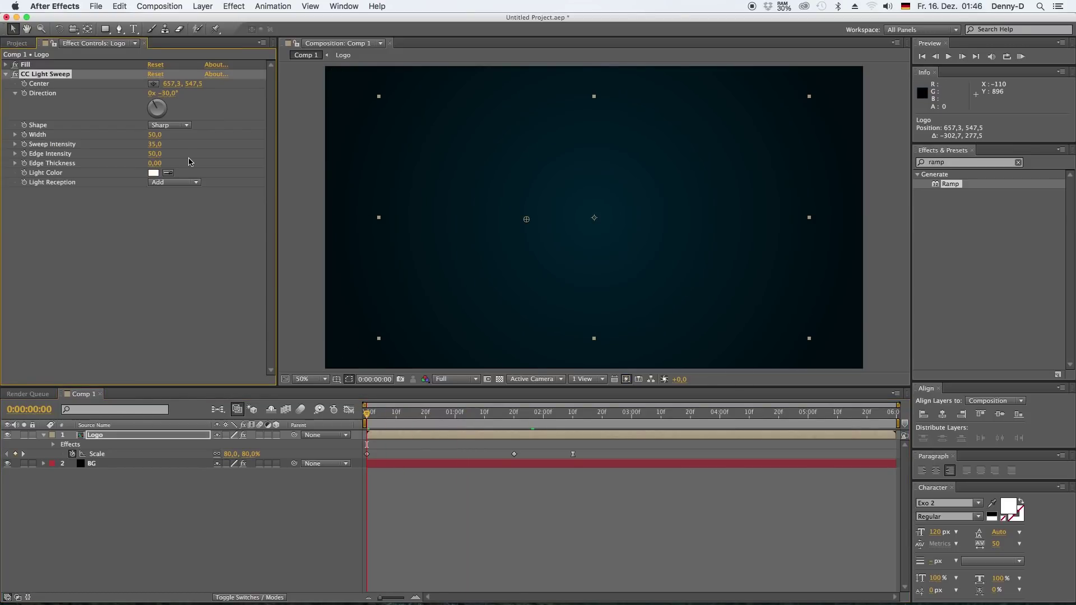
mouse_move(527, 413)
mouse_down()
mouse_move(512, 414)
mouse_move(556, 414)
mouse_move(504, 413)
mouse_move(514, 414)
mouse_up()
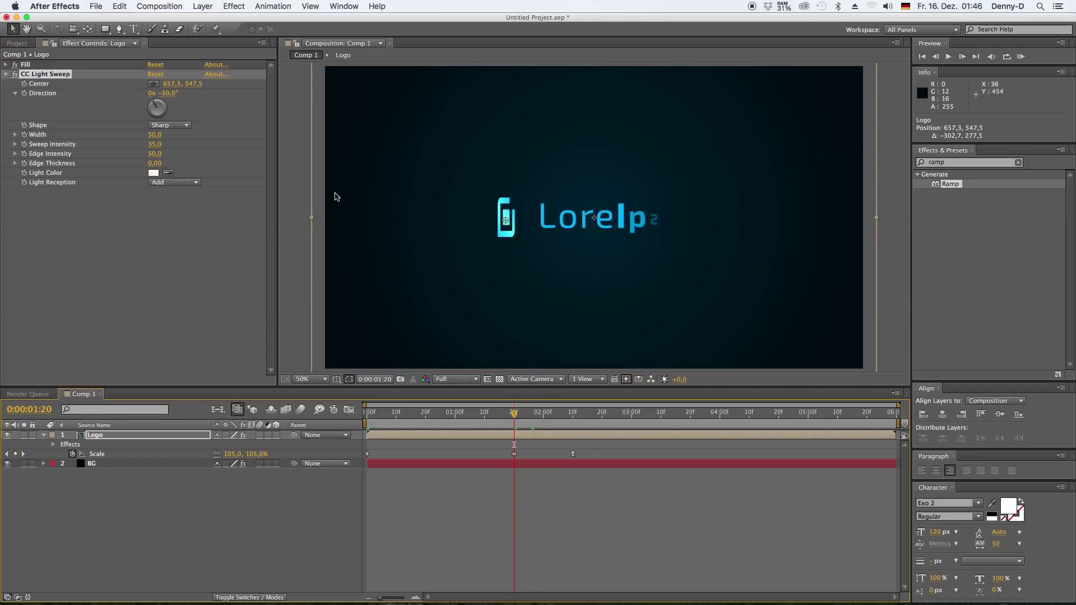
Keyframe the light sweep Center from left of the logo to past the text at 3:00.
drag(506, 222, 440, 221)
click(25, 84)
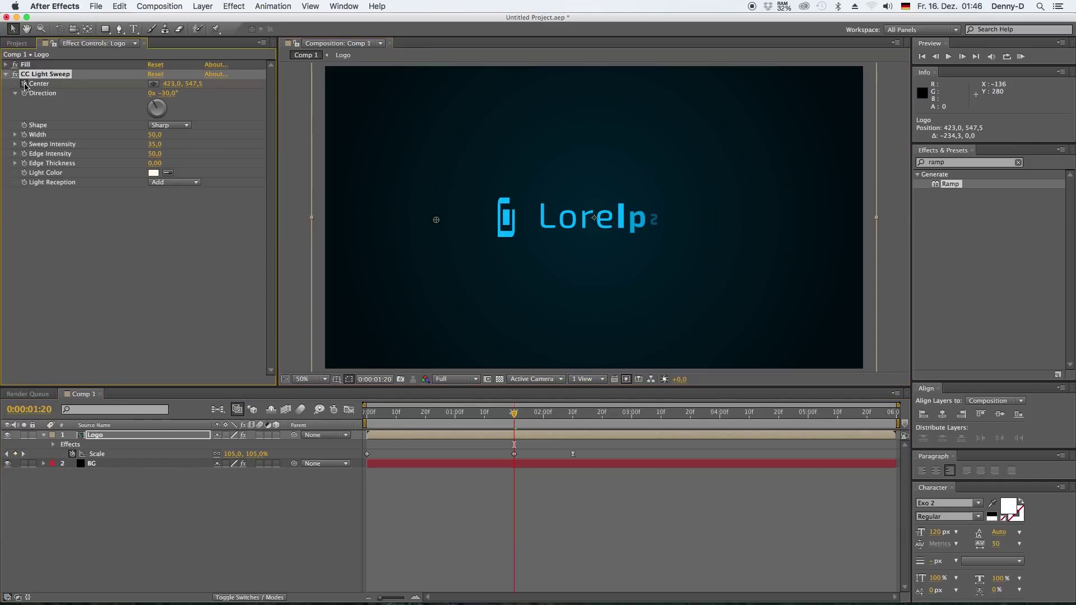
key(space)
key(space)
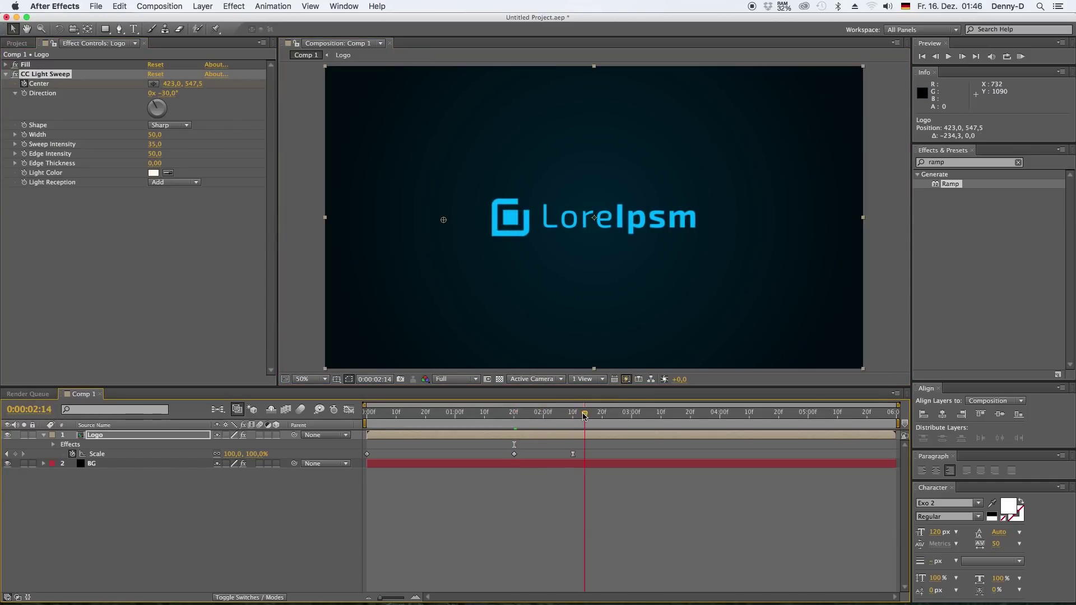
drag(587, 415, 631, 414)
drag(443, 220, 508, 224)
drag(605, 225, 723, 227)
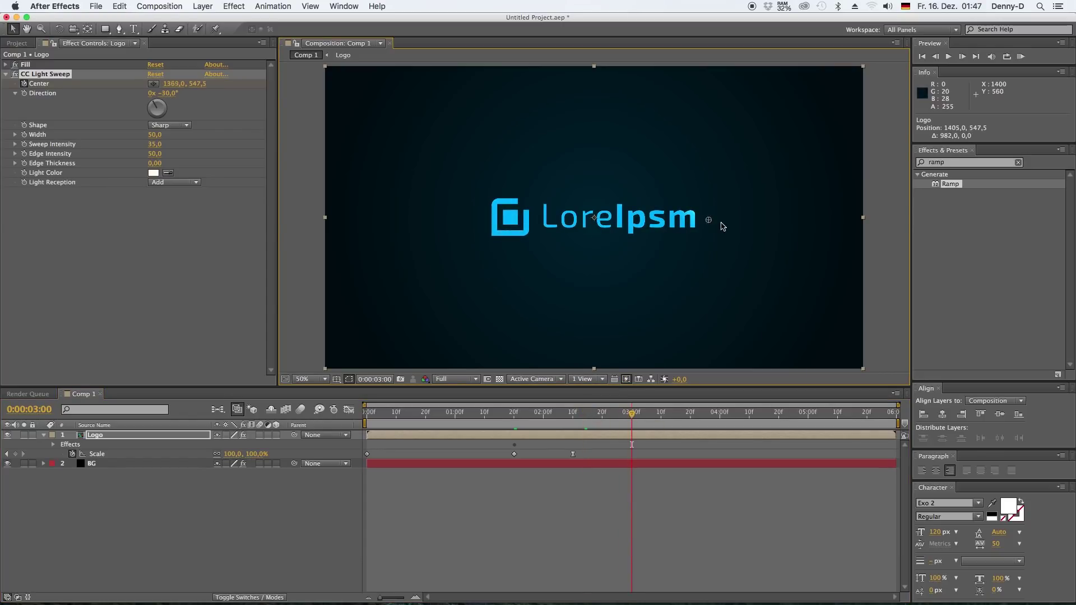
Shift both sweep Center keyframes about ten frames later and preview the retimed sweep.
key(u)
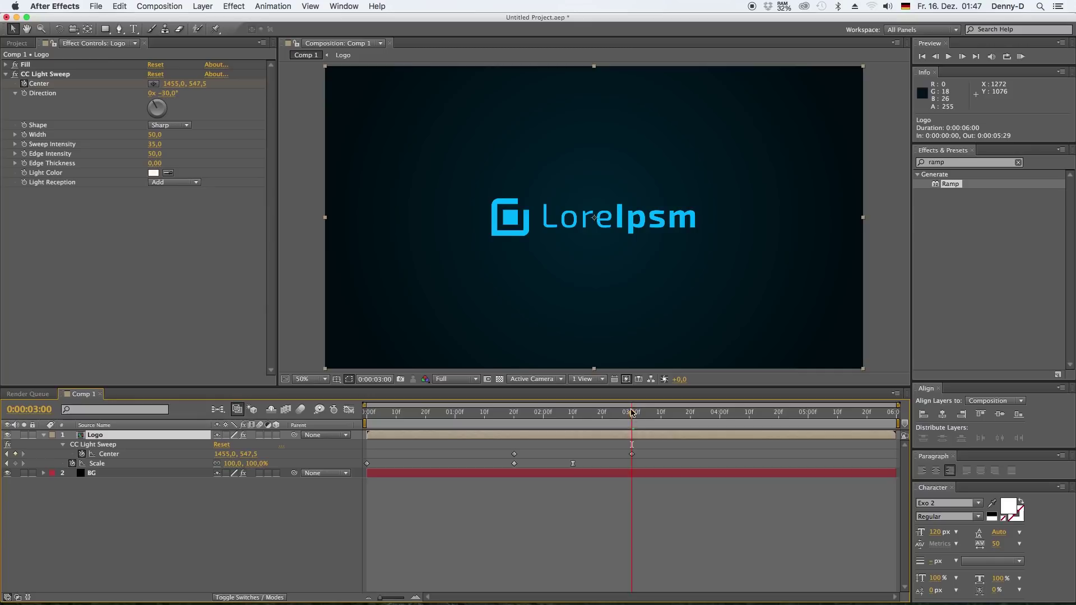
drag(631, 413, 486, 407)
key(space)
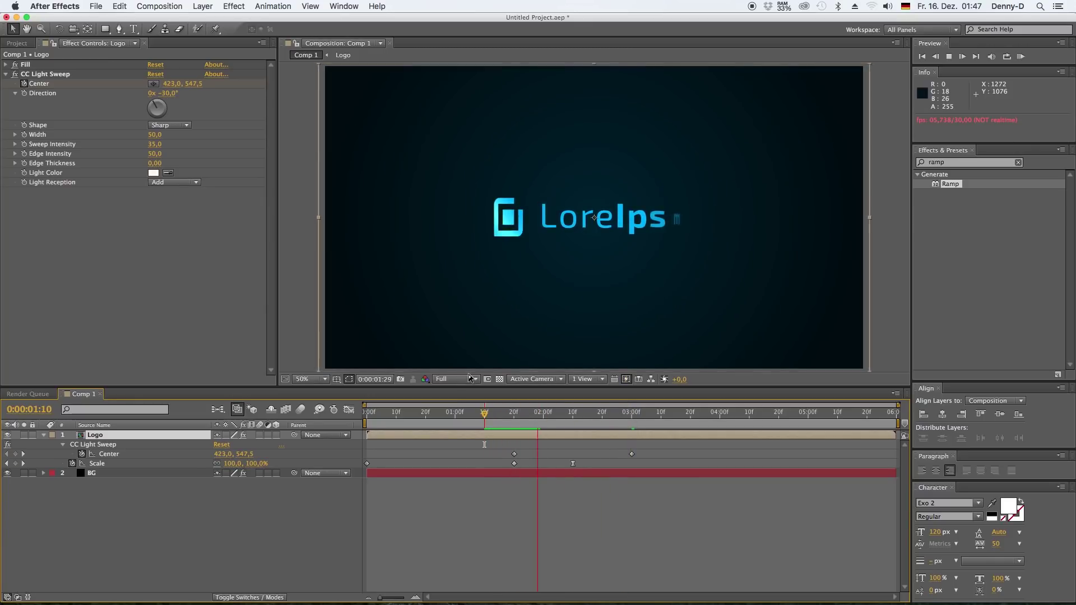
key(space)
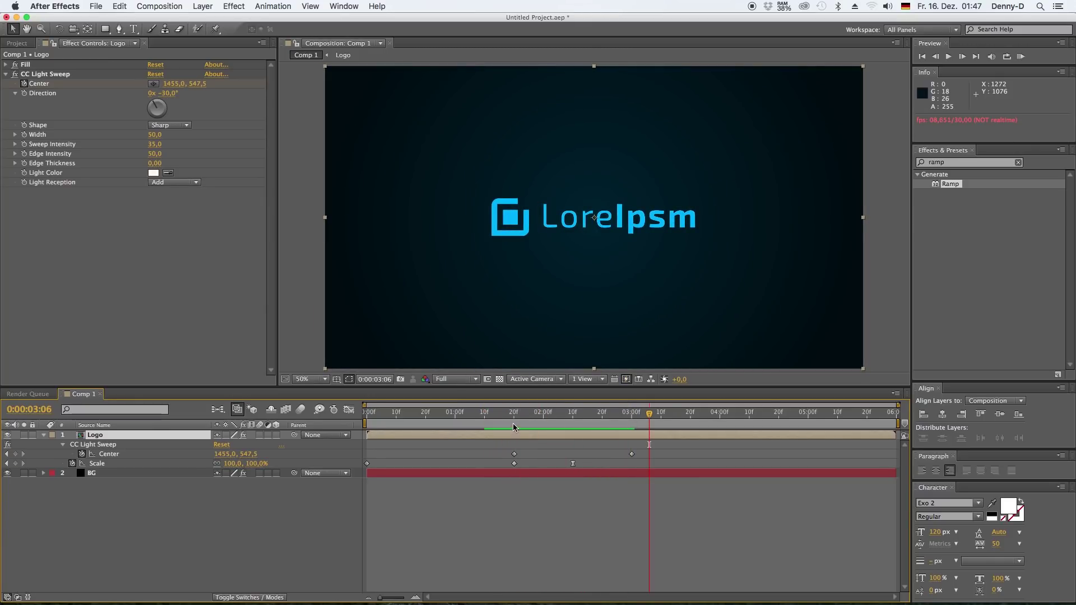
drag(514, 417, 545, 417)
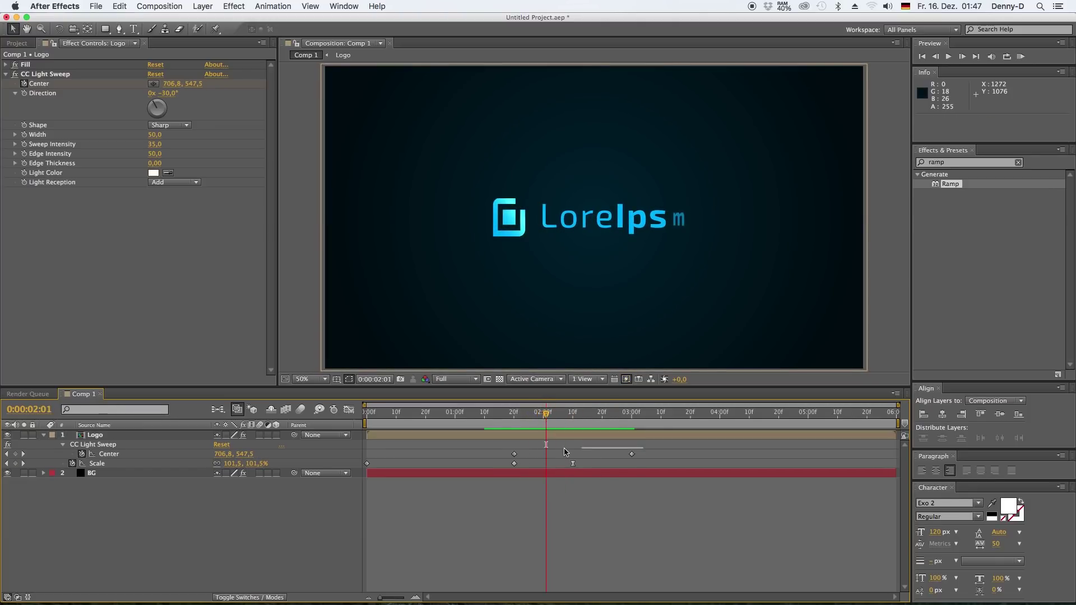
drag(639, 449, 542, 454)
click(532, 417)
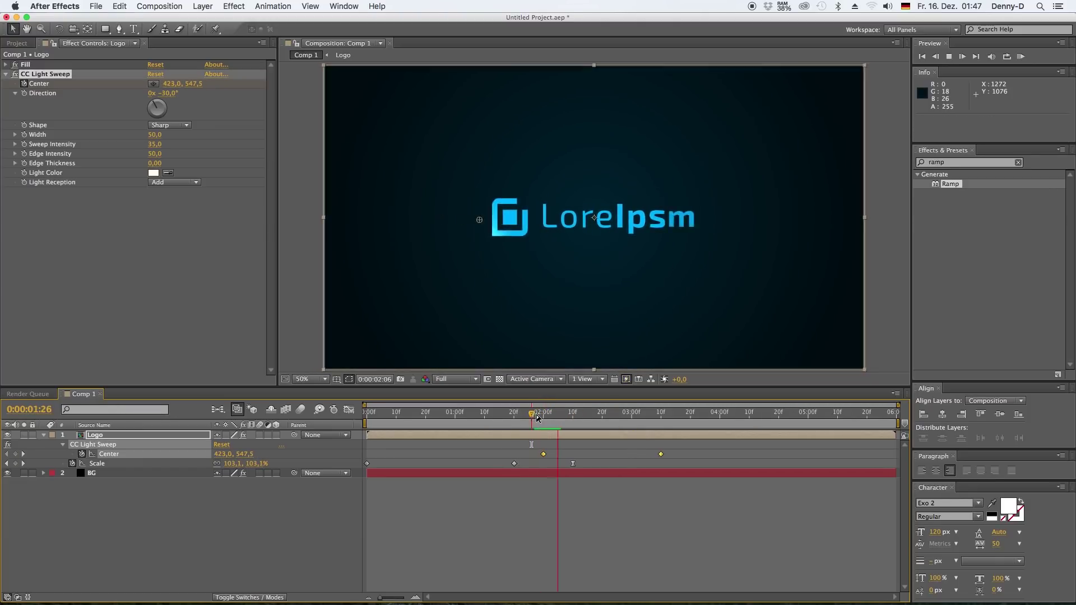
key(space)
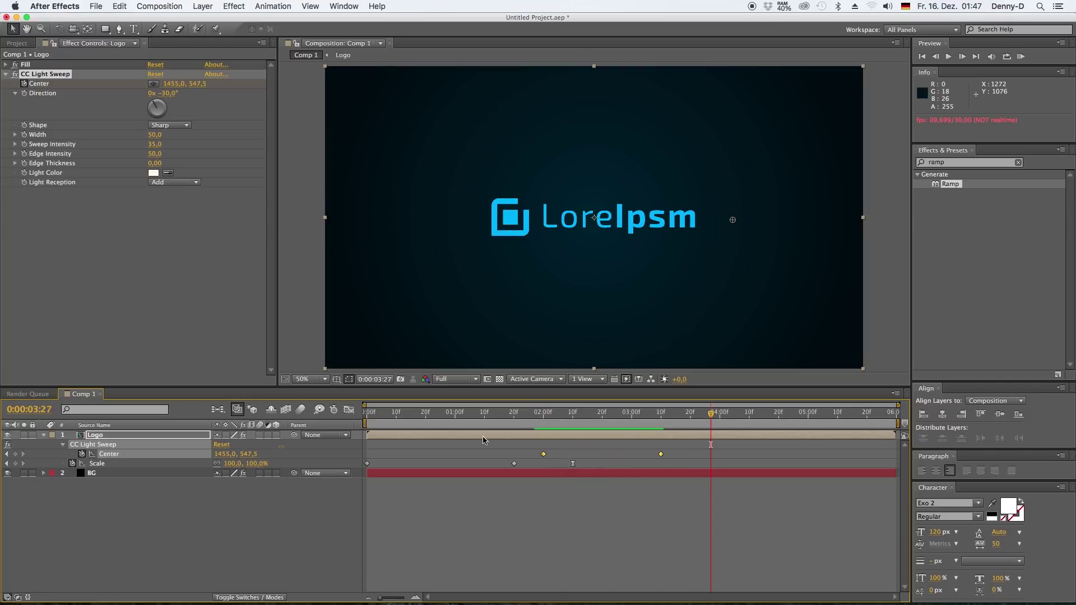
Duplicate the Logo layer, rename the copy 'Light Burst', and delete its CC Light Sweep.
click(43, 436)
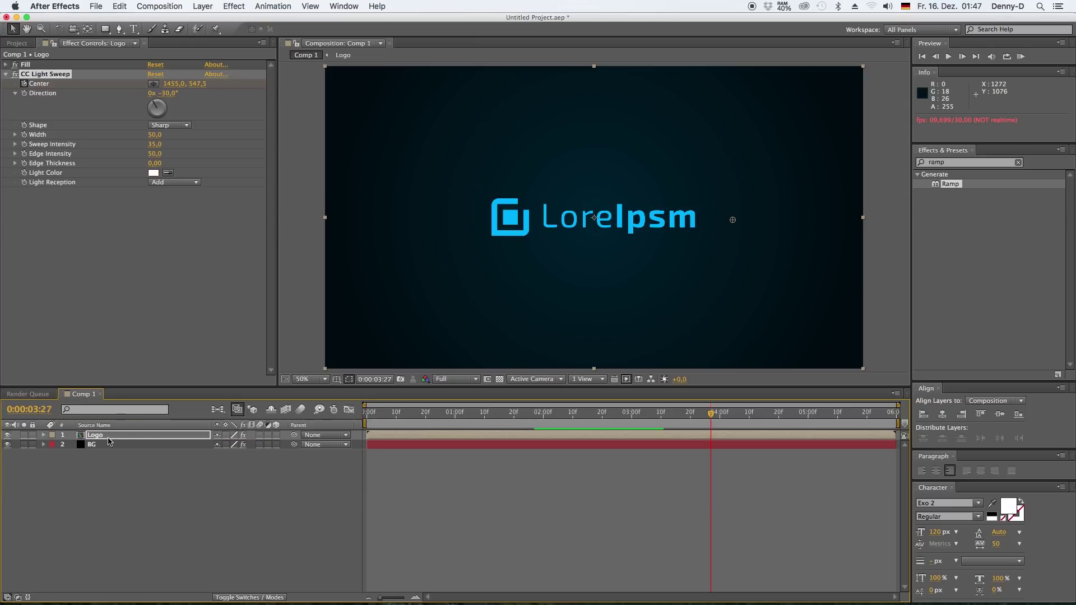
click(116, 437)
key(super+d)
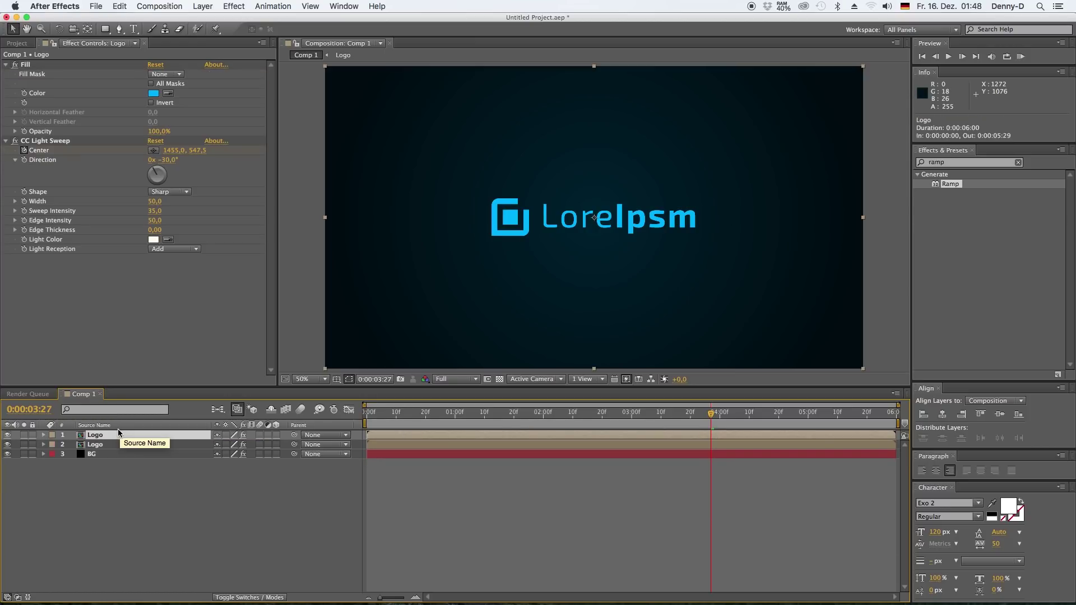
click(100, 446)
right_click(92, 444)
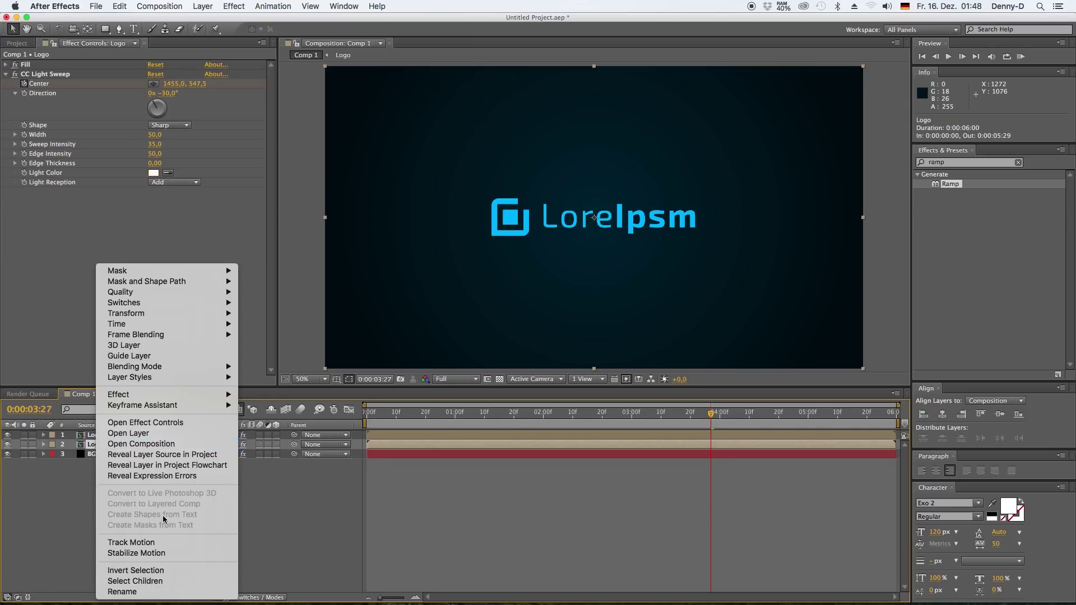
click(155, 589)
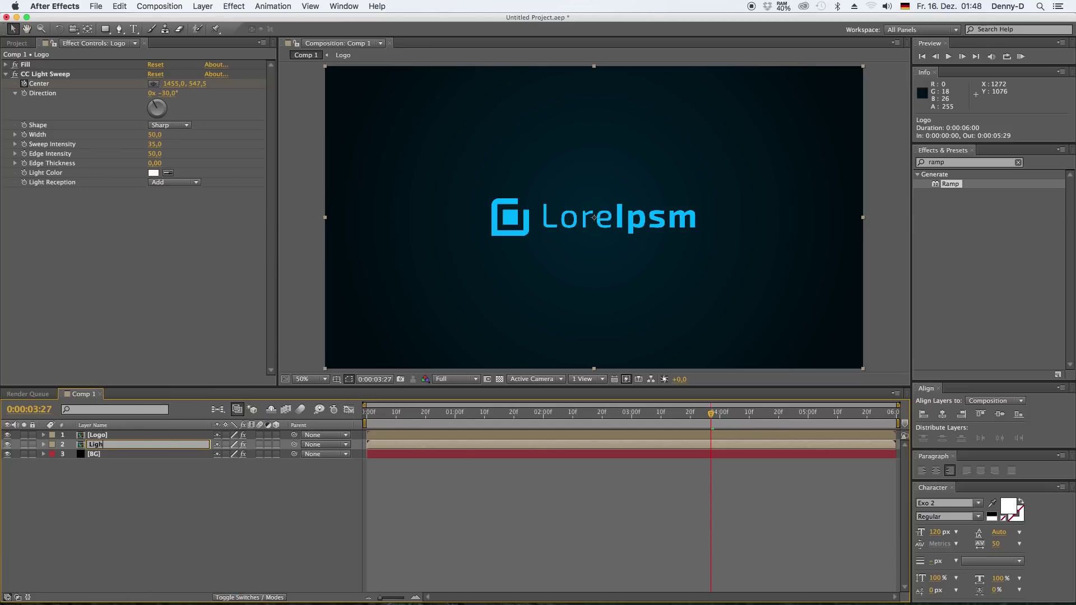
text(Light Burst)
key(Return)
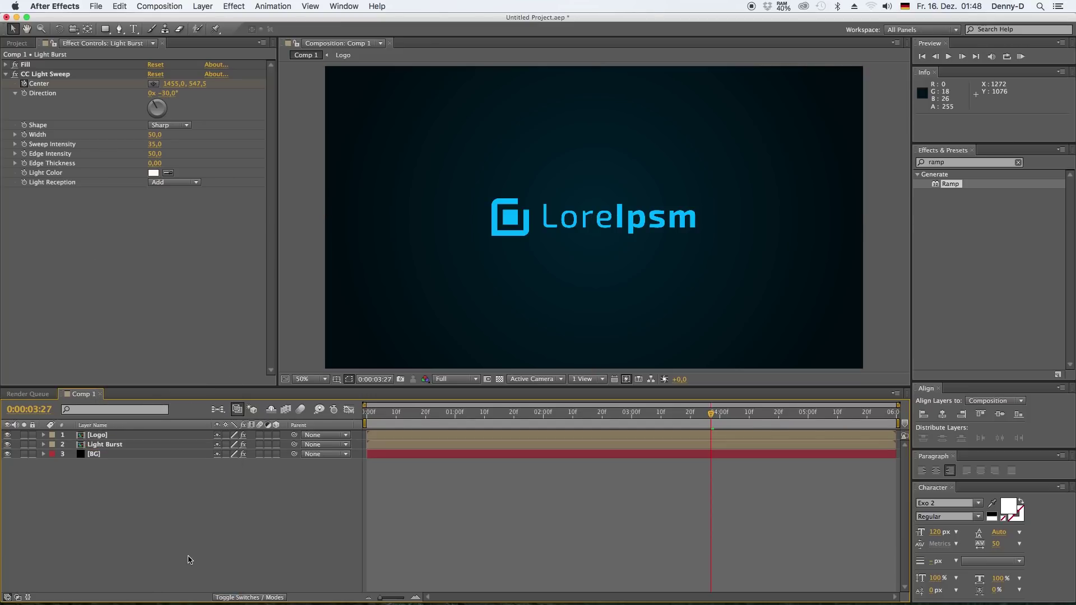
click(43, 74)
key(Delete)
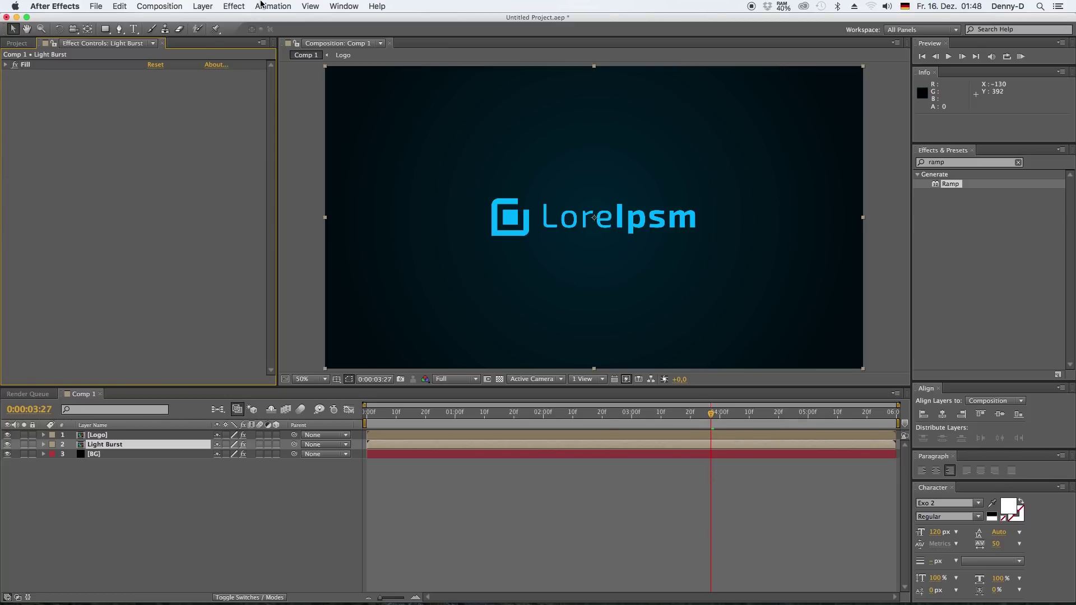
Apply CC Light Burst 2.5 to the Light Burst layer, viewing at Full resolution.
click(234, 6)
mouse_move(279, 146)
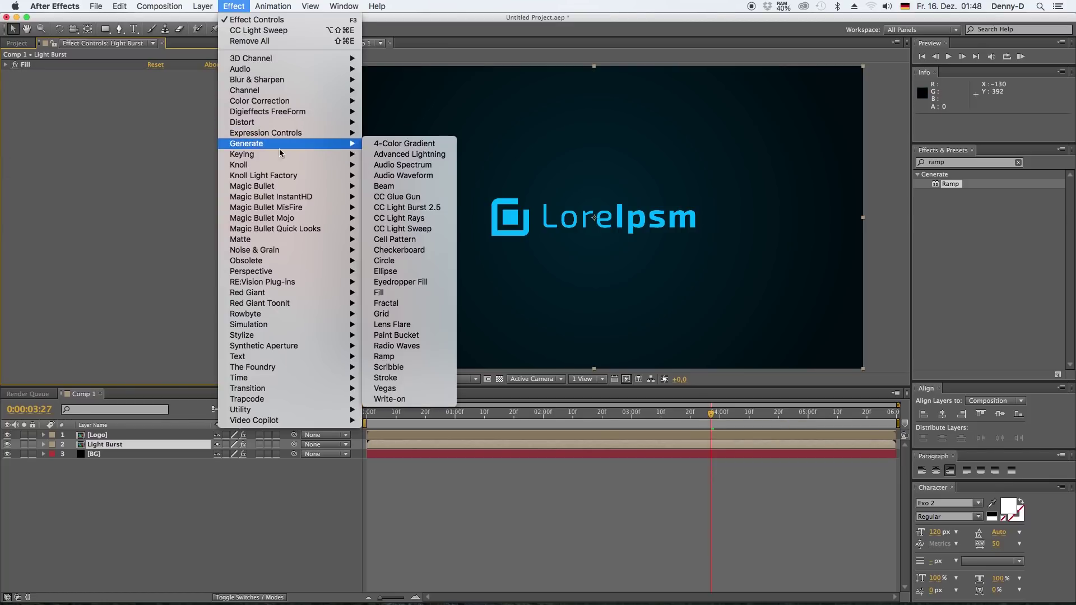
click(406, 207)
click(457, 378)
click(457, 438)
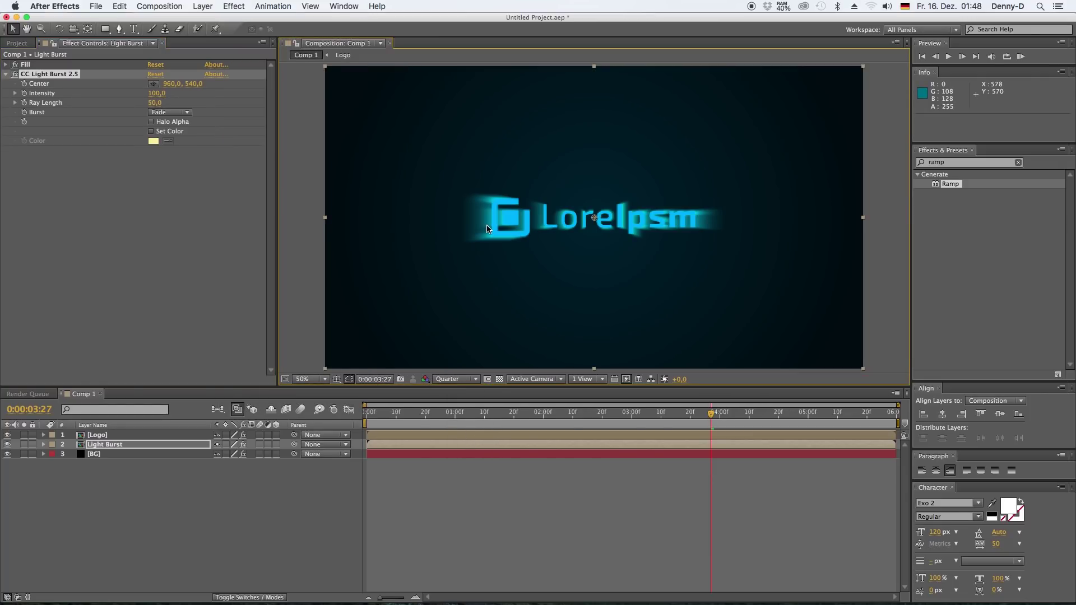
click(456, 379)
click(455, 408)
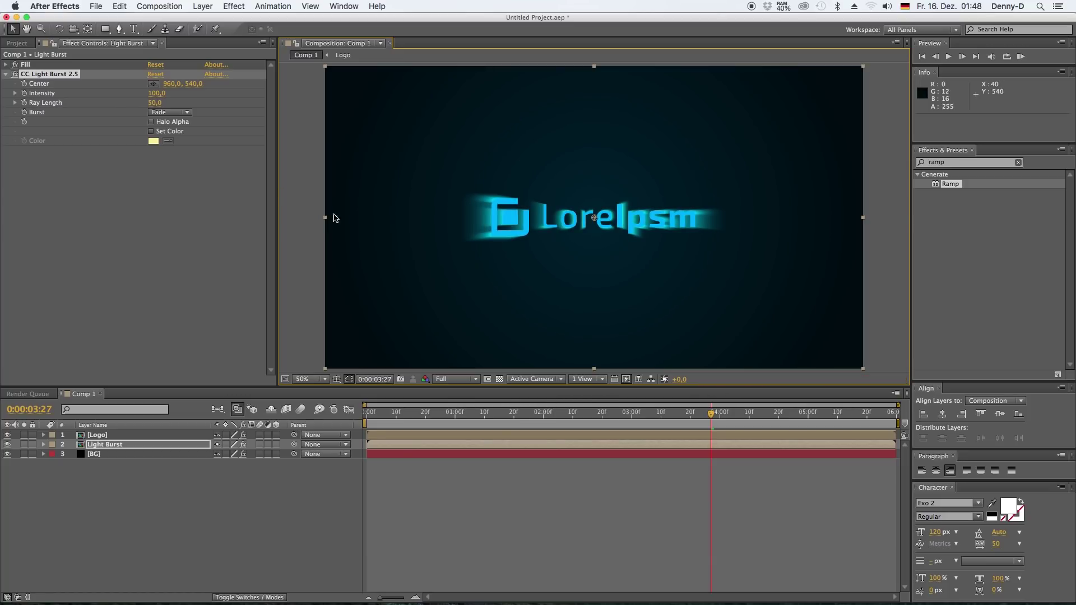
Set the burst's Ray Length to 120 and Intensity to 0, with Quarter preview resolution.
drag(159, 106, 159, 105)
click(159, 105)
text(120)
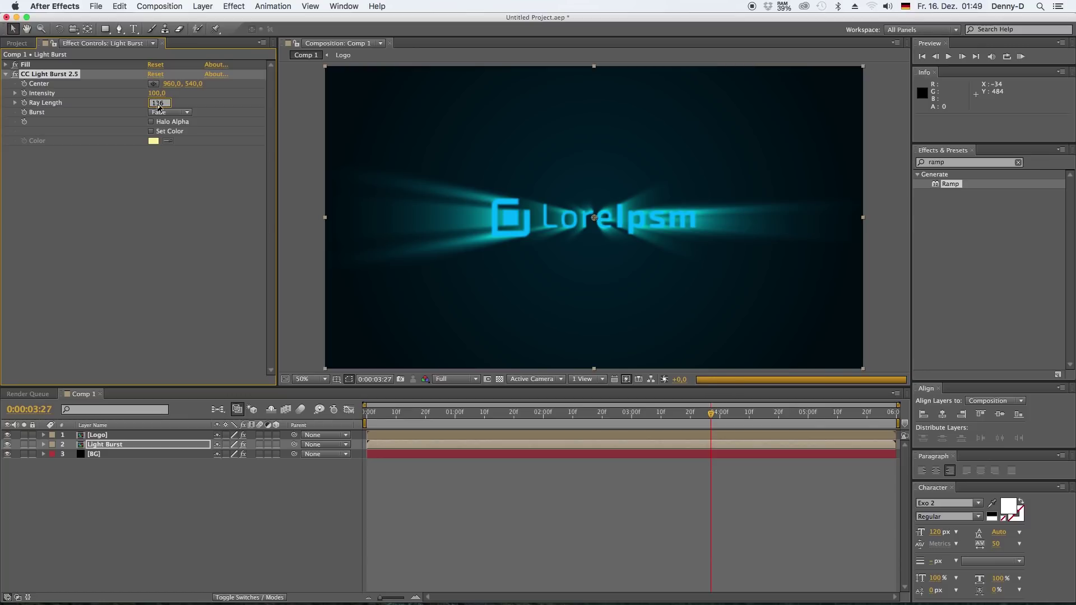
key(Return)
drag(159, 96, 157, 139)
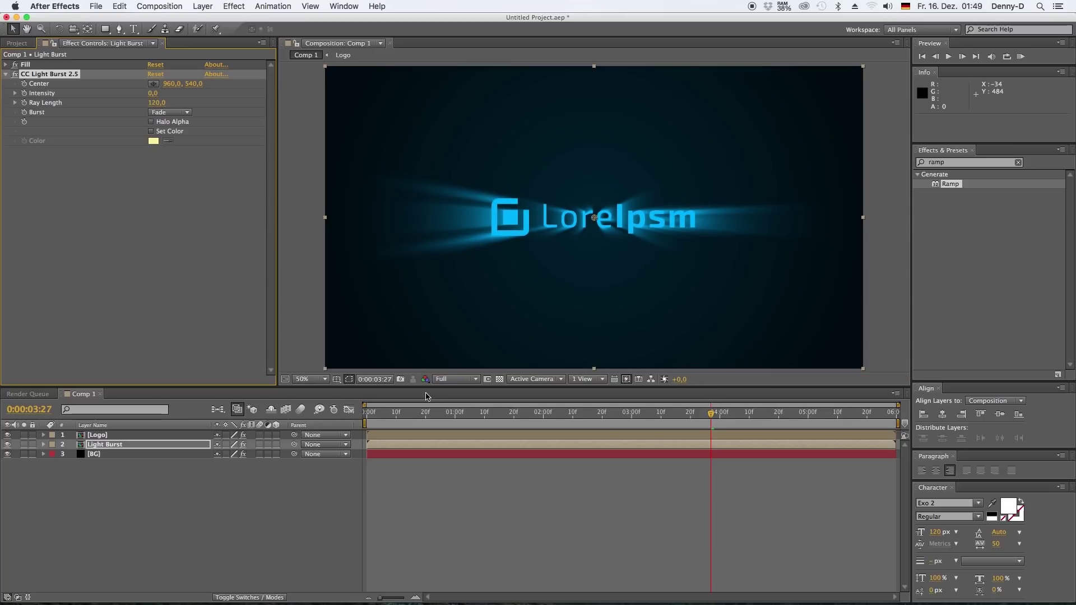
click(462, 379)
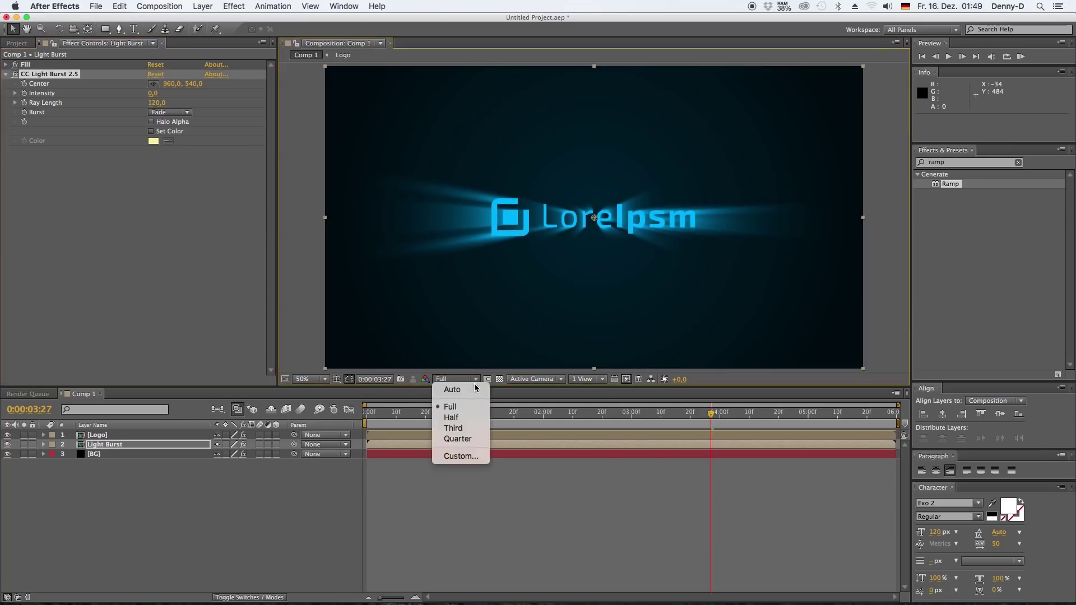
click(459, 437)
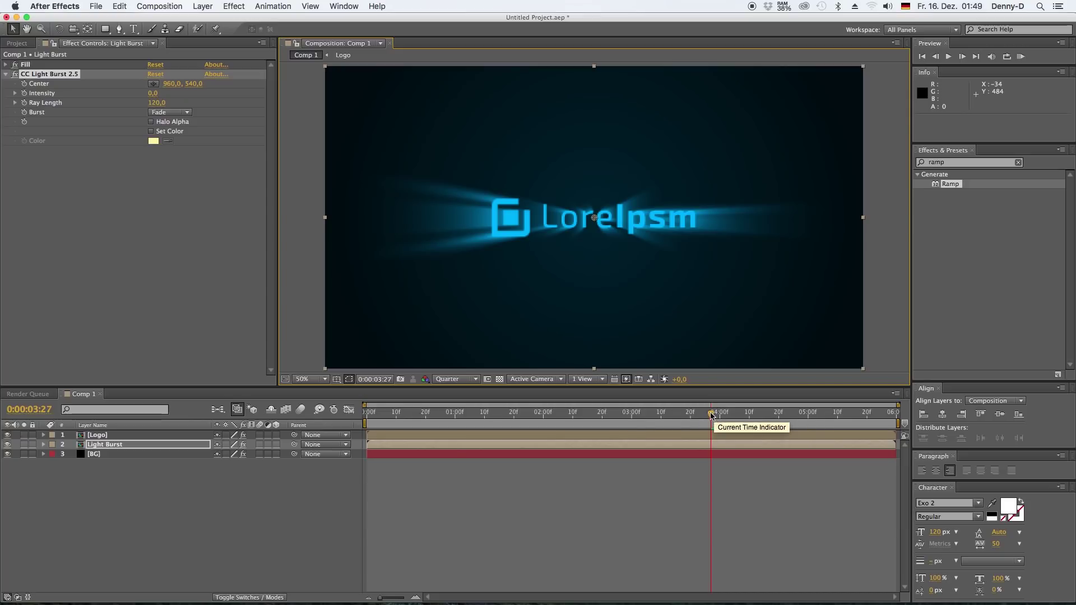
At 0:00, place the light burst Center at the left edge and set a keyframe.
click(652, 436)
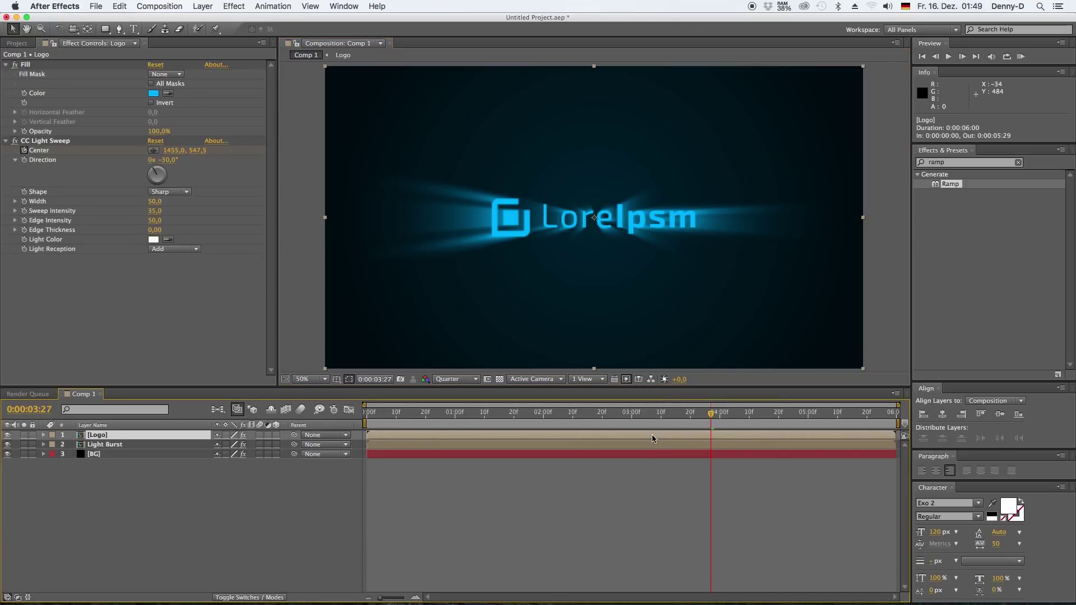
drag(710, 410, 343, 406)
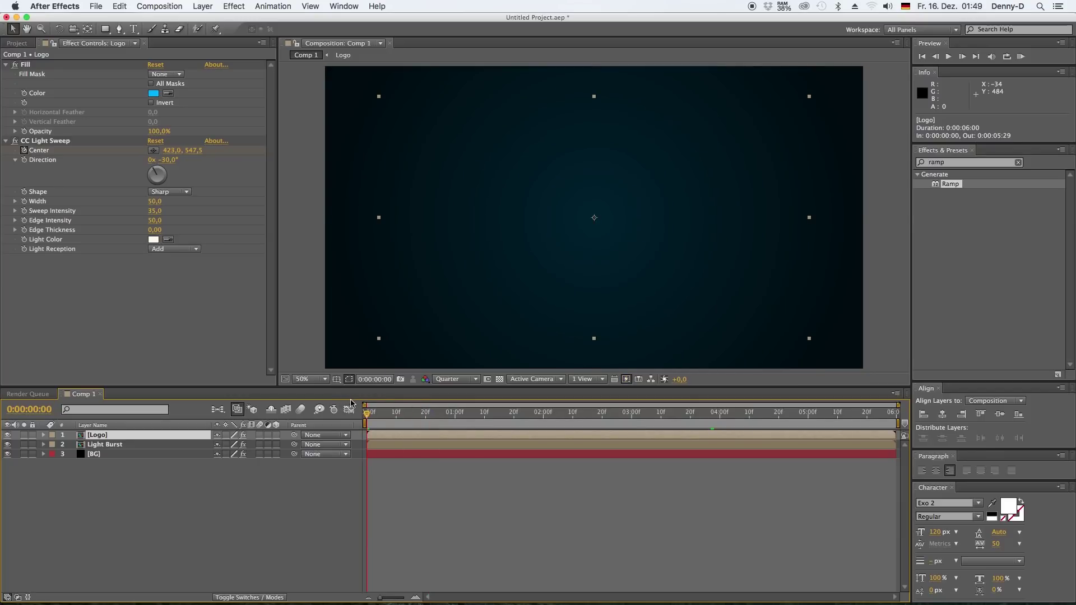
click(54, 142)
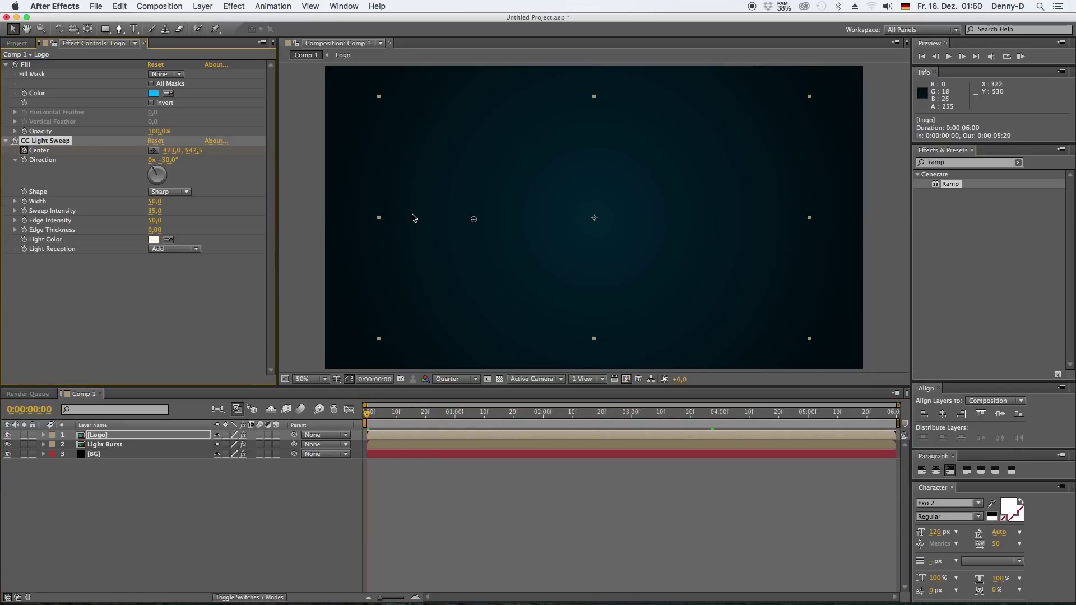
click(120, 446)
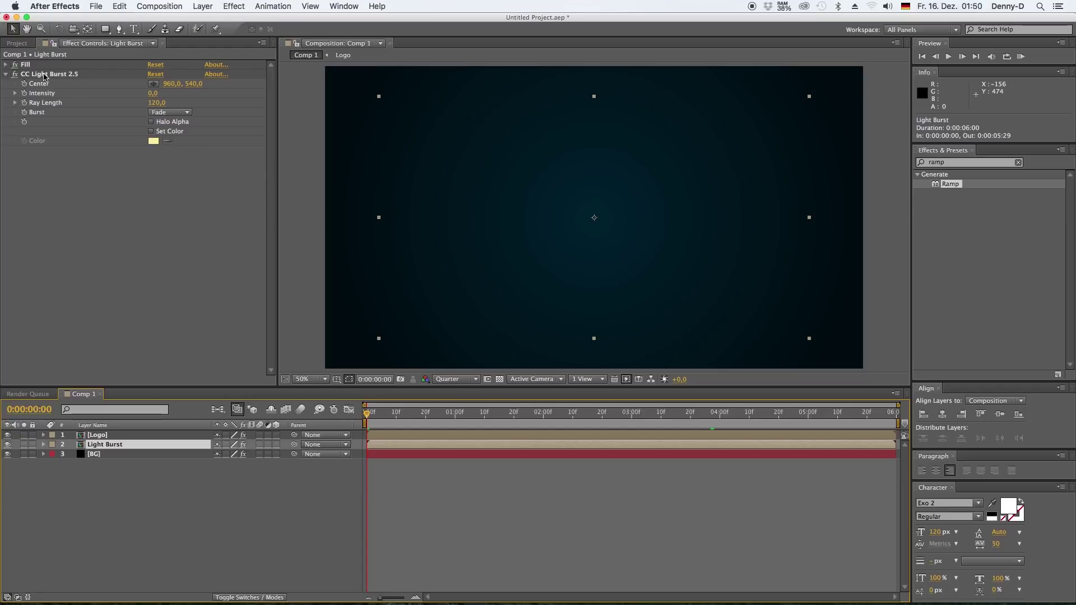
drag(128, 92, 122, 86)
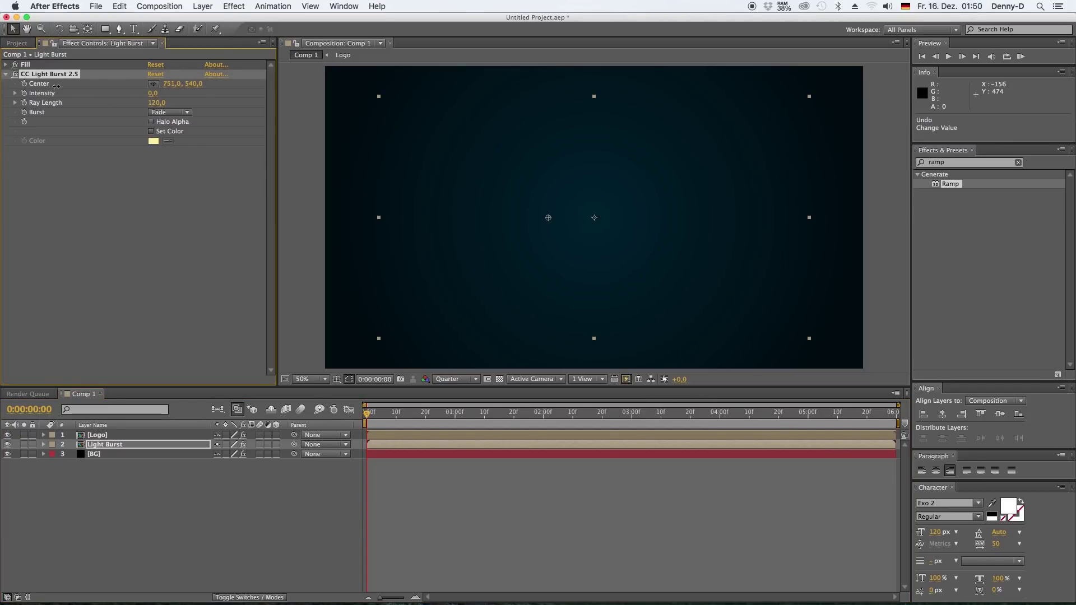
drag(547, 220, 409, 222)
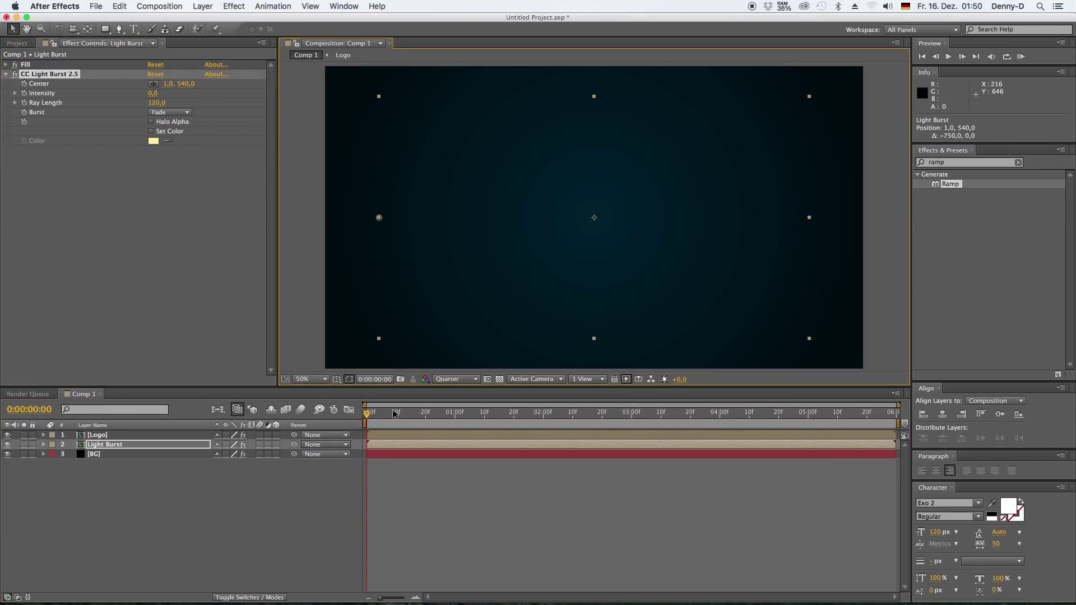
click(24, 84)
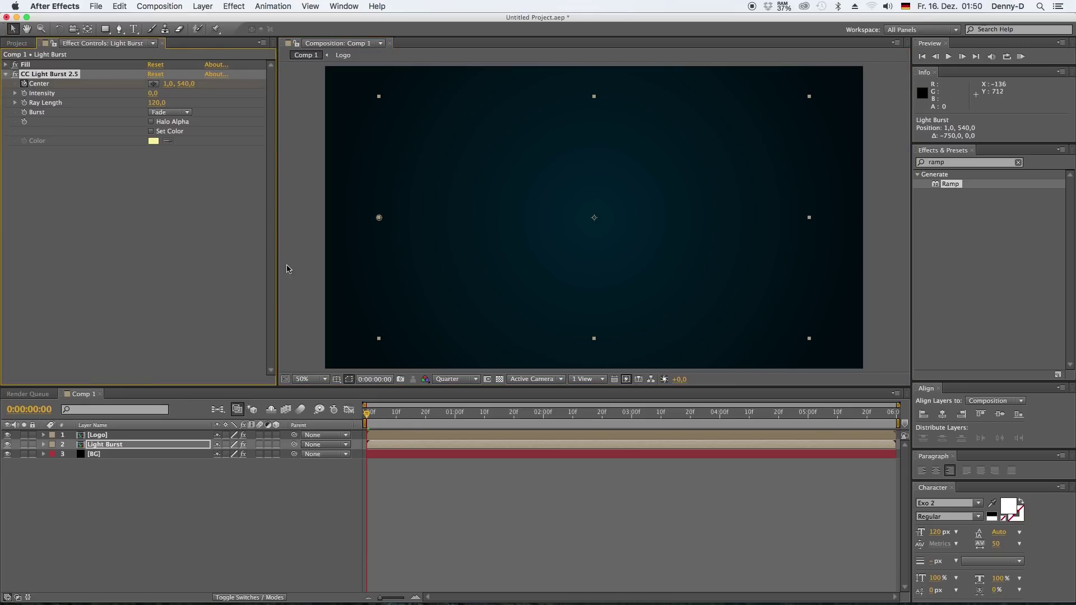
At 4:00, move the burst Center to 1269,540, beyond the logo text.
drag(365, 415, 728, 433)
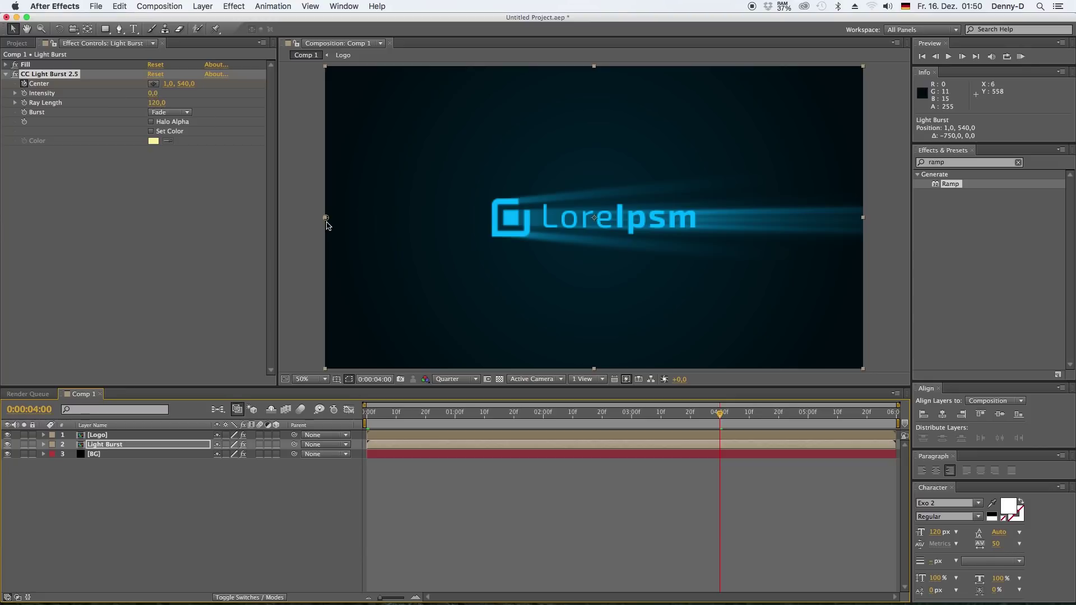
drag(326, 222, 682, 230)
key(u)
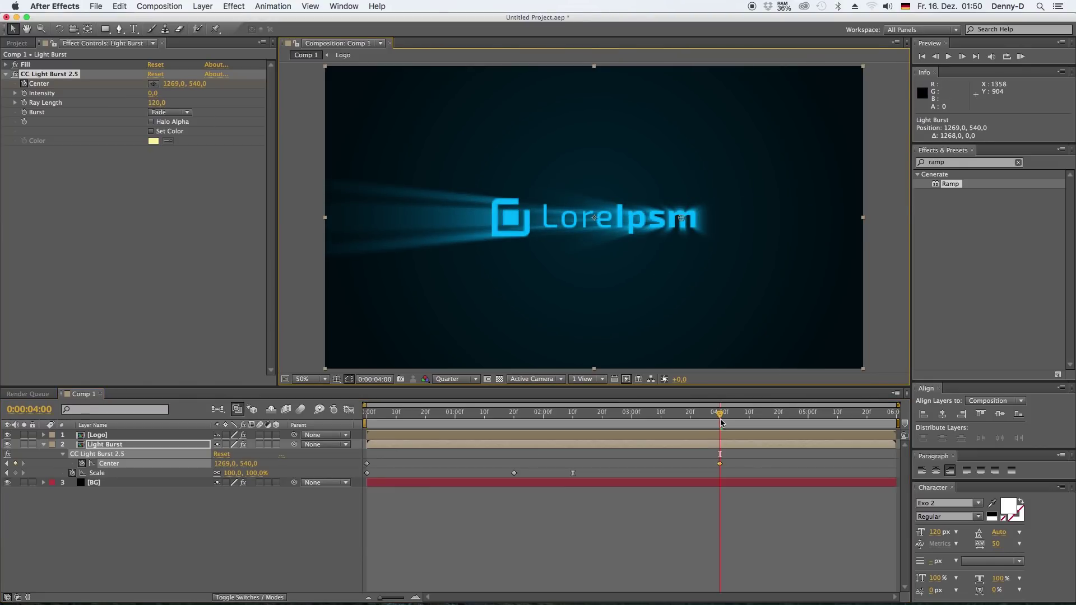
drag(719, 419, 521, 414)
Preview the burst animation and reveal the Logo layer's keyframes.
key(space)
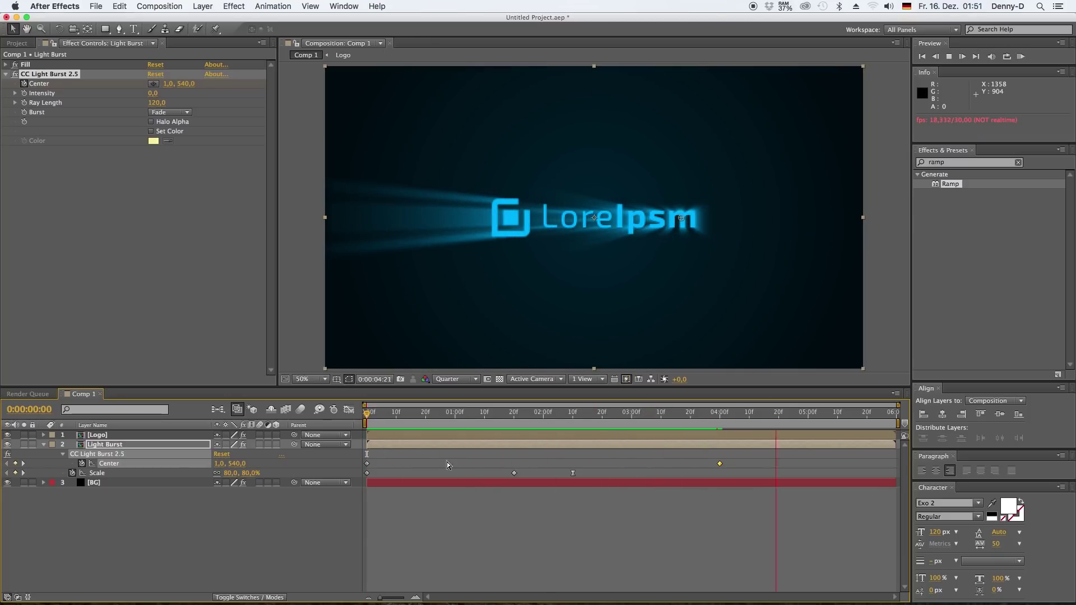
click(461, 416)
drag(462, 419, 720, 415)
click(712, 437)
key(u)
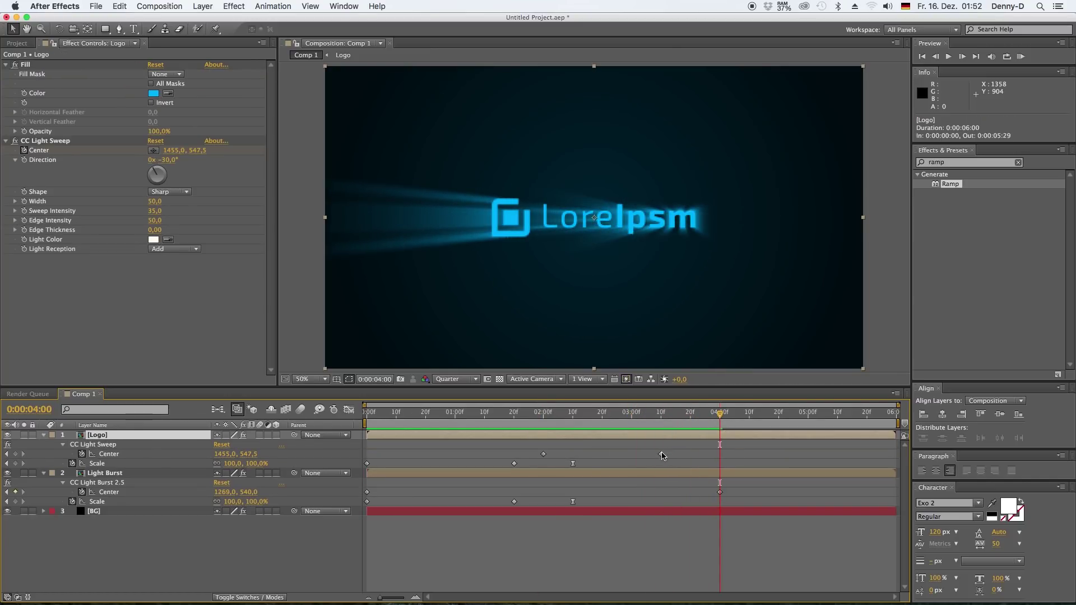
Move the burst Center's end keyframe earlier to 3:16 and scrub to check it.
drag(660, 454, 720, 454)
drag(720, 415, 694, 424)
click(719, 492)
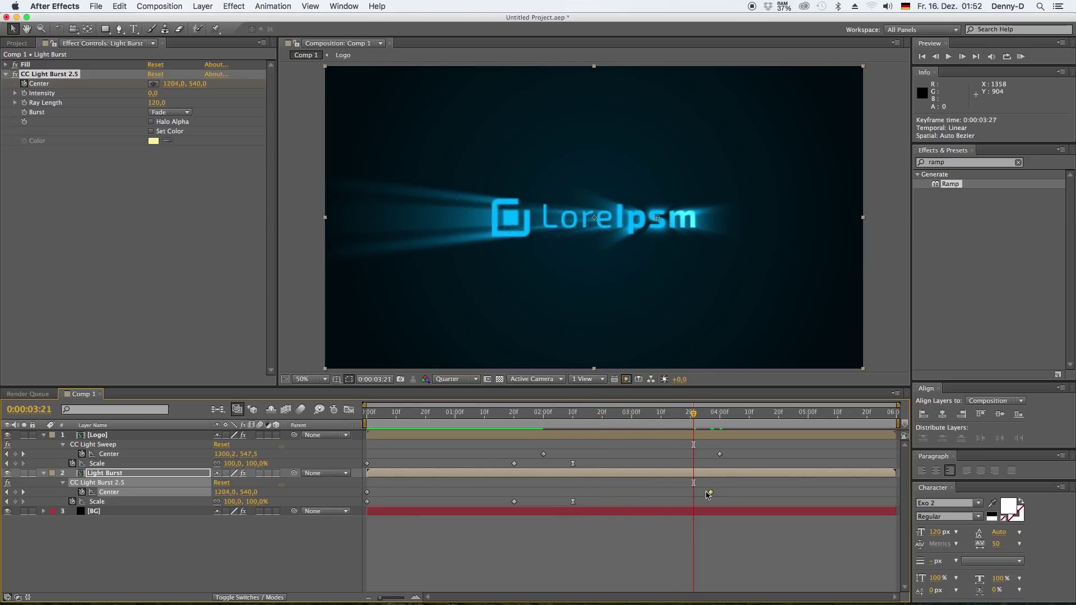
drag(707, 493, 679, 493)
click(701, 415)
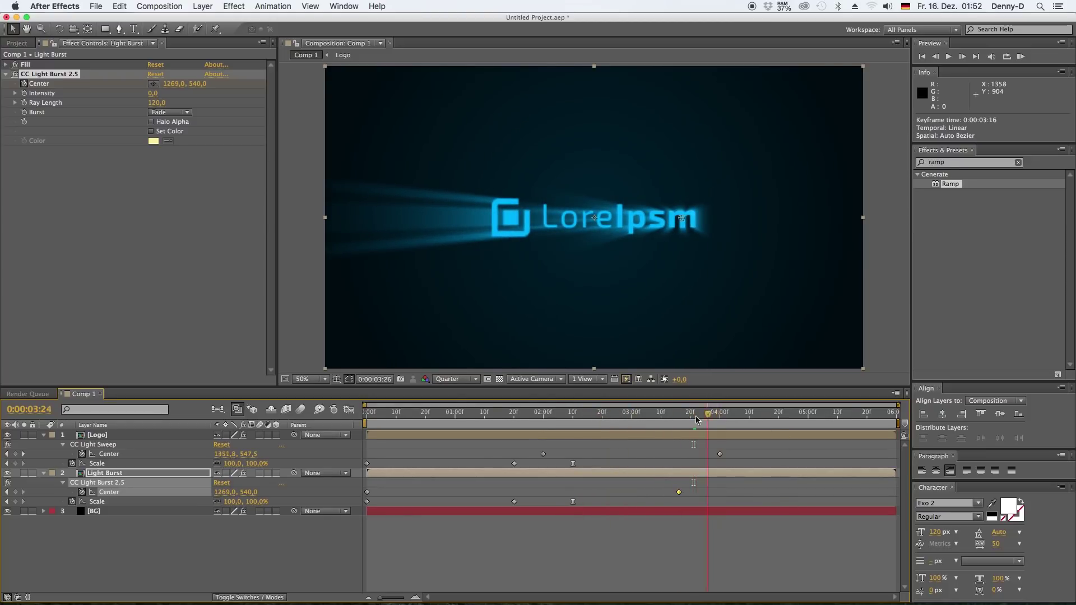
drag(696, 419, 562, 421)
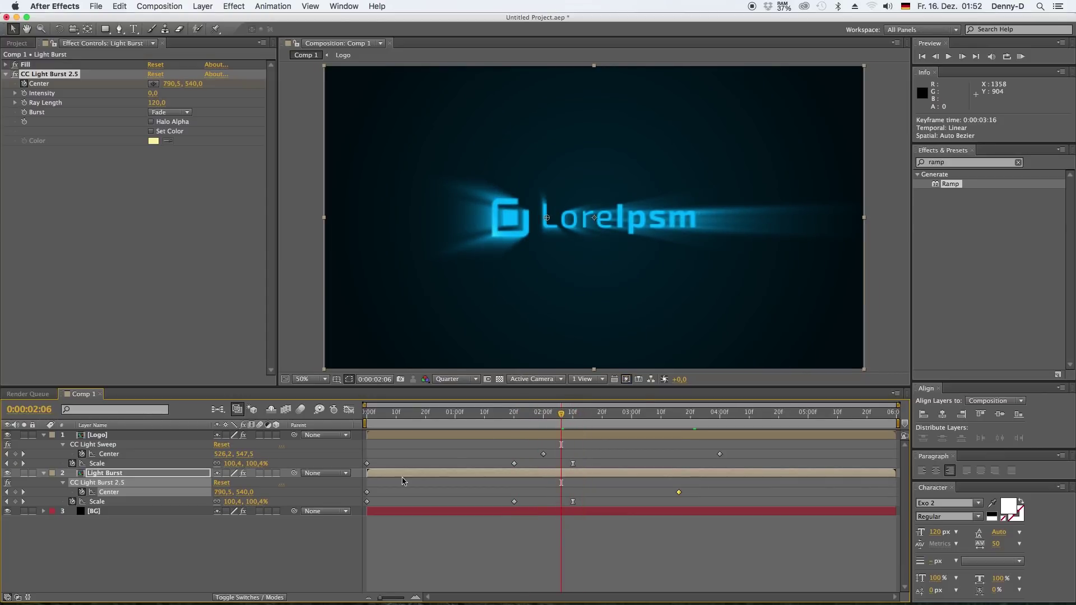
Move the burst Center's start keyframe to 1:10 and preview the retimed burst.
drag(383, 493, 435, 493)
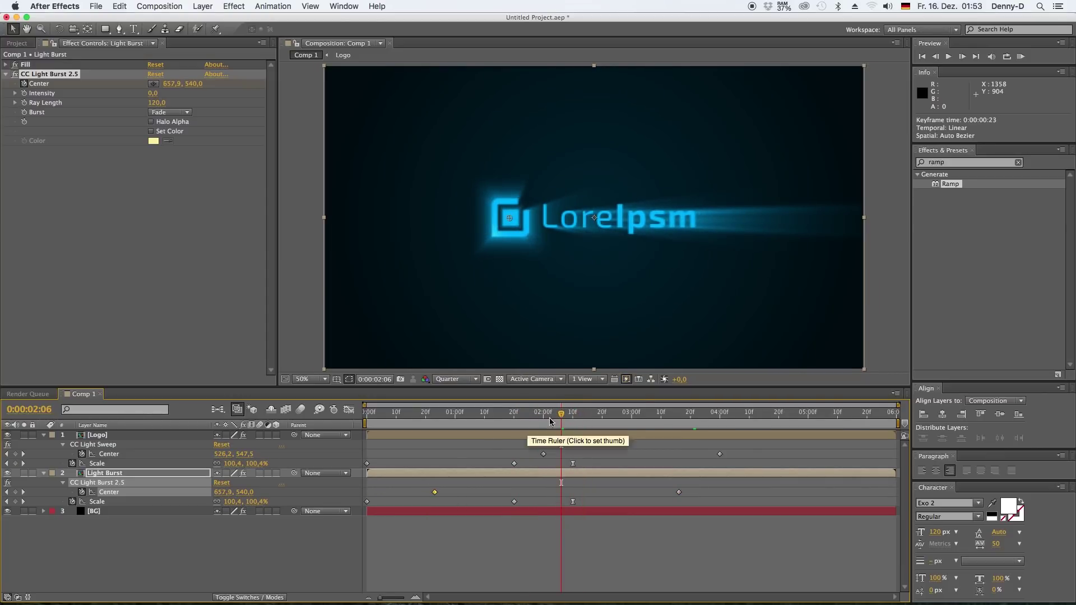
click(541, 415)
drag(541, 415, 584, 419)
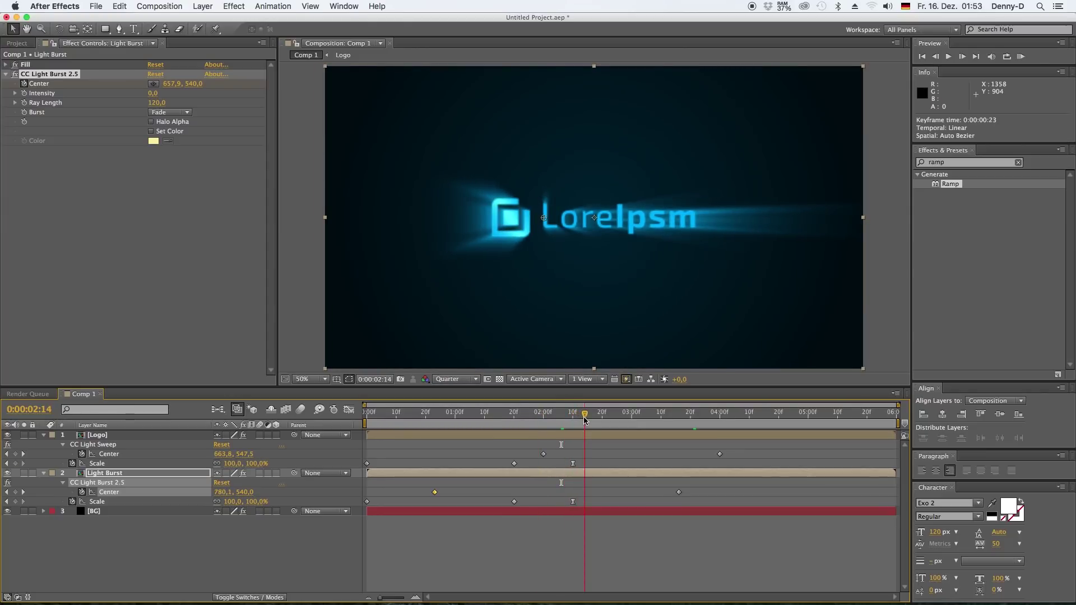
drag(437, 492, 485, 493)
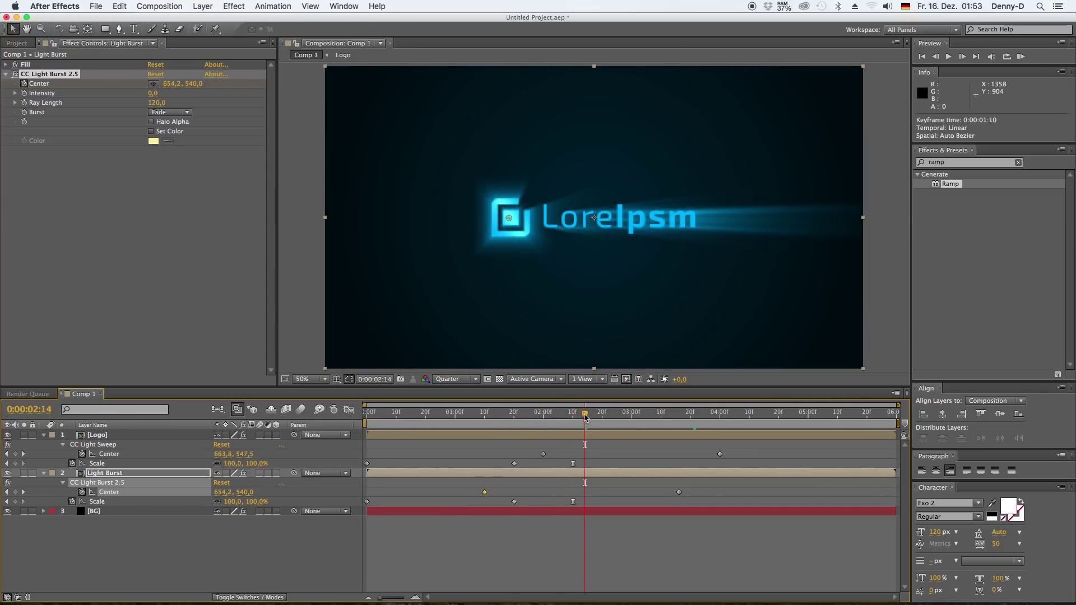
drag(585, 417, 557, 418)
key(space)
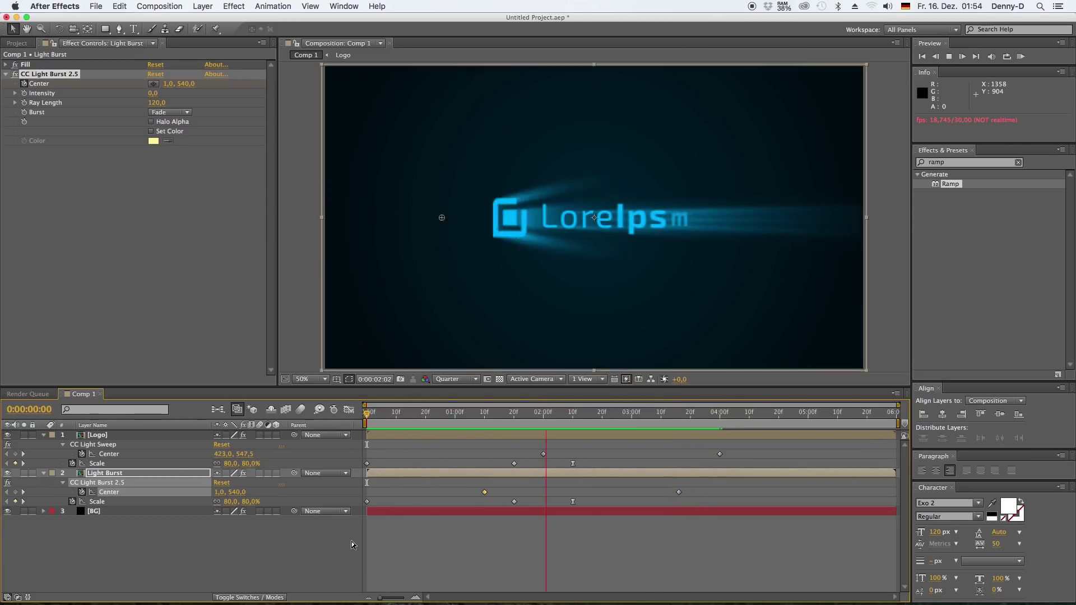
drag(686, 417, 424, 426)
click(555, 477)
Keyframe Light Burst Opacity at 2:10 and set 1% at 0:20 for a fade-in.
key(t)
click(72, 482)
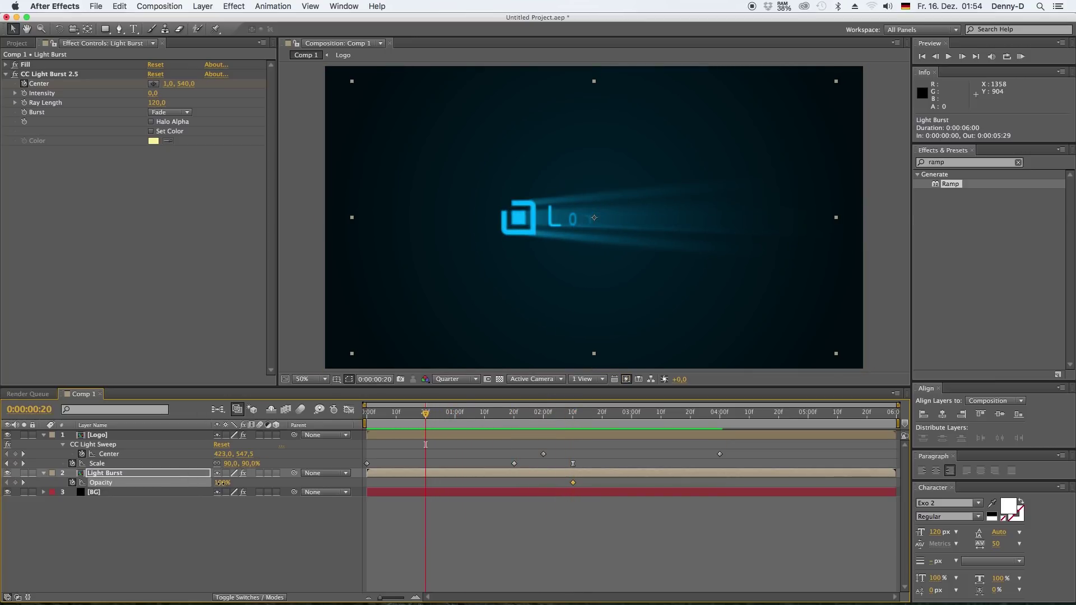
drag(221, 482, 120, 483)
key(space)
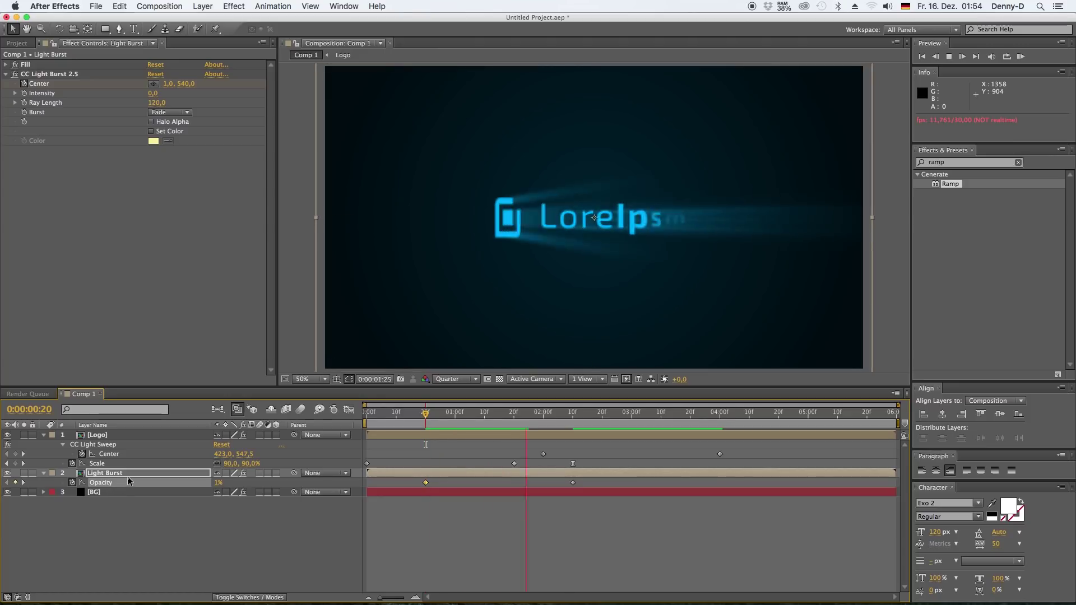
key(space)
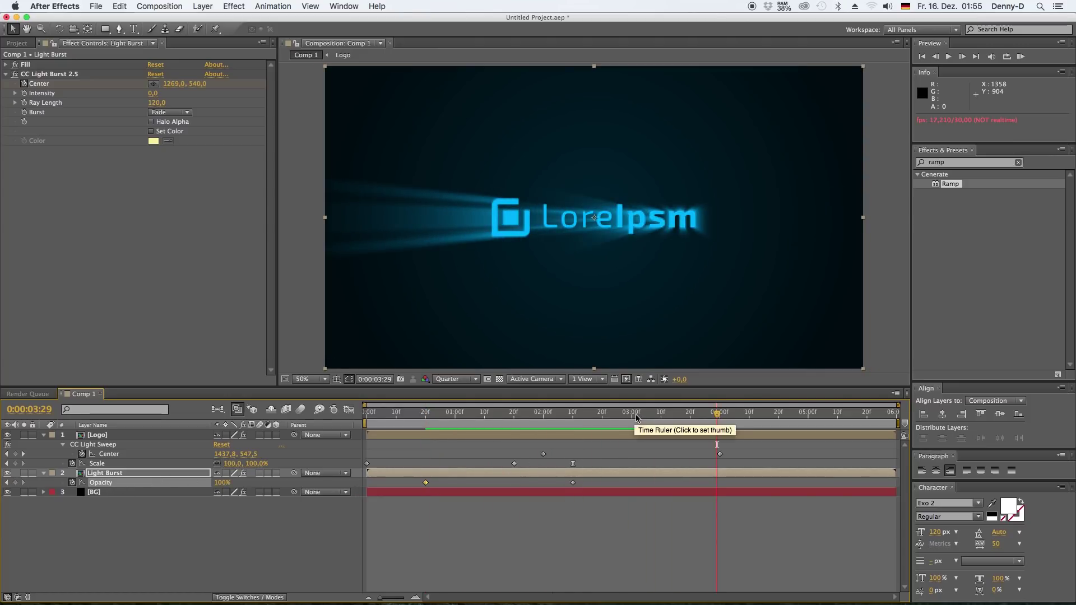
Hold 100% opacity until 3:10, fade to 0% by 4:20, and preview the fade-out.
drag(637, 418, 775, 423)
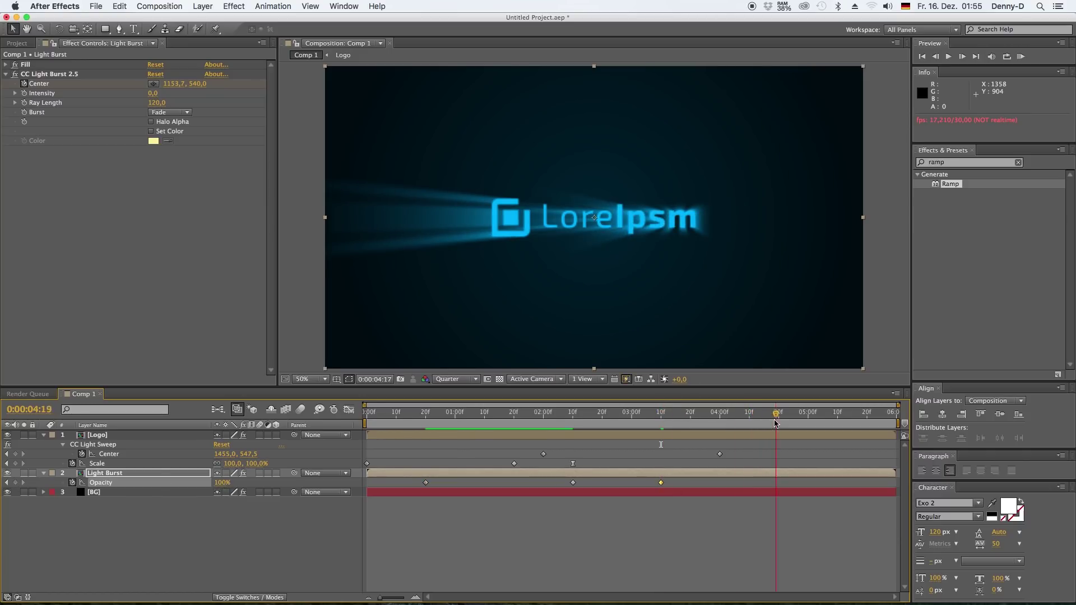
key(Return)
click(677, 445)
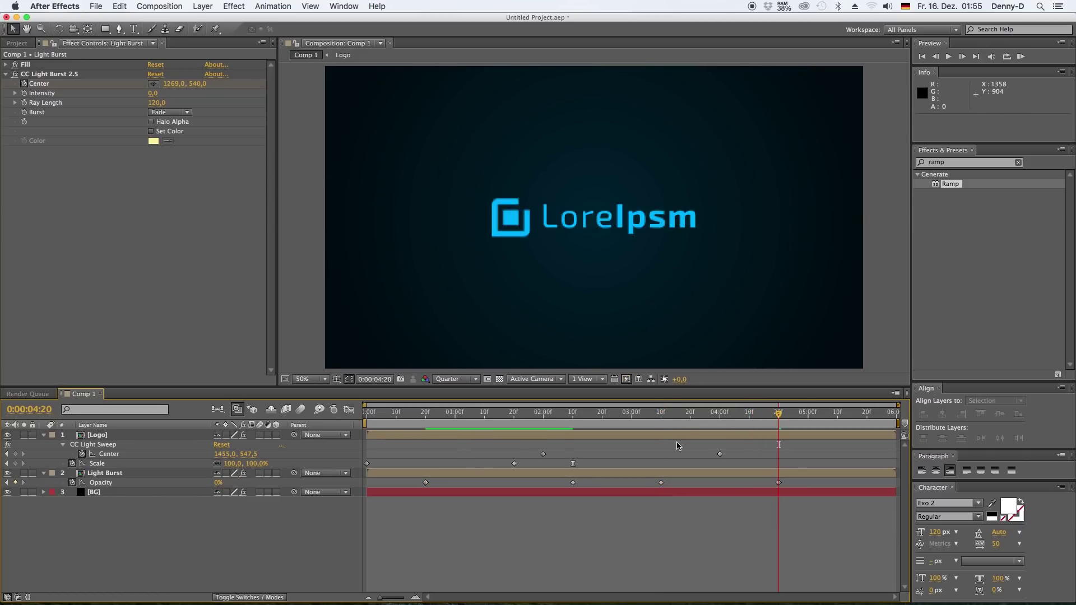
click(658, 418)
key(space)
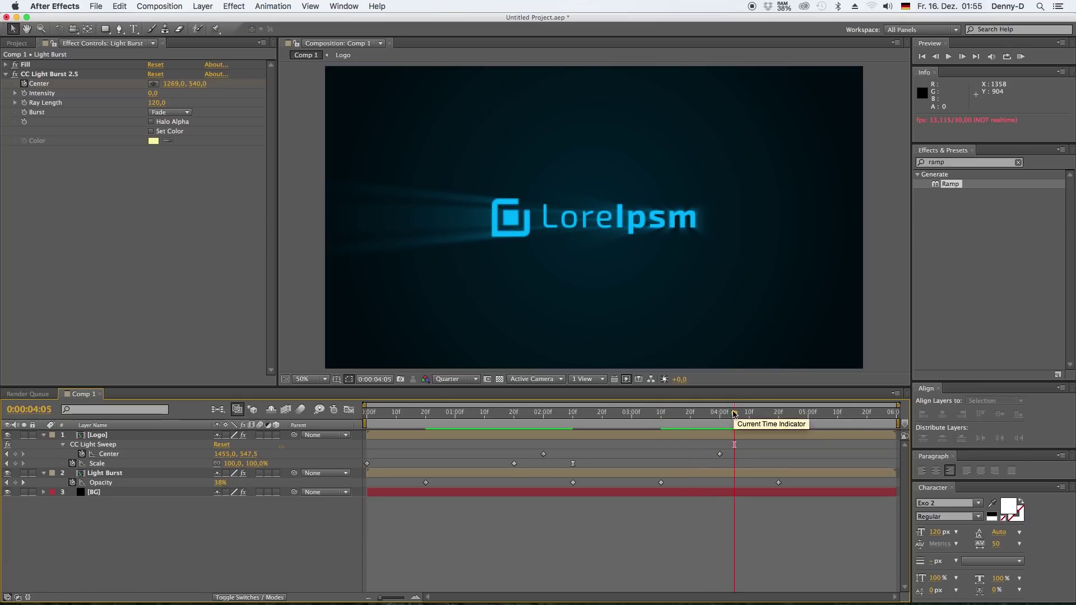
click(705, 474)
key(u)
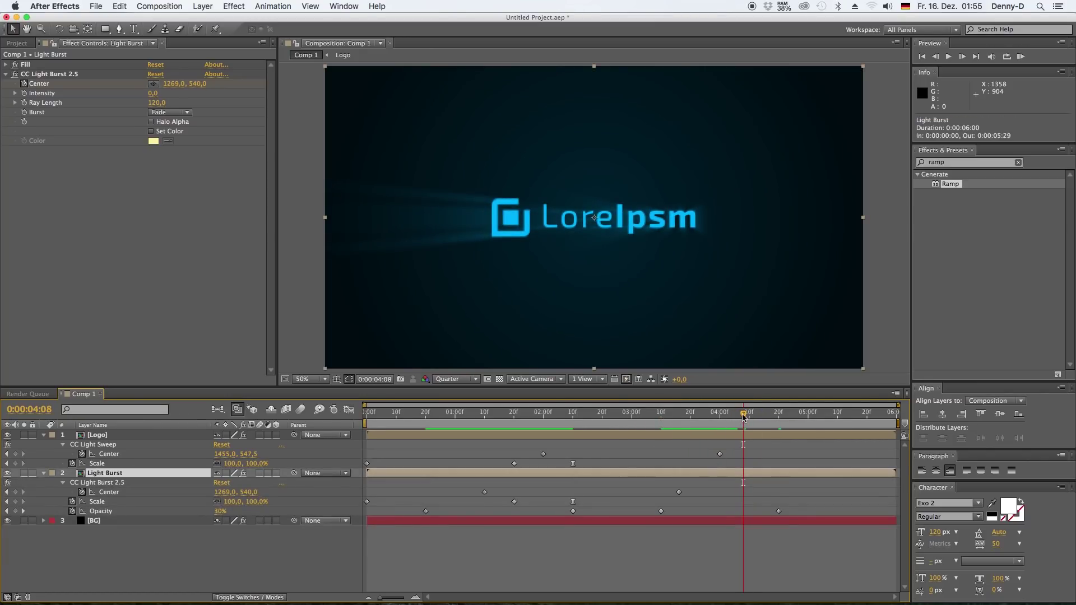
click(679, 492)
Nudge the burst's end position right and move its Center end keyframe to 3:24.
key(j)
key(j)
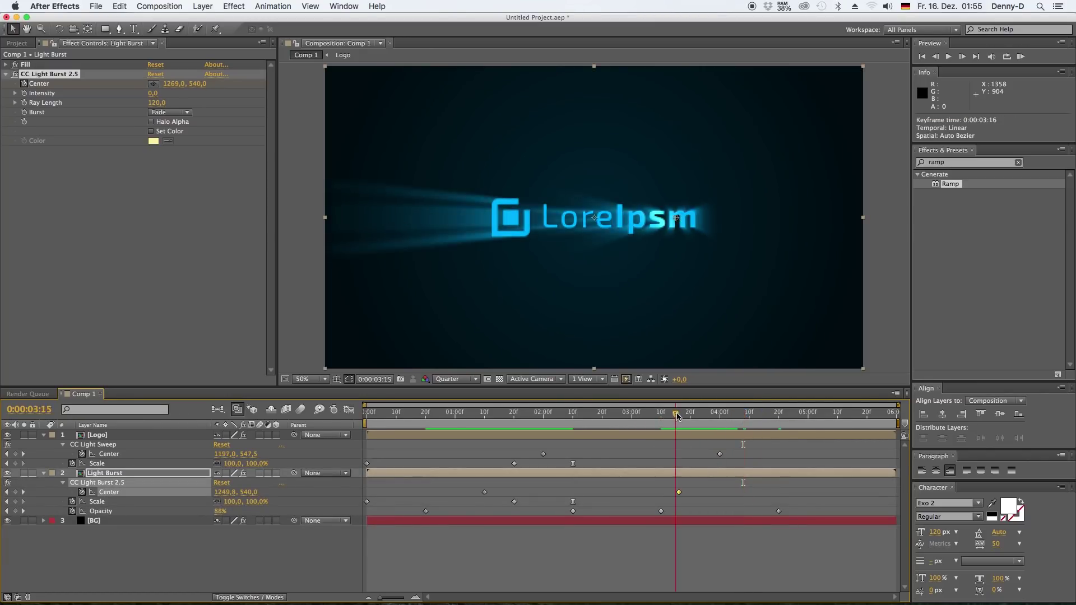
drag(681, 219, 711, 221)
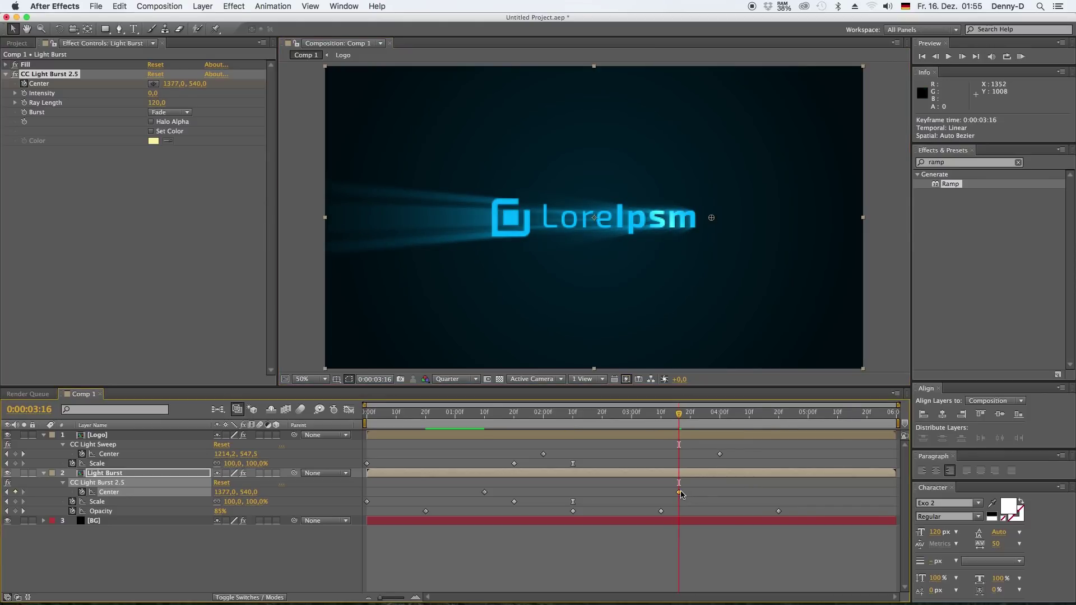
drag(678, 492, 702, 492)
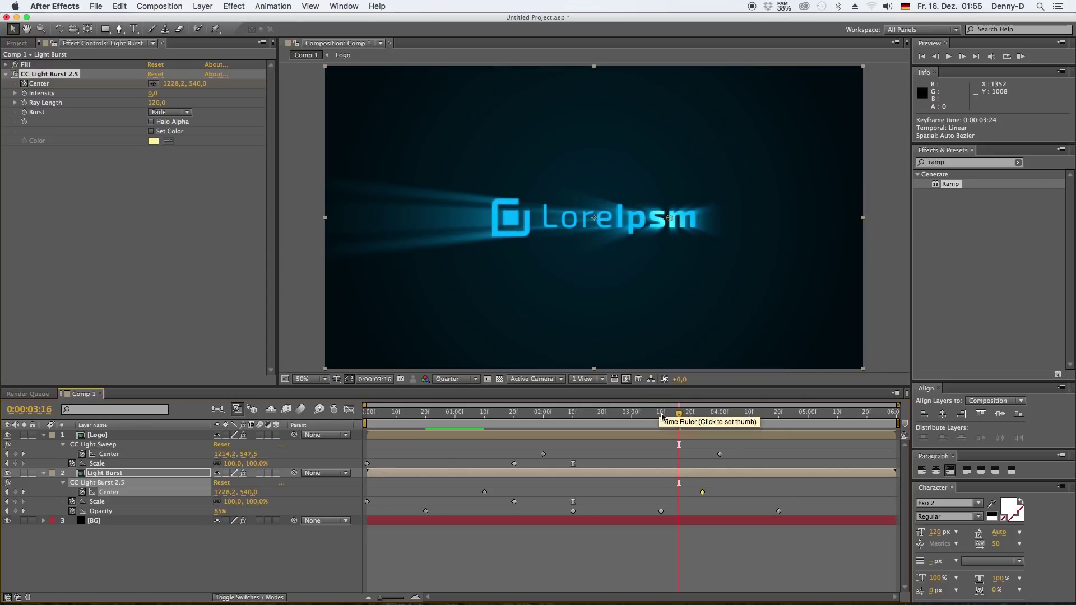
click(661, 419)
key(KP_0)
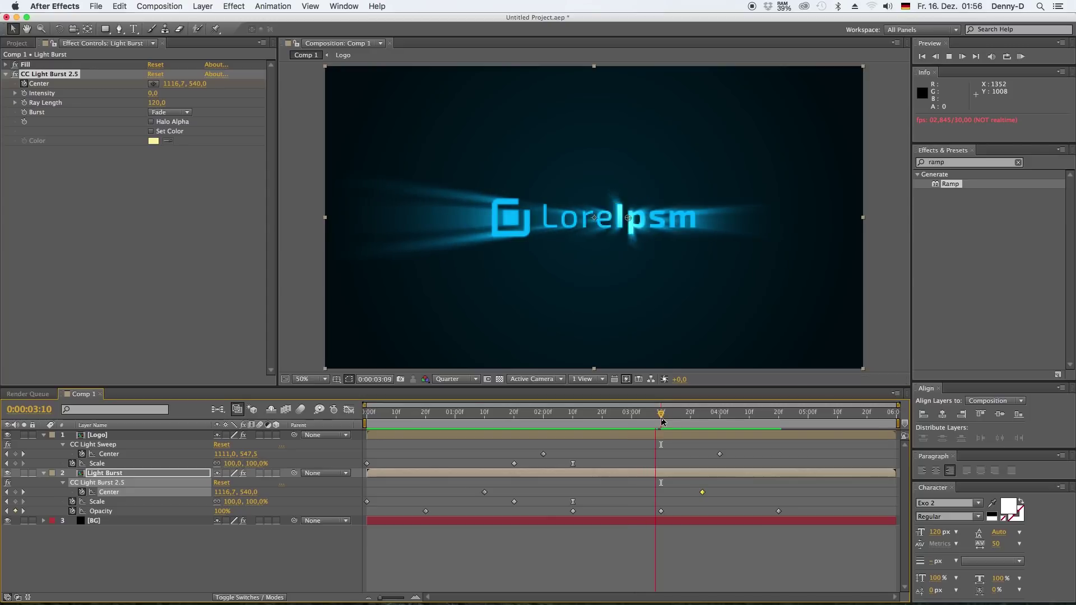
Move the 0% Opacity keyframe to 4:00 and preview the new fade-out timing.
drag(661, 419, 719, 415)
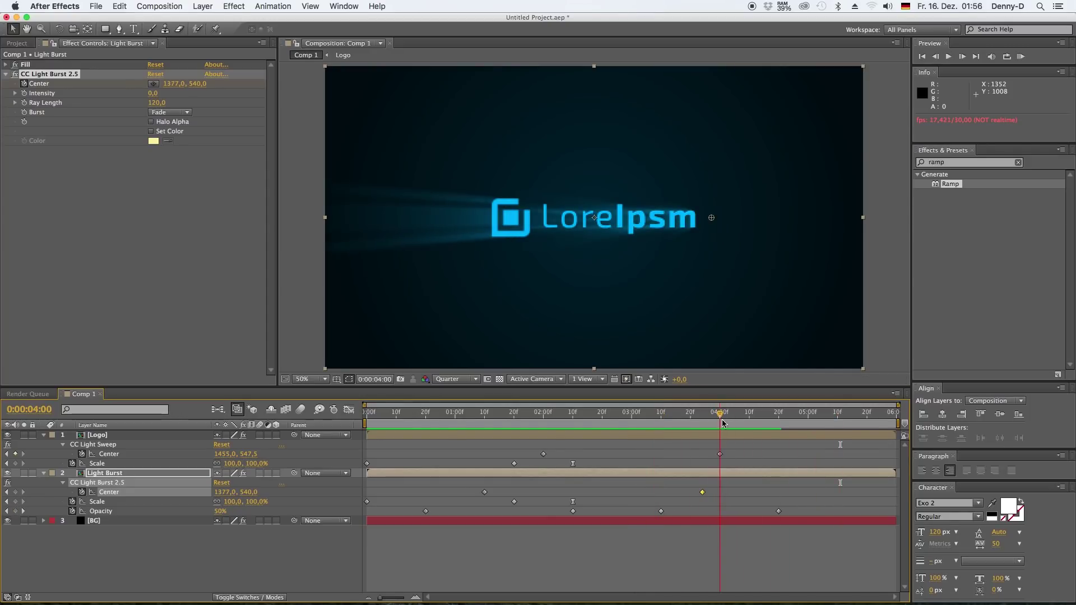
drag(778, 511, 720, 511)
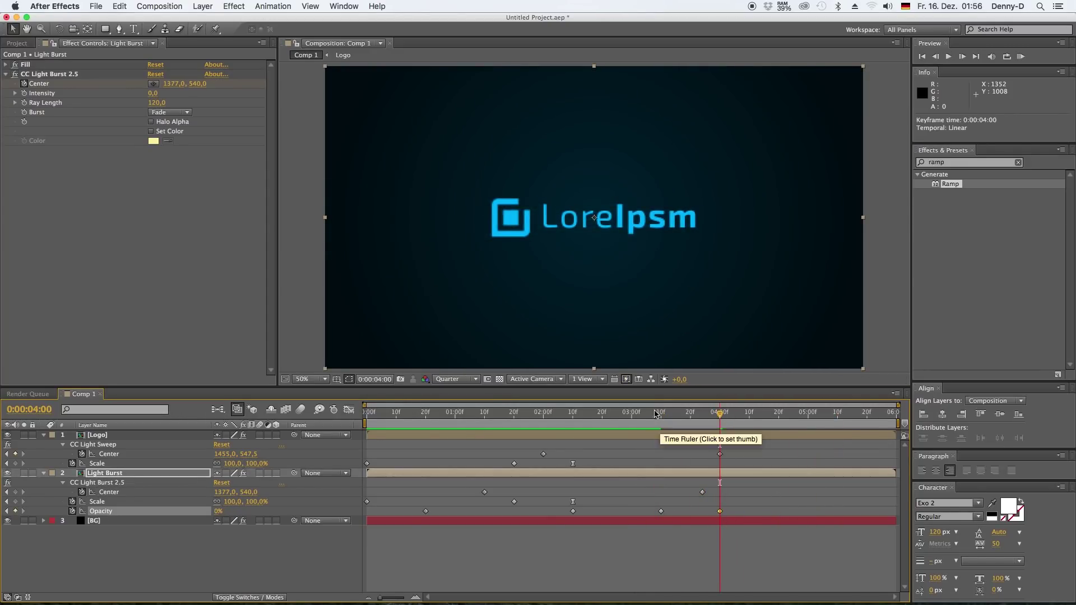
click(655, 414)
key(space)
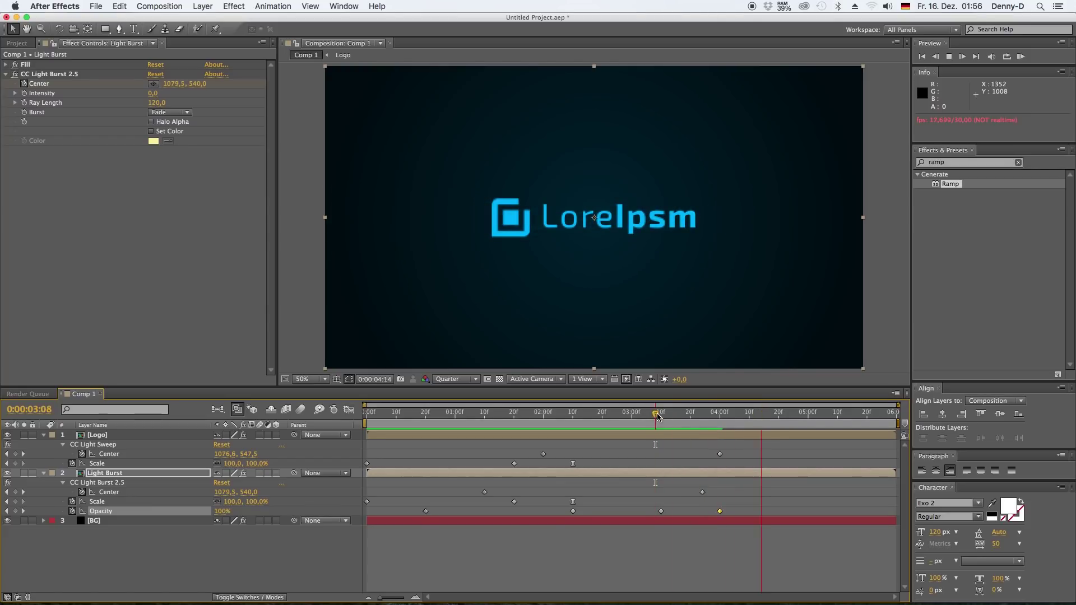
key(space)
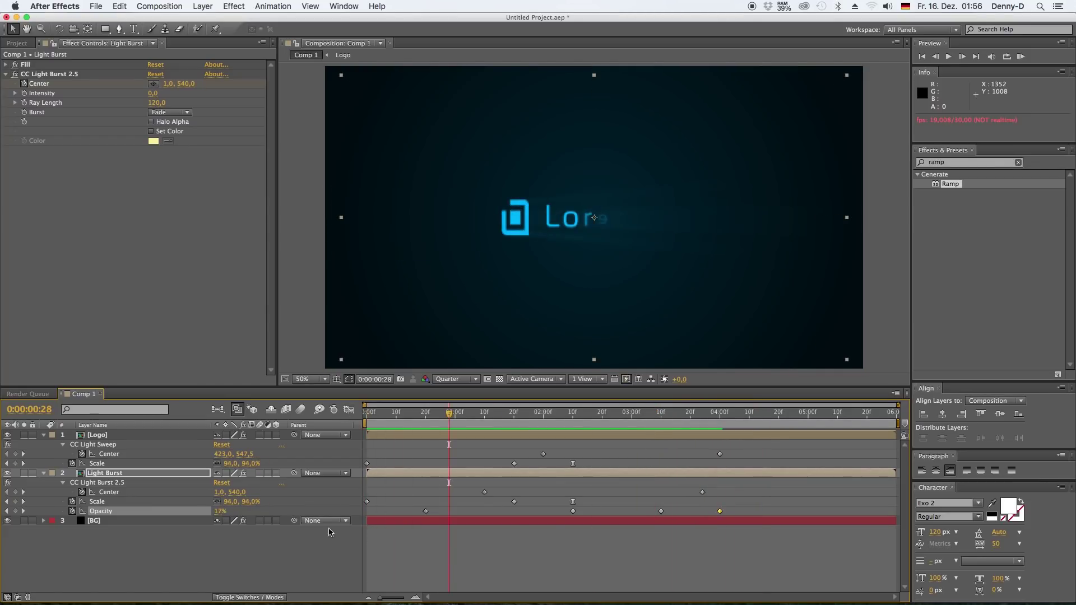
Clear the selection and play the whole animation from the start to review it.
click(330, 532)
drag(375, 414, 345, 416)
key(space)
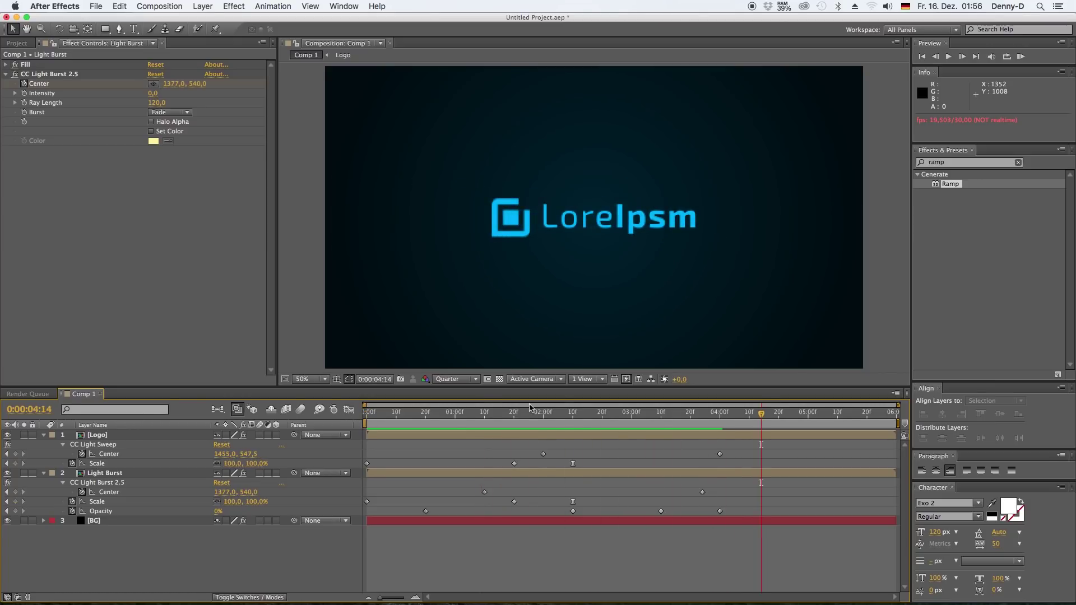
click(564, 414)
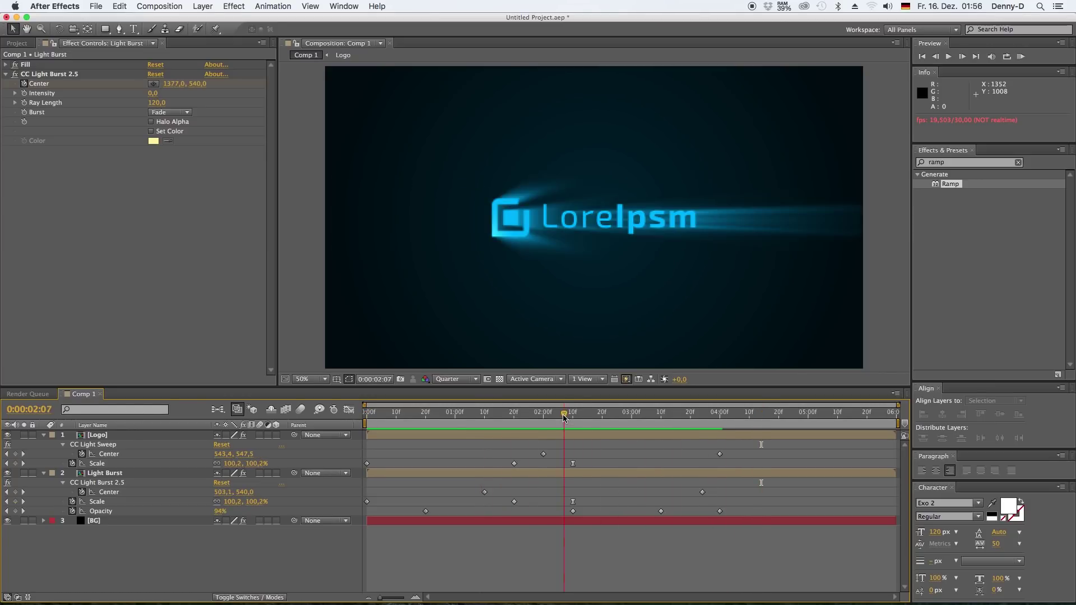
drag(564, 417, 486, 415)
key(space)
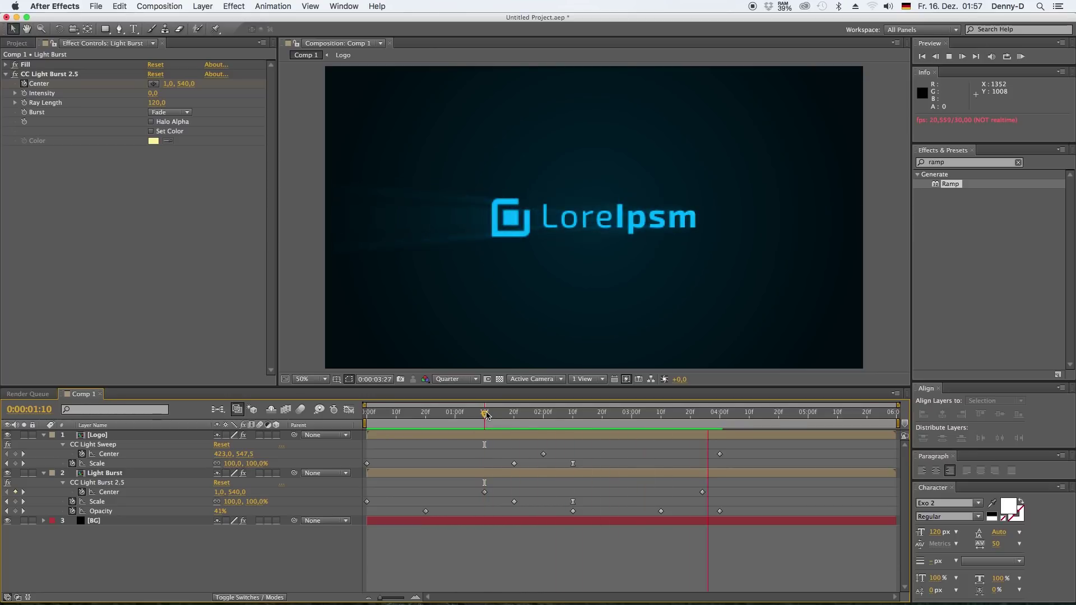
key(space)
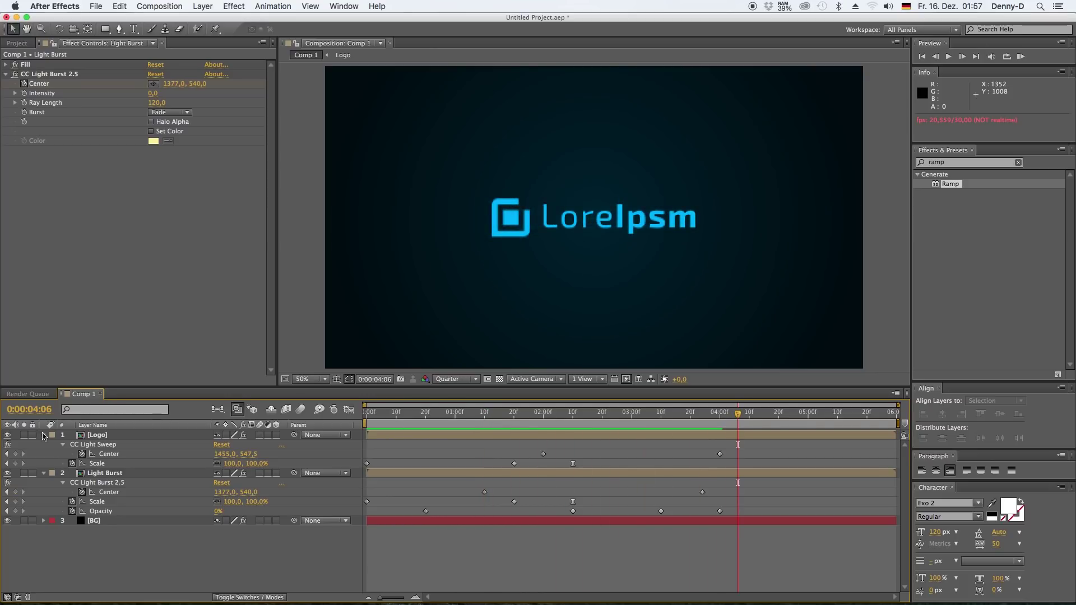
Collapse the Logo and Light Burst layer properties and preview from the first second.
click(44, 436)
click(44, 445)
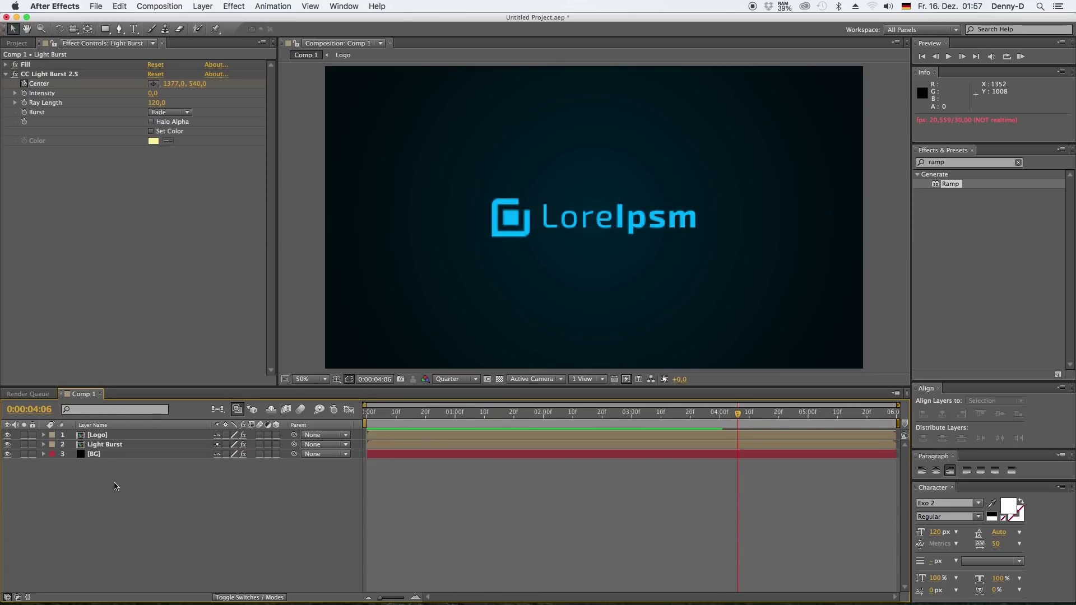
click(468, 424)
key(space)
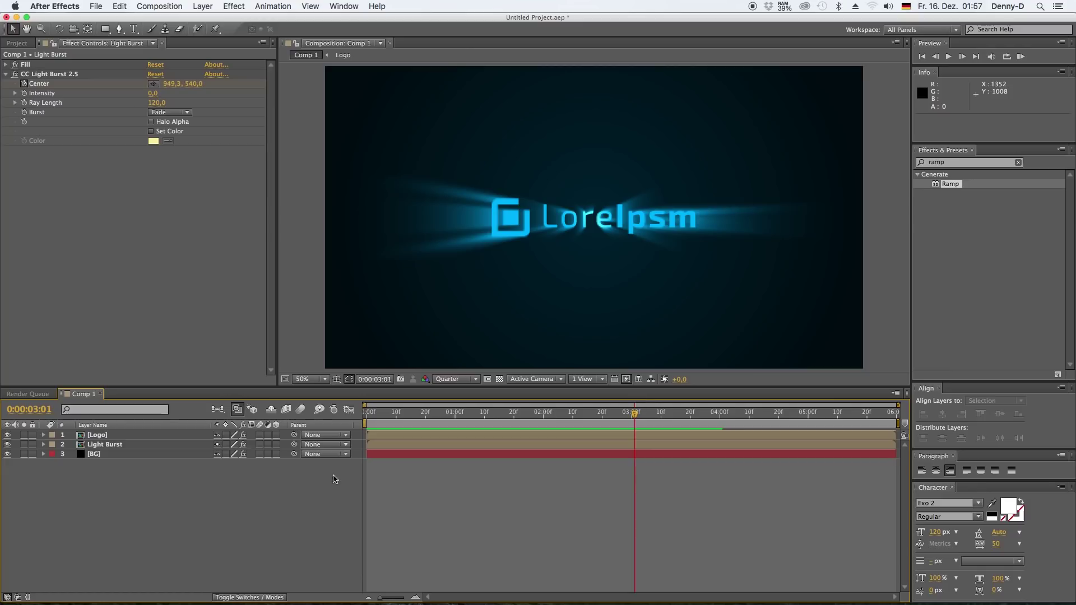
Add a new adjustment layer on top and apply the Glow effect to it.
click(203, 7)
mouse_move(235, 21)
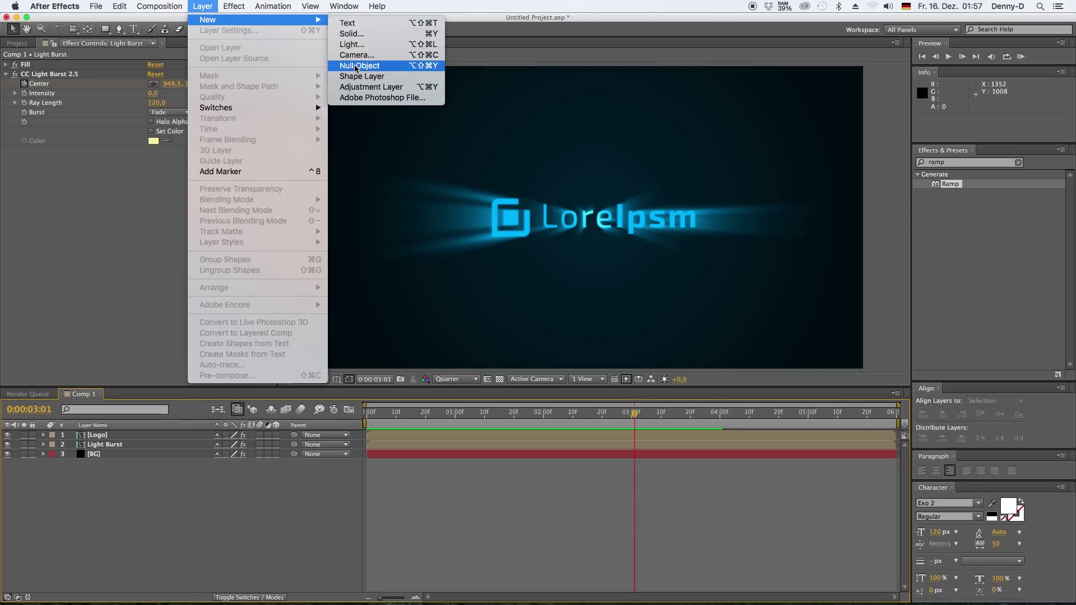
click(361, 86)
click(941, 162)
text(glow)
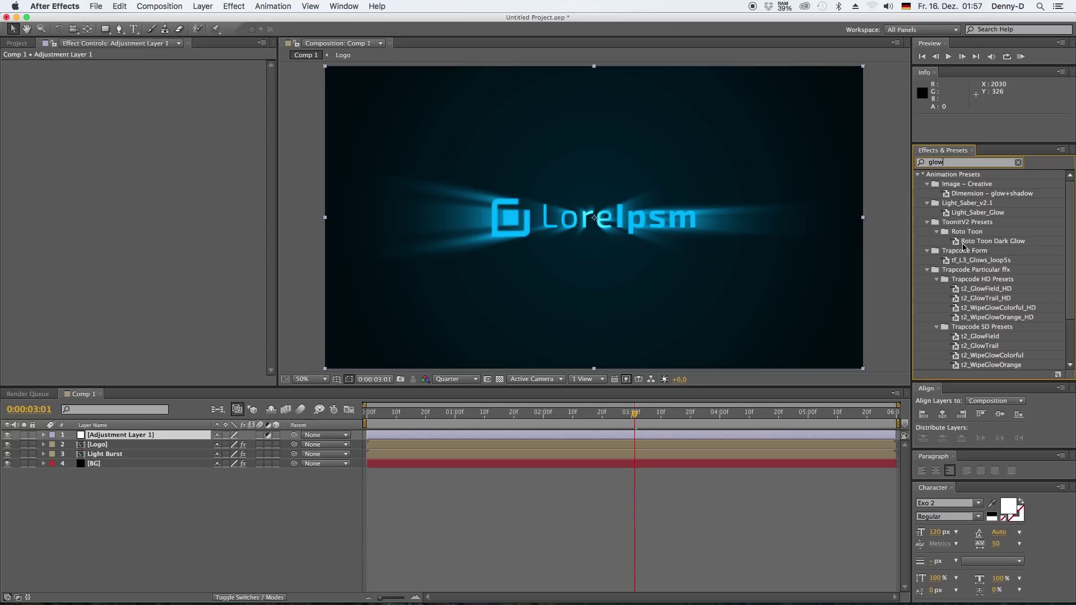
scroll(963, 247, down, 5)
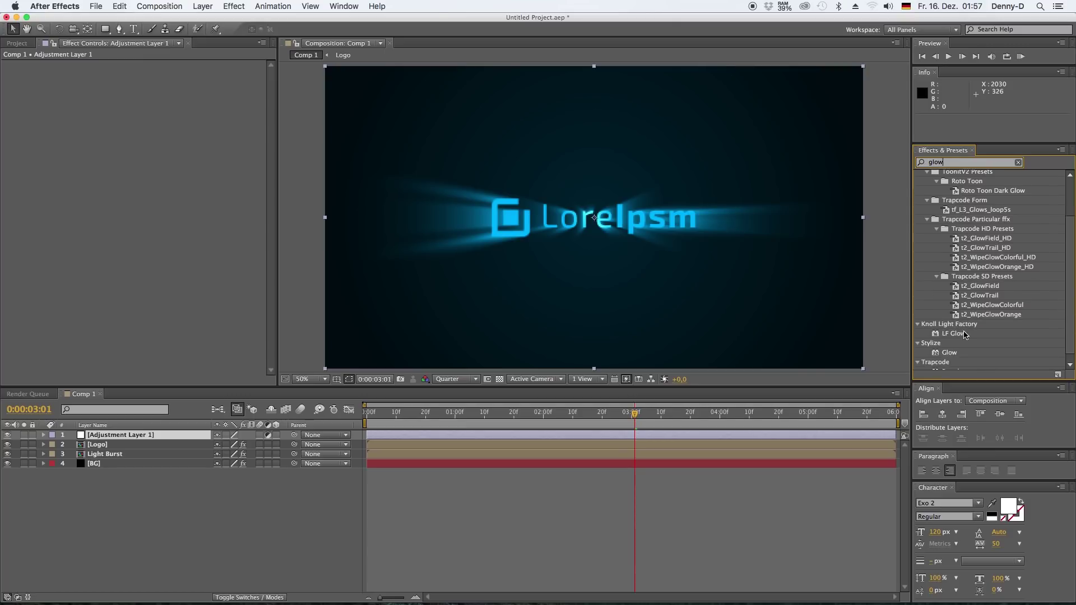
drag(948, 346, 119, 436)
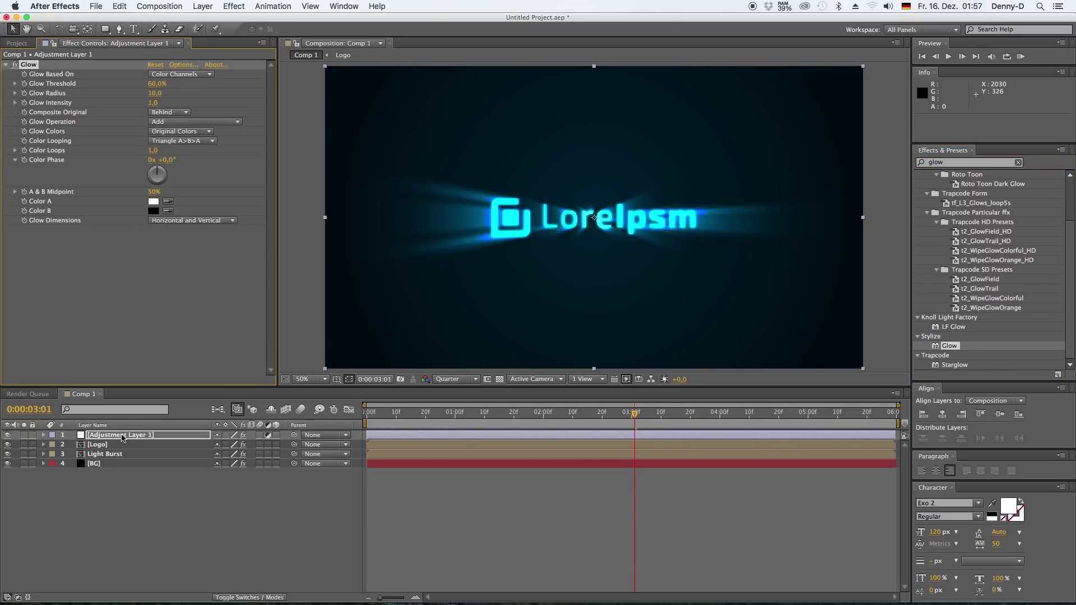
Set Glow Radius 200, Threshold 65,5% and Intensity 0,7, then preview from the start.
drag(155, 98, 296, 95)
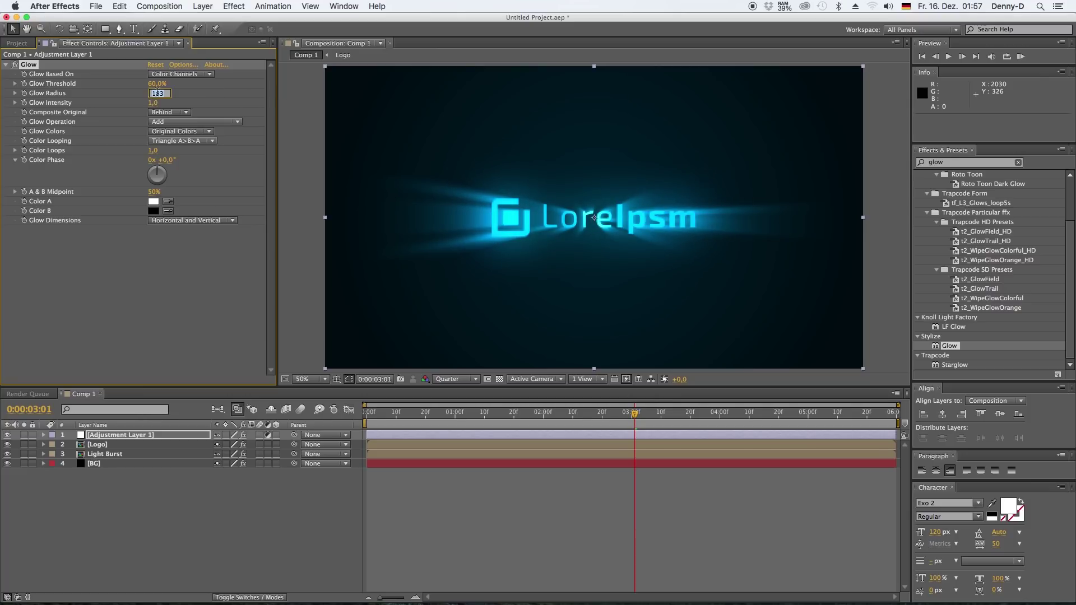
key(Return)
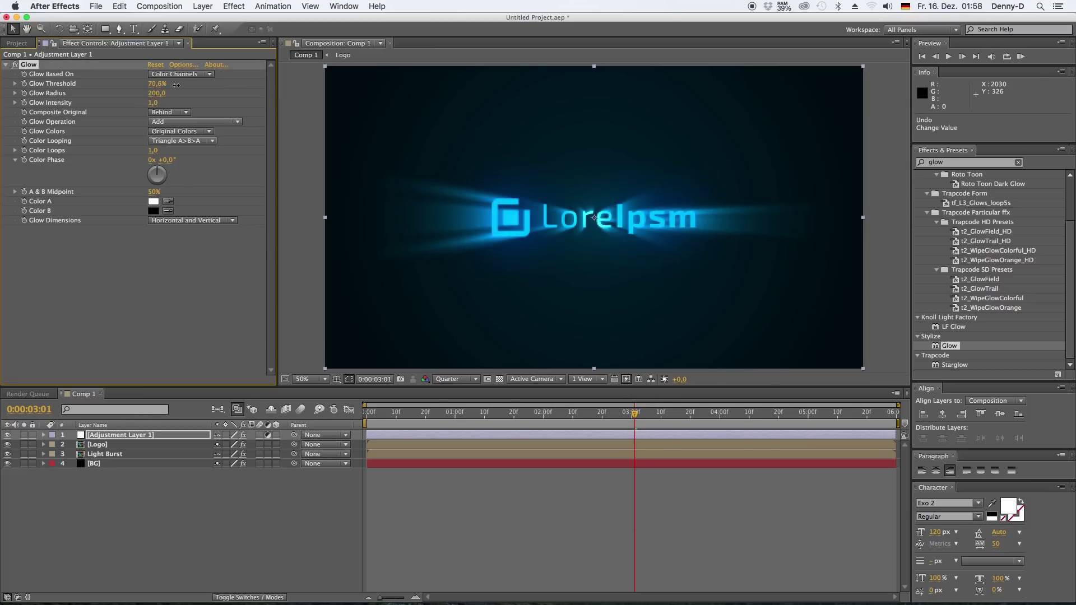
drag(156, 84, 168, 85)
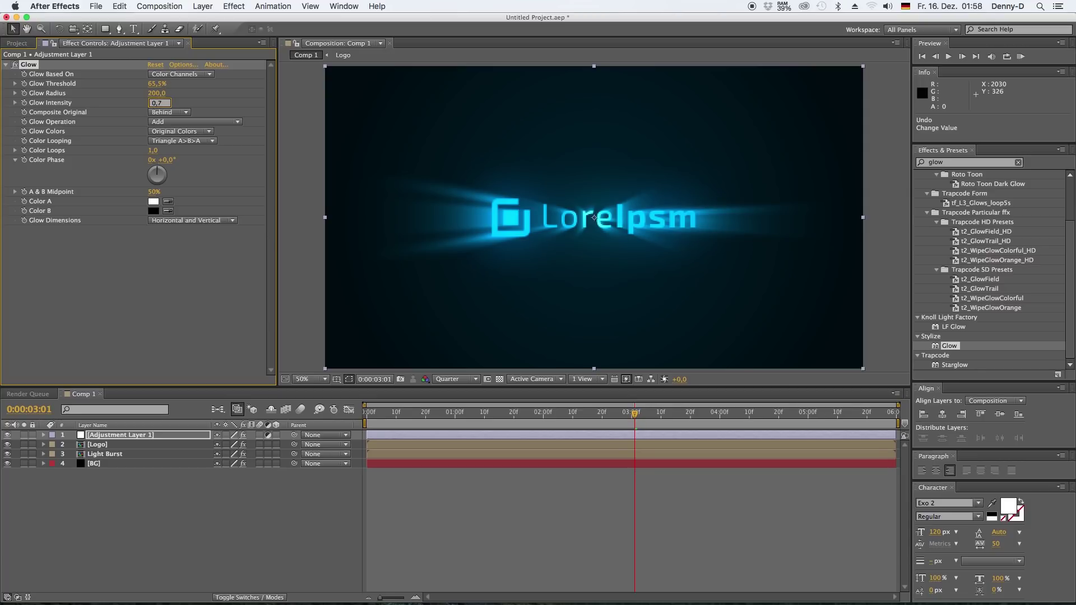
click(151, 260)
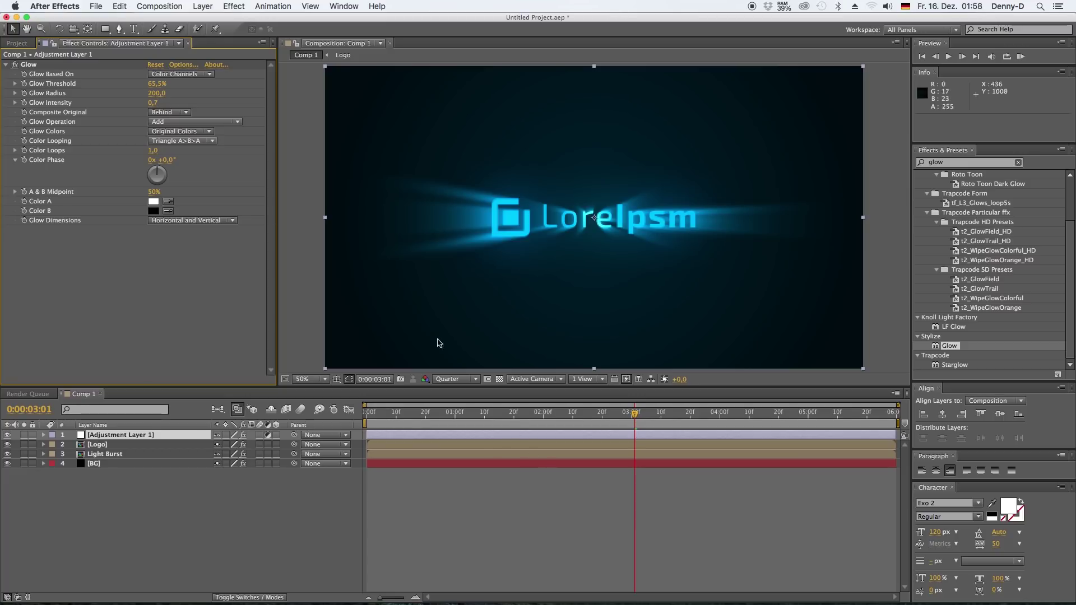
click(5, 64)
key(KP_0)
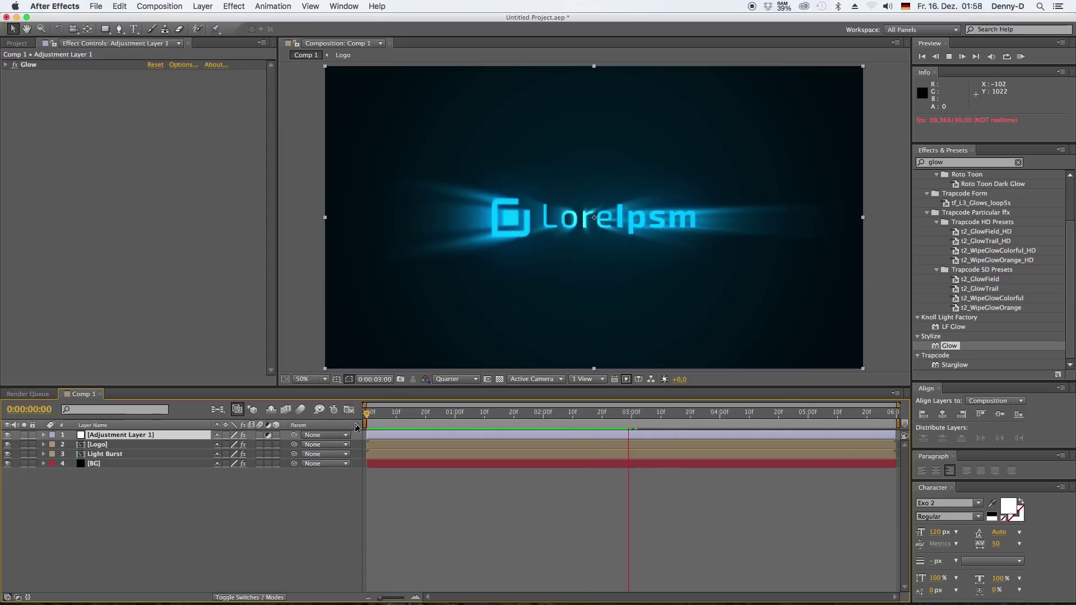
Keyframe Adjustment Layer 1's Opacity from 100% at 4:00 down to 0% at 5:00.
key(space)
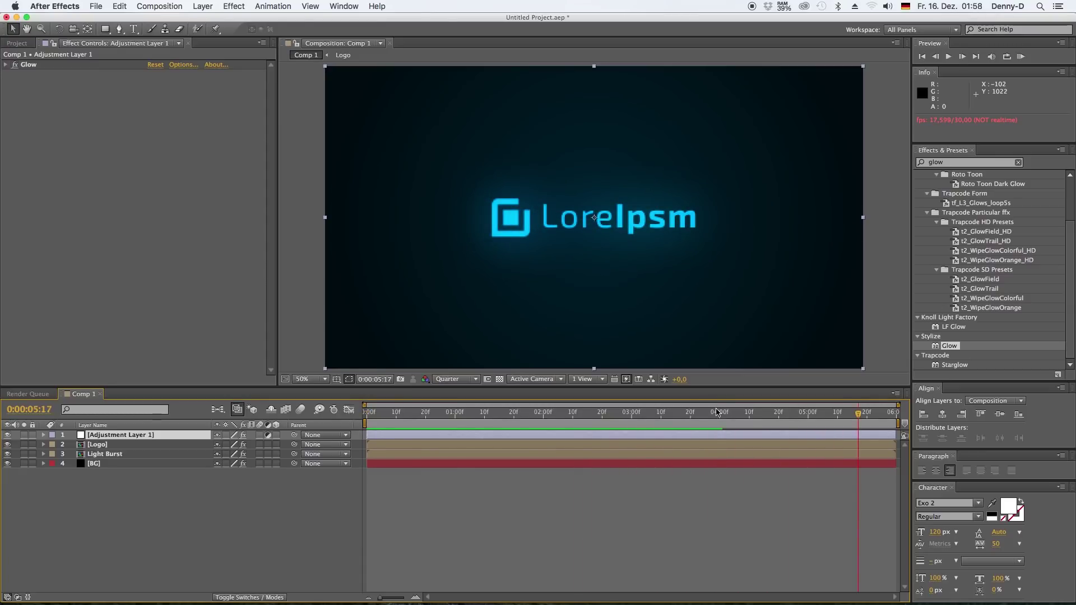
click(723, 437)
mouse_move(717, 412)
mouse_down()
mouse_move(679, 414)
mouse_move(719, 415)
mouse_up()
key(t)
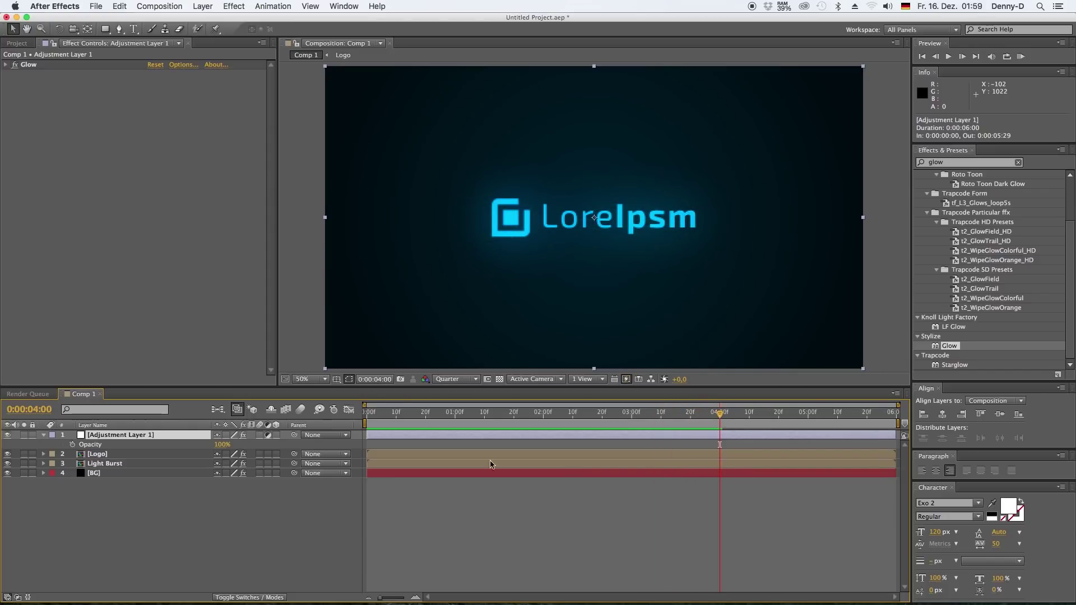
click(71, 444)
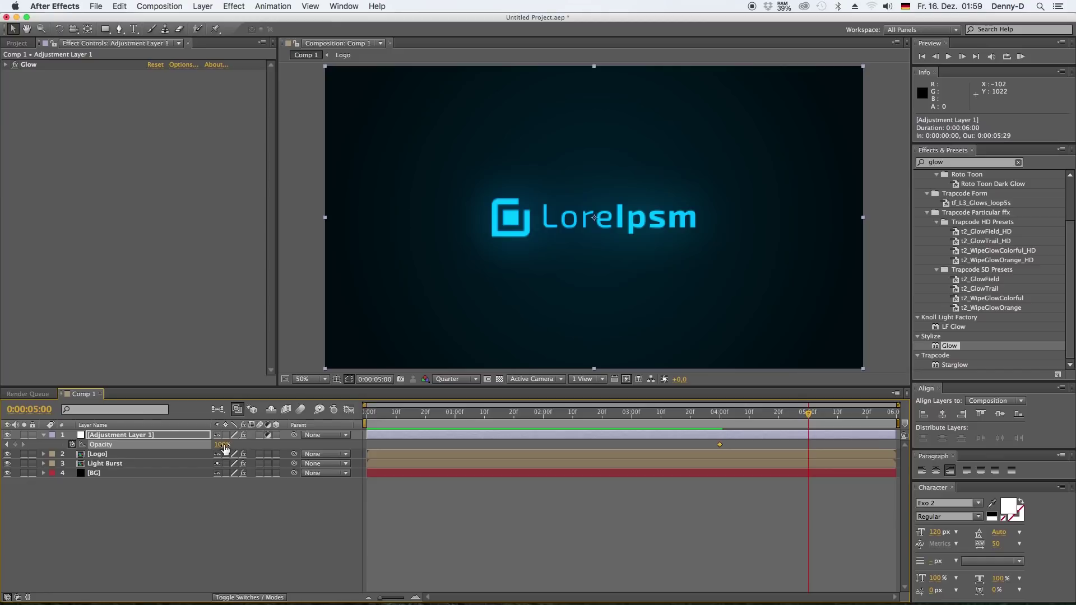
drag(224, 448, 190, 448)
click(707, 417)
key(space)
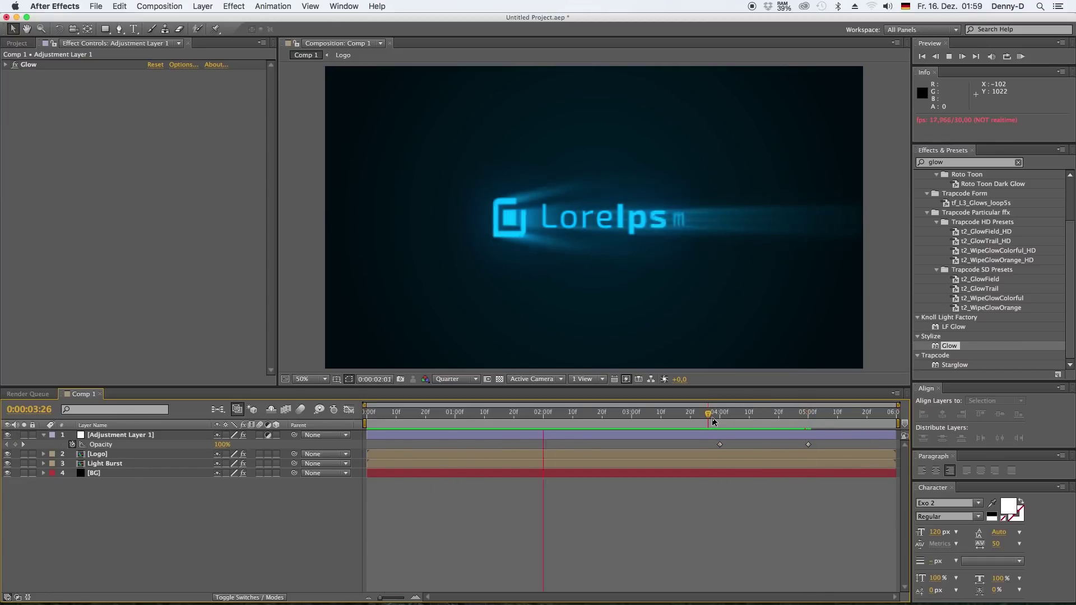
Add glow Opacity keyframes of 100% at 1:00 and 0% at 0:00.
click(455, 414)
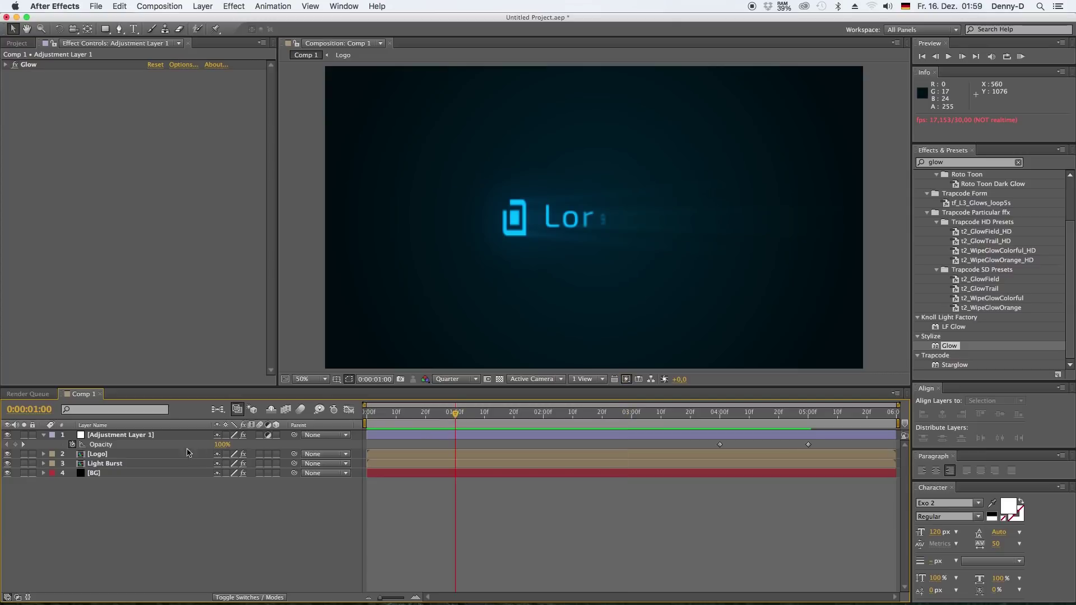
click(20, 444)
key(Home)
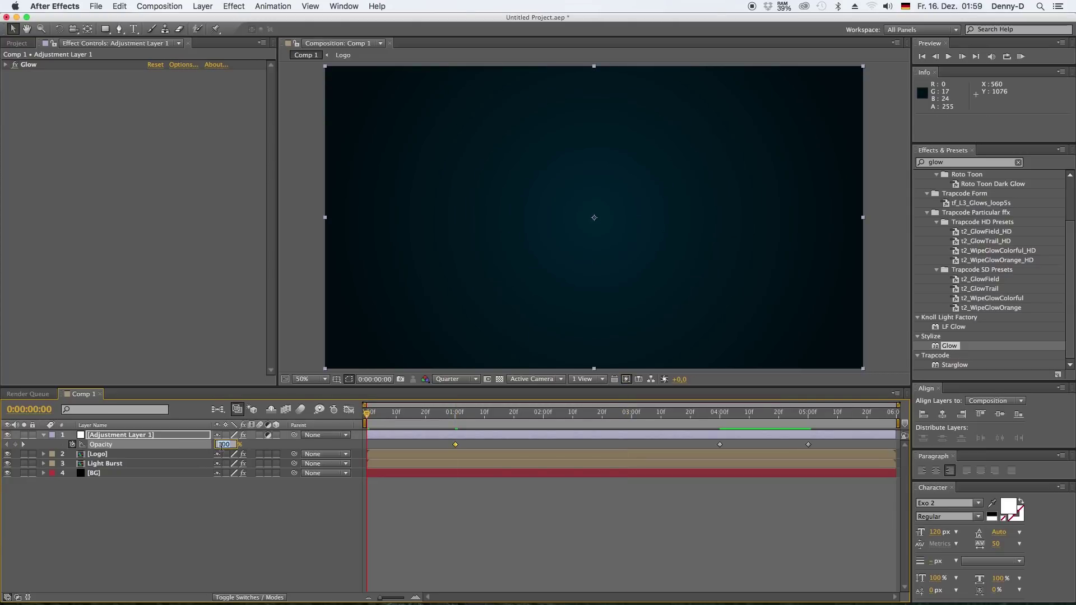
click(245, 510)
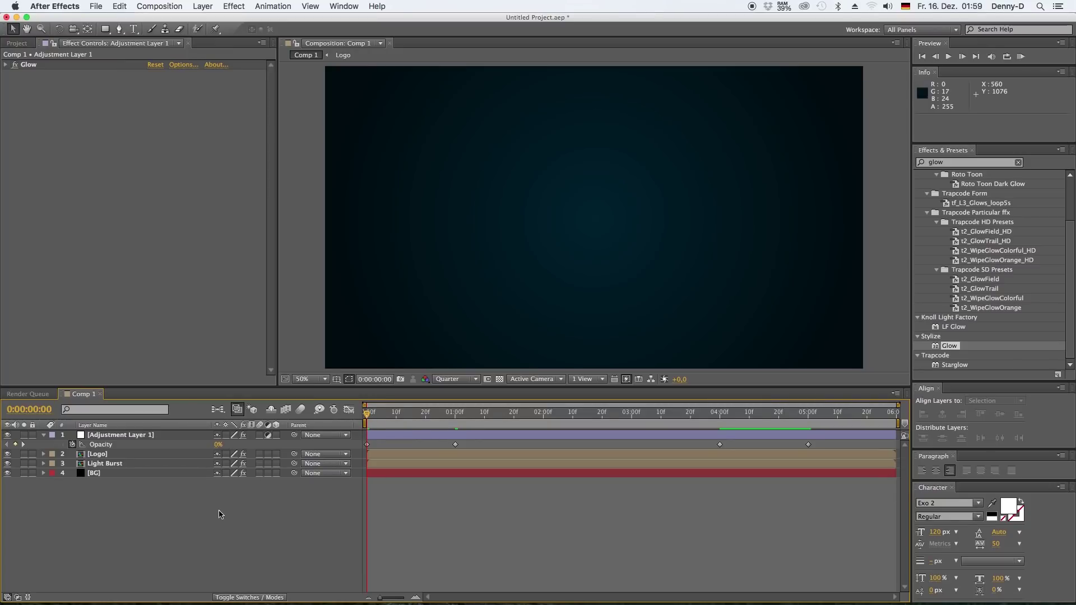
Create a black solid and move Black Solid 1 to the bottom of the layer stack.
right_click(152, 503)
click(415, 521)
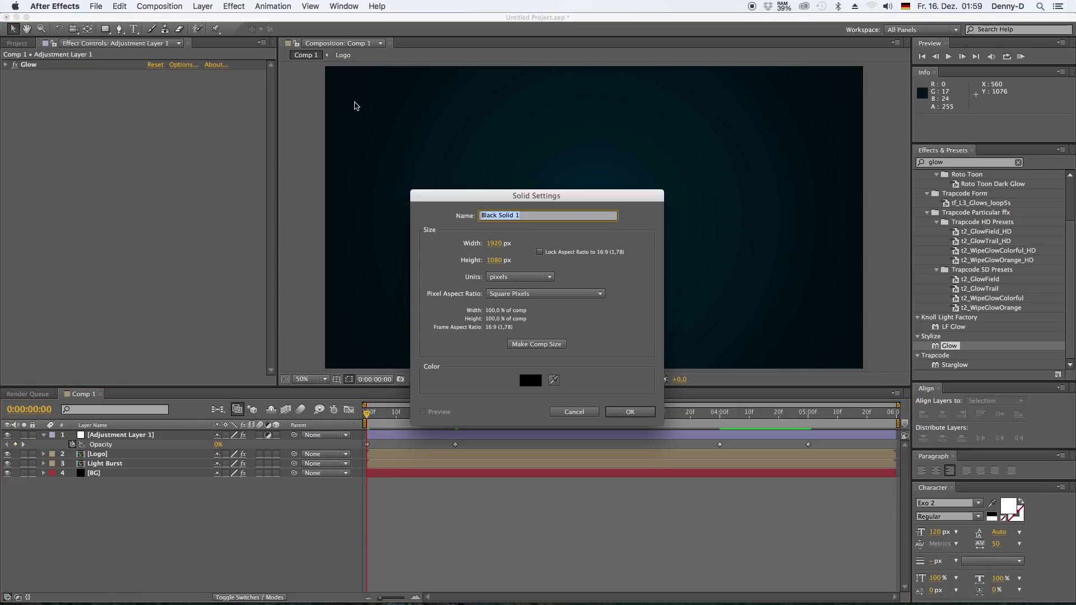
click(625, 410)
drag(84, 436, 88, 500)
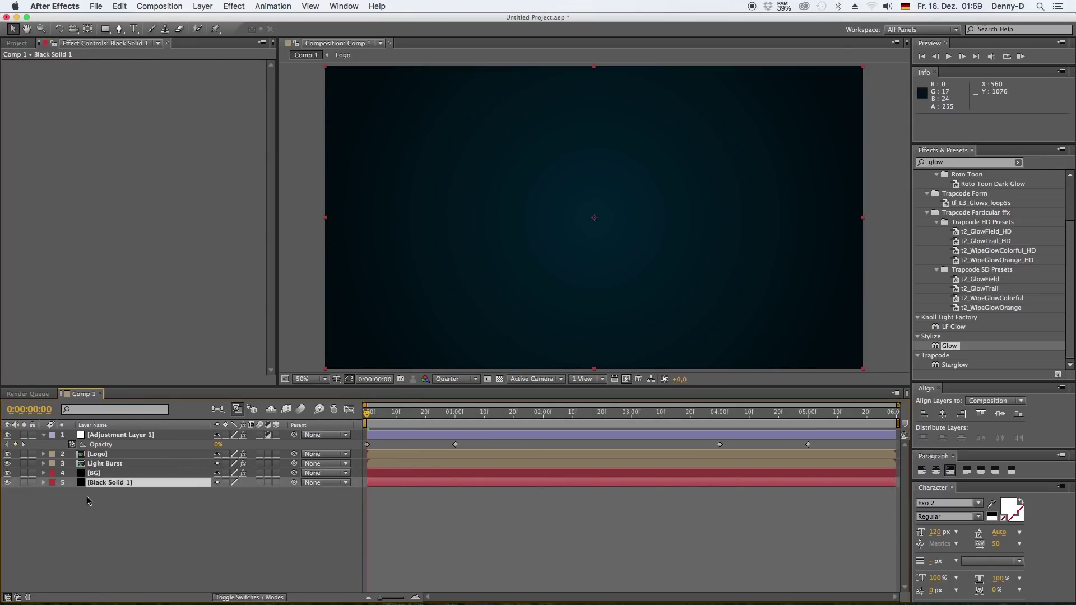
Keyframe BG's Opacity at 100% at 1:00 and 0% at 0:00.
click(96, 475)
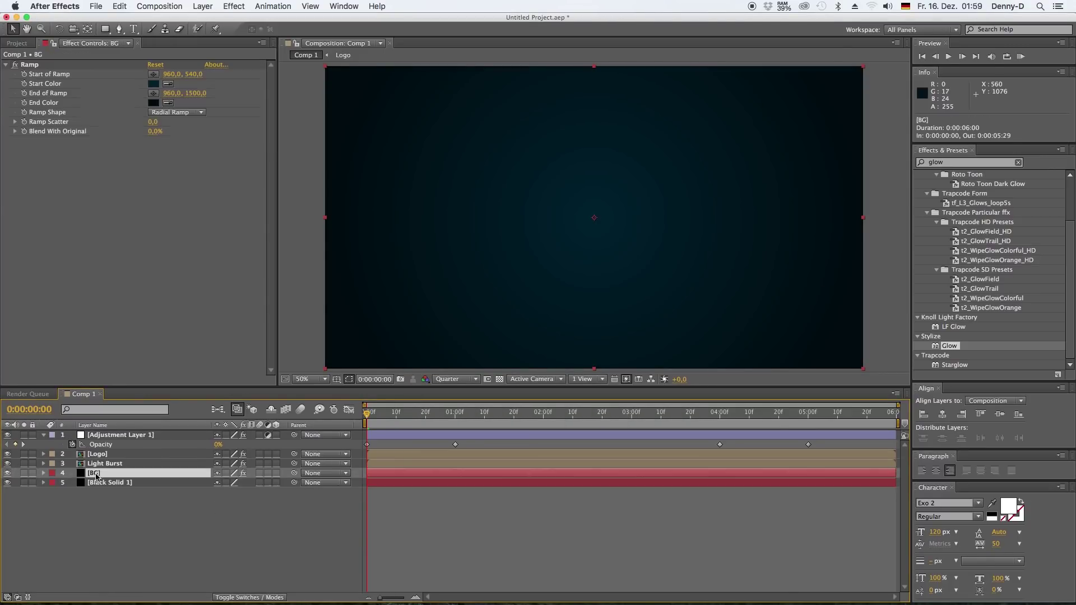
click(455, 416)
key(t)
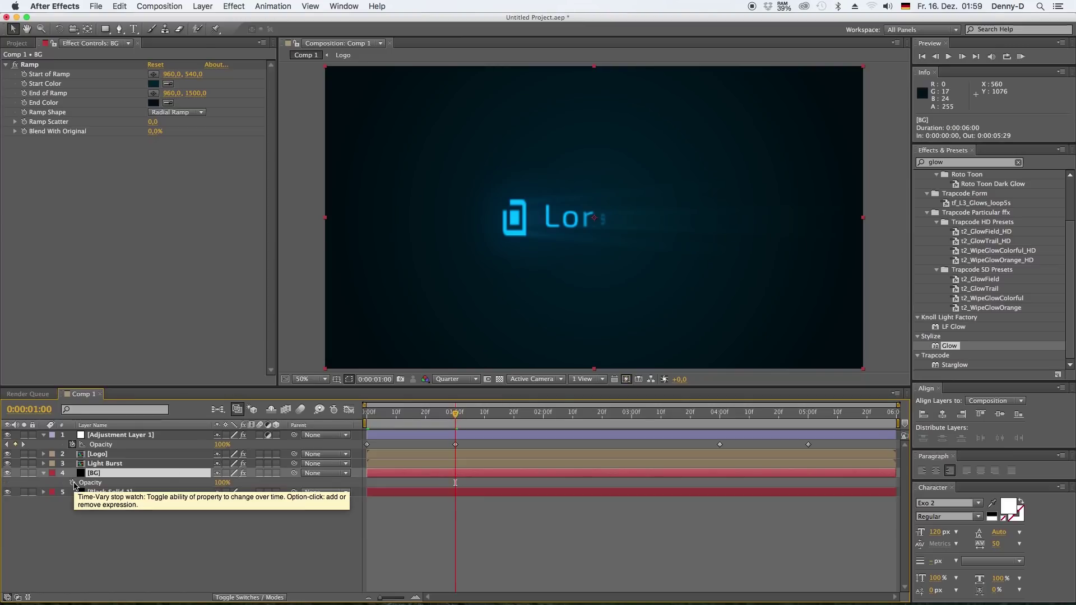
click(72, 482)
click(367, 416)
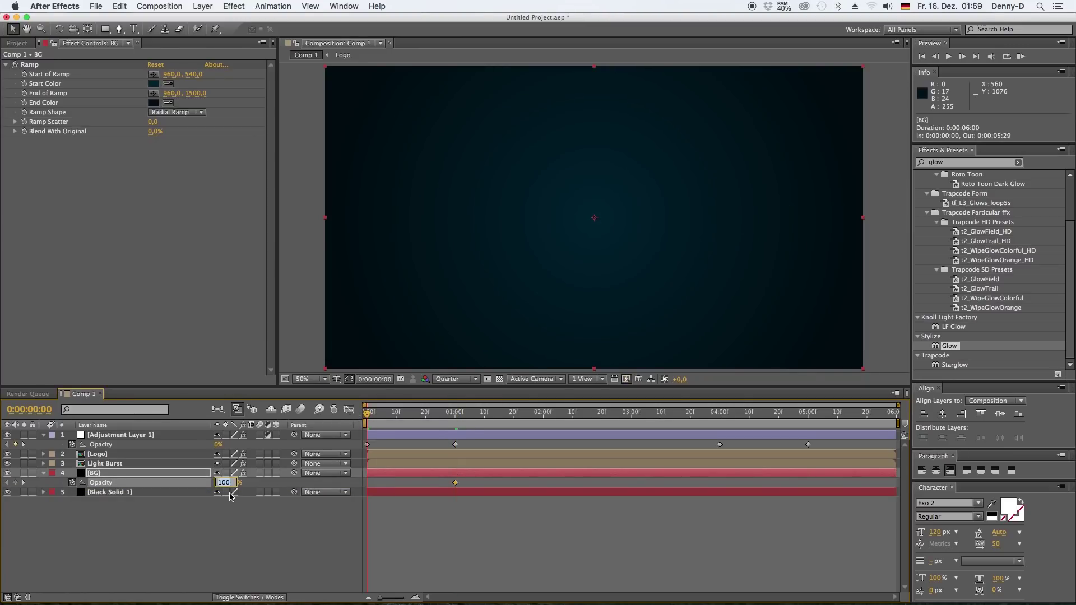
text(0)
key(Return)
Add a BG Opacity keyframe at 4:00 and 0% at 5:00, then preview the fade.
click(719, 417)
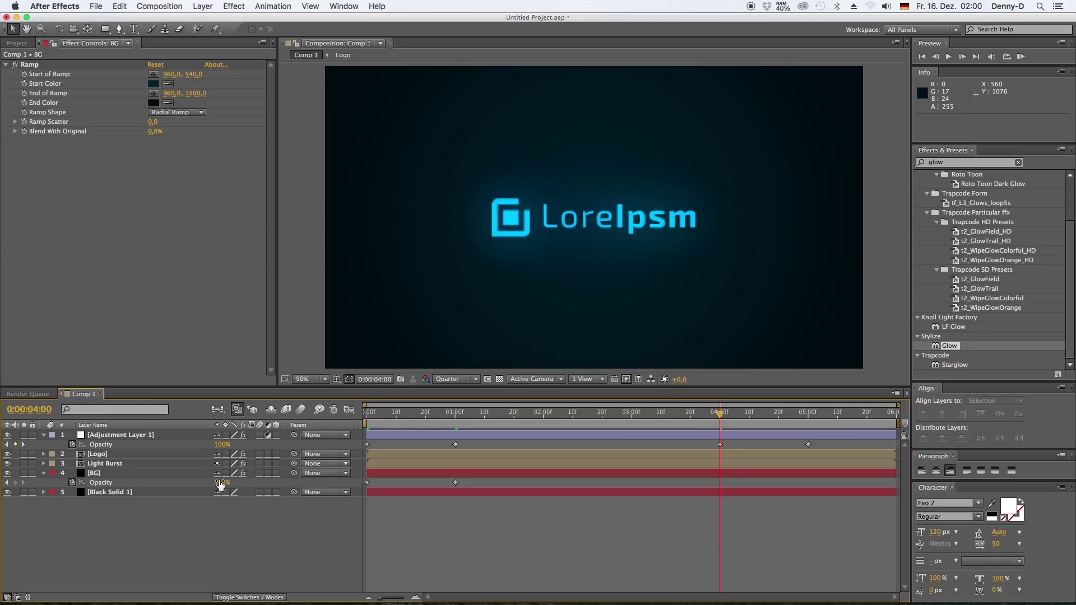
click(15, 482)
click(805, 415)
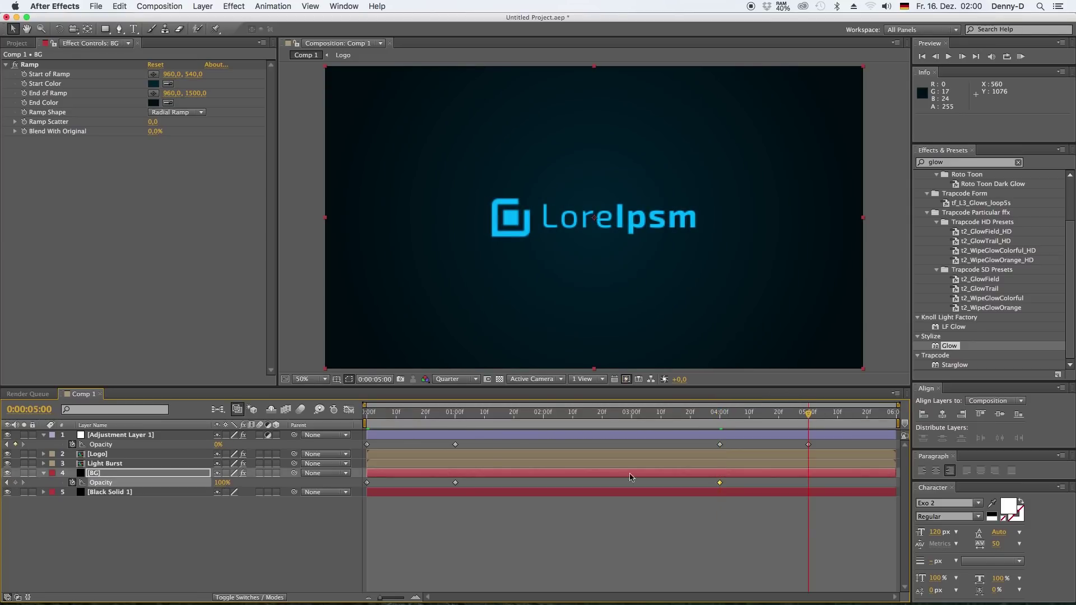
click(224, 483)
text(0)
key(Return)
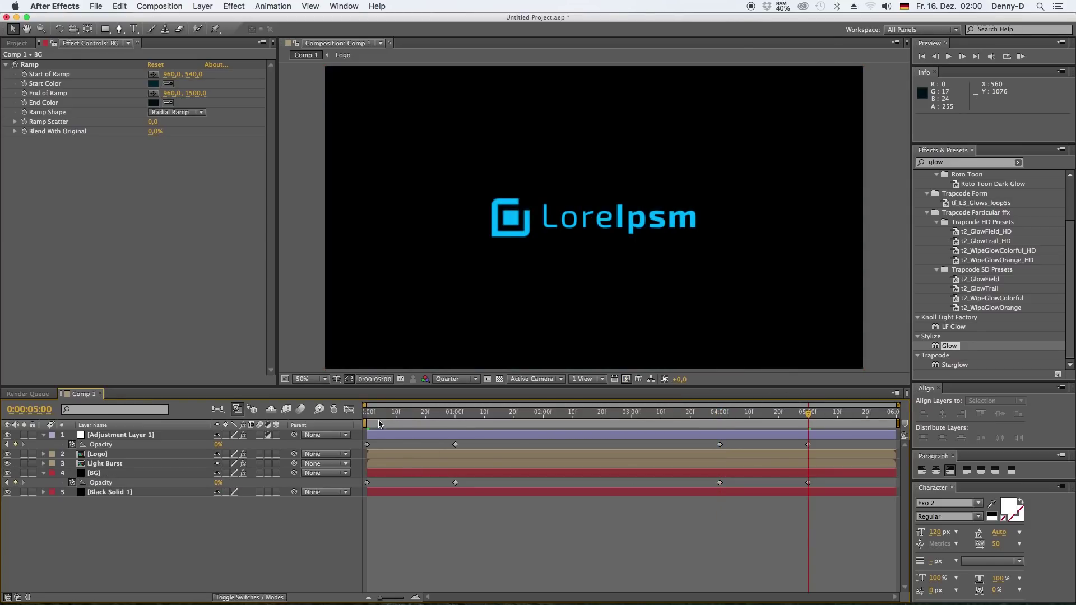
key(Home)
key(space)
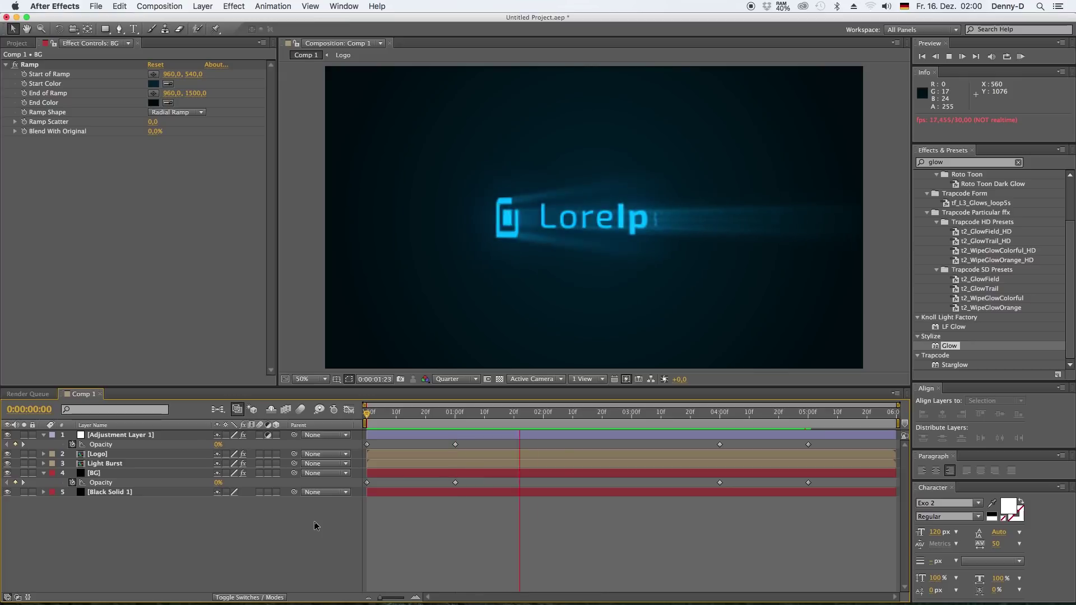
key(space)
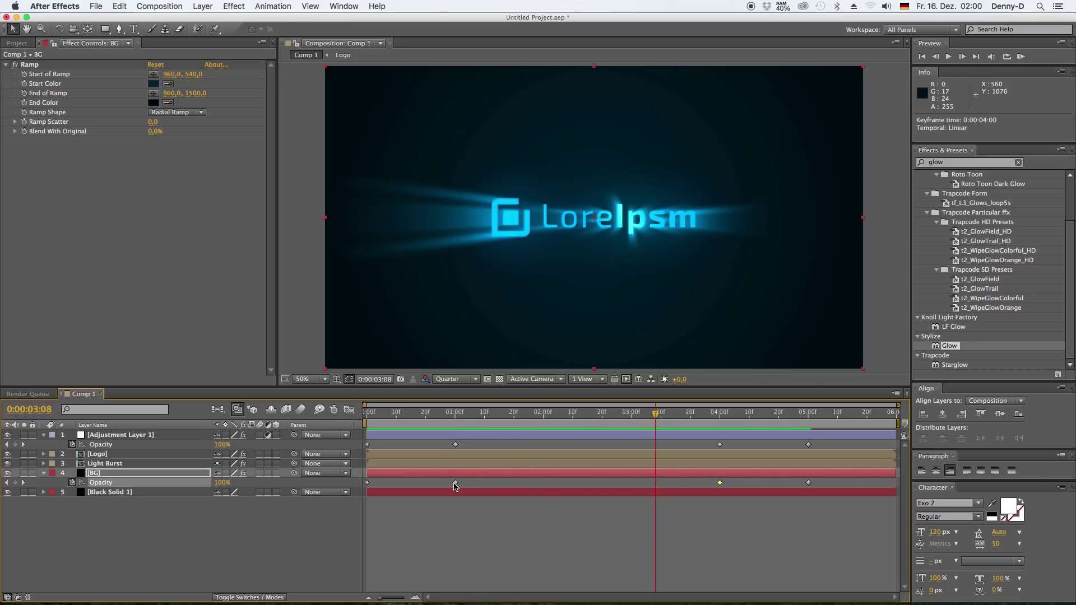
Delete BG's 4:00 keyframe and move the 1:00 keyframe to about 2:15.
key(Delete)
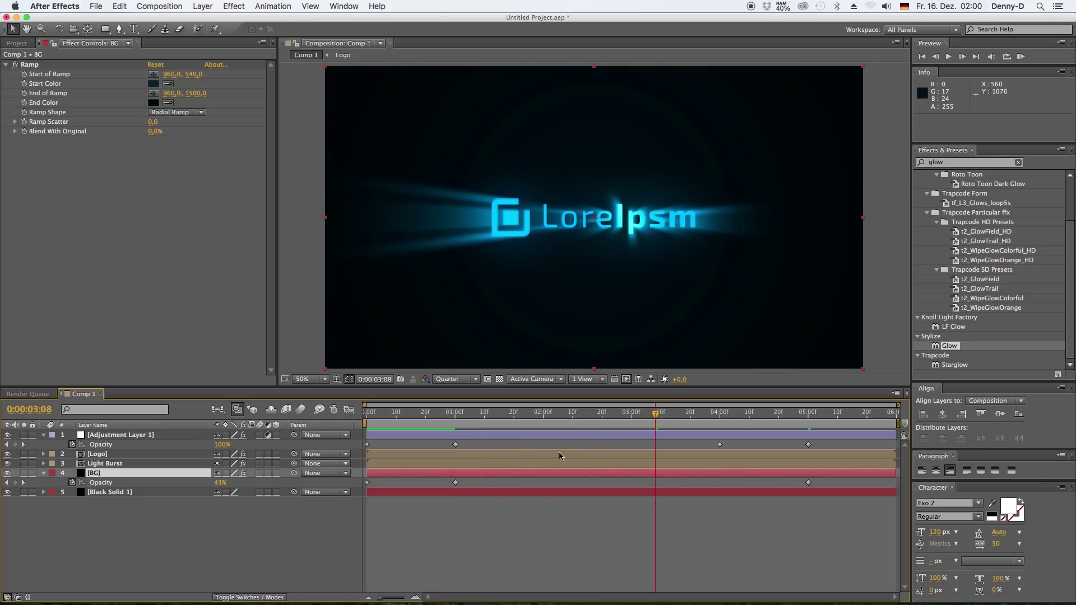
click(590, 415)
drag(456, 485, 588, 485)
key(space)
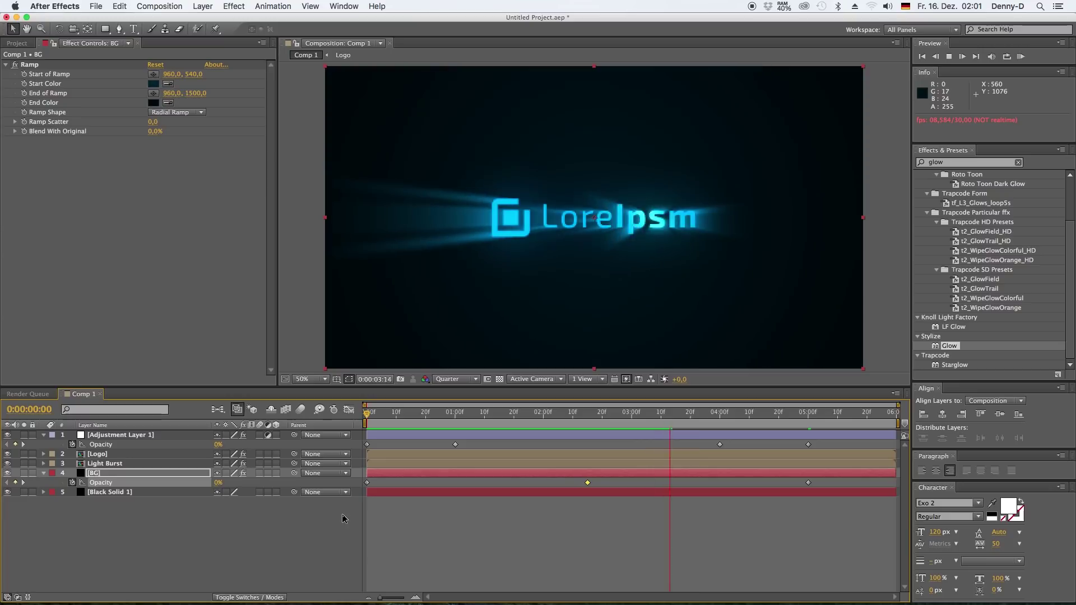
Show Light Burst's keyframes and preview the burst from 2:09.
click(743, 466)
click(743, 467)
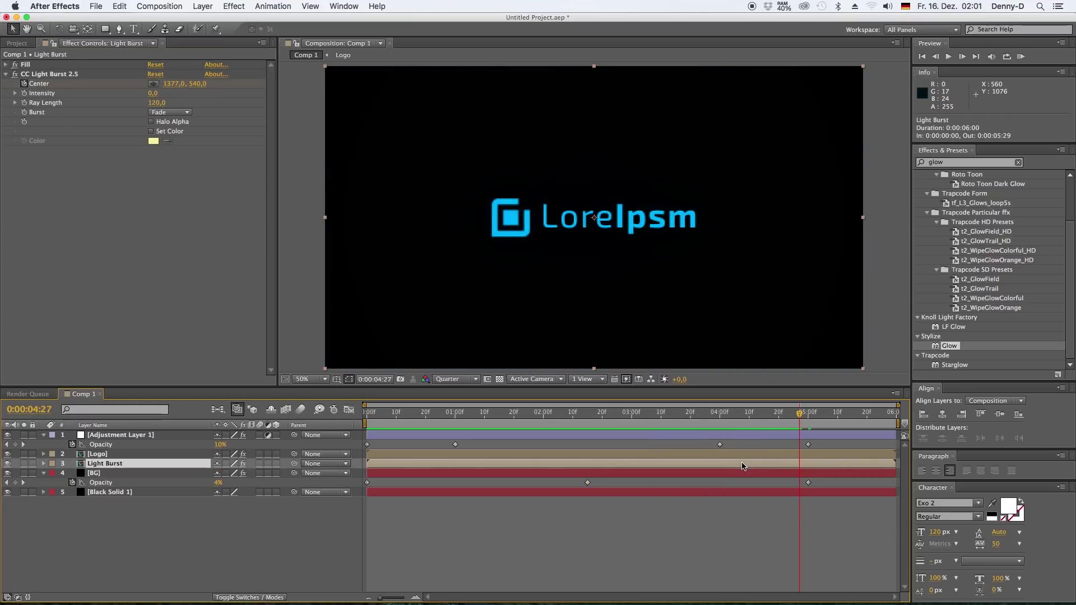
key(u)
mouse_move(666, 415)
mouse_down()
mouse_move(649, 416)
mouse_move(699, 420)
mouse_move(630, 416)
mouse_move(651, 415)
mouse_up()
click(570, 417)
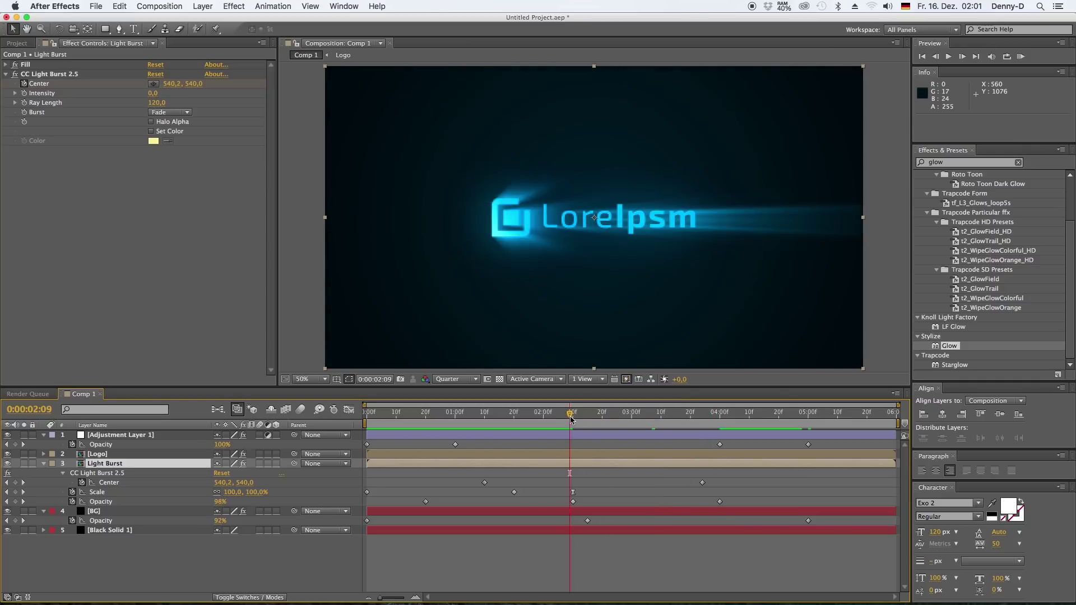
key(space)
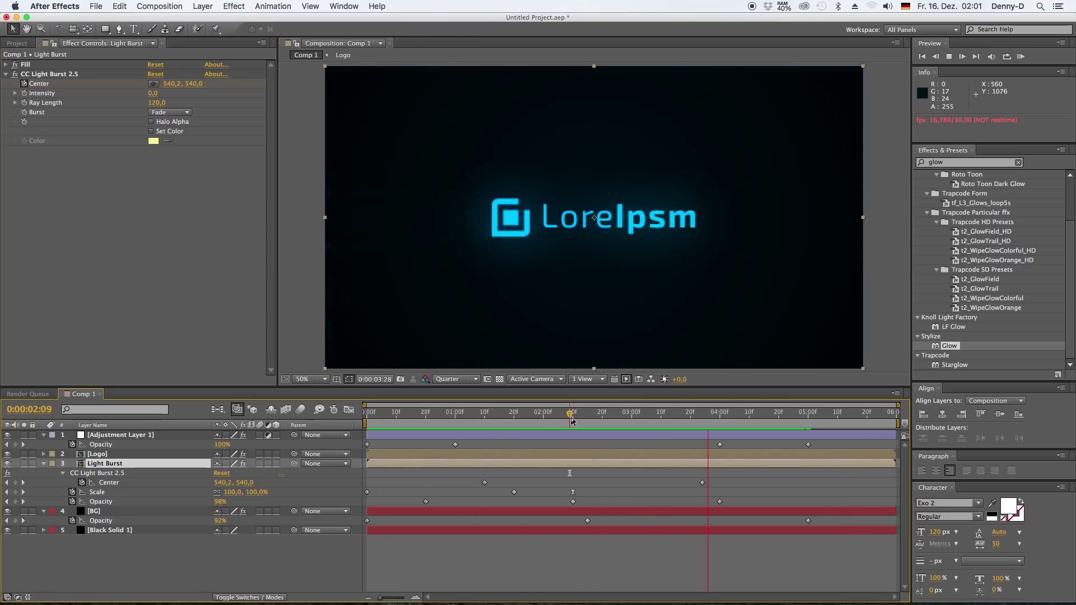
key(space)
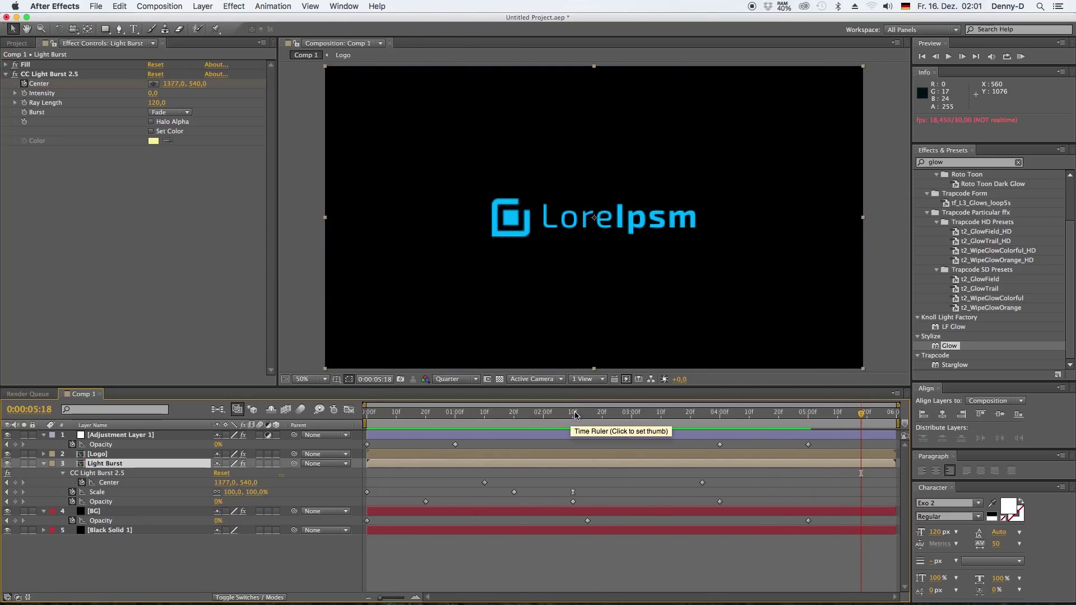
Collapse the Light Burst, BG and Adjustment Layer 1 properties, deselect all, and open the Layer menu.
click(44, 464)
click(45, 473)
click(44, 434)
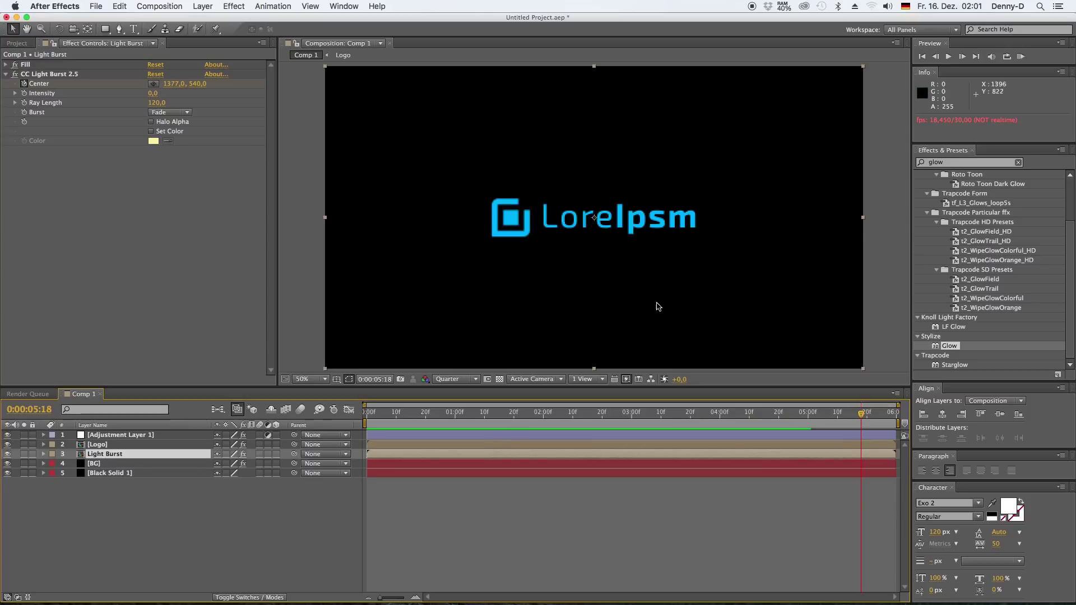
click(351, 96)
click(202, 7)
Create a text layer reading 'Lorem Ipsum dolor sit amet I m the greatest'.
mouse_move(208, 21)
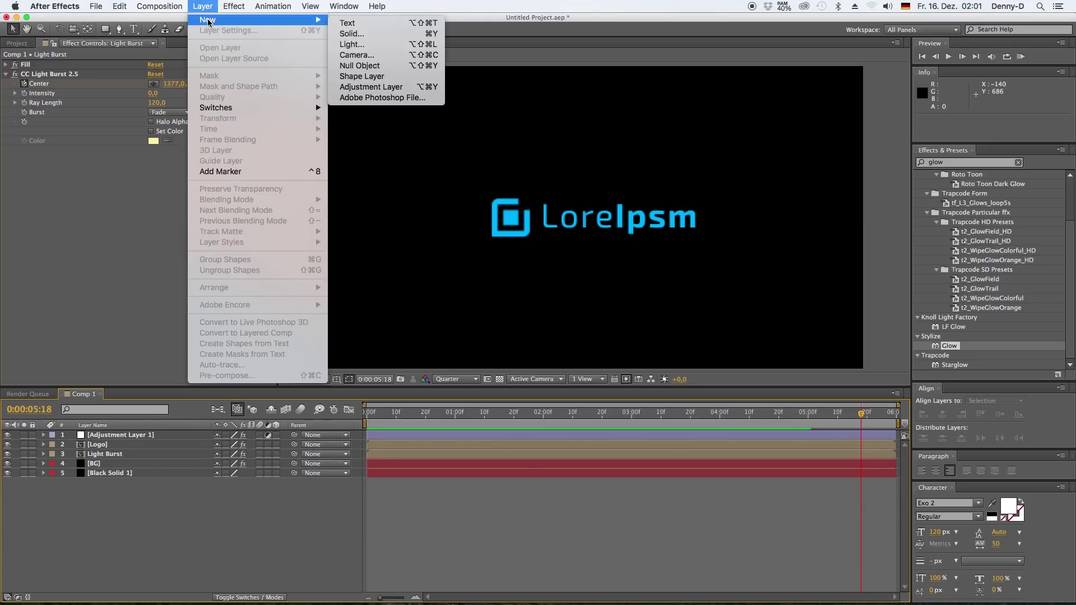
click(364, 24)
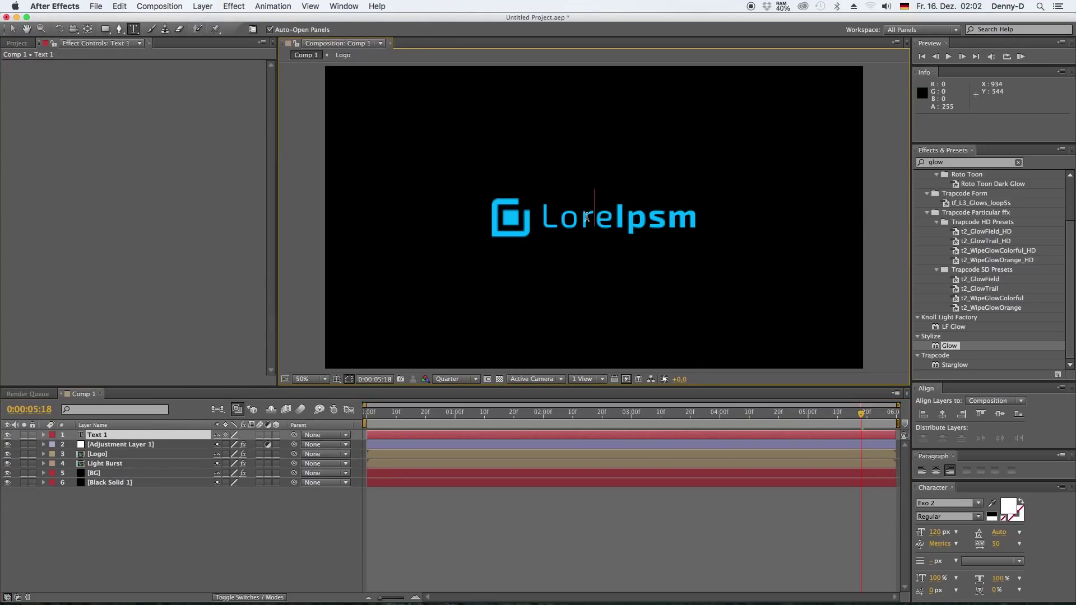
text(Lorem Ipsum)
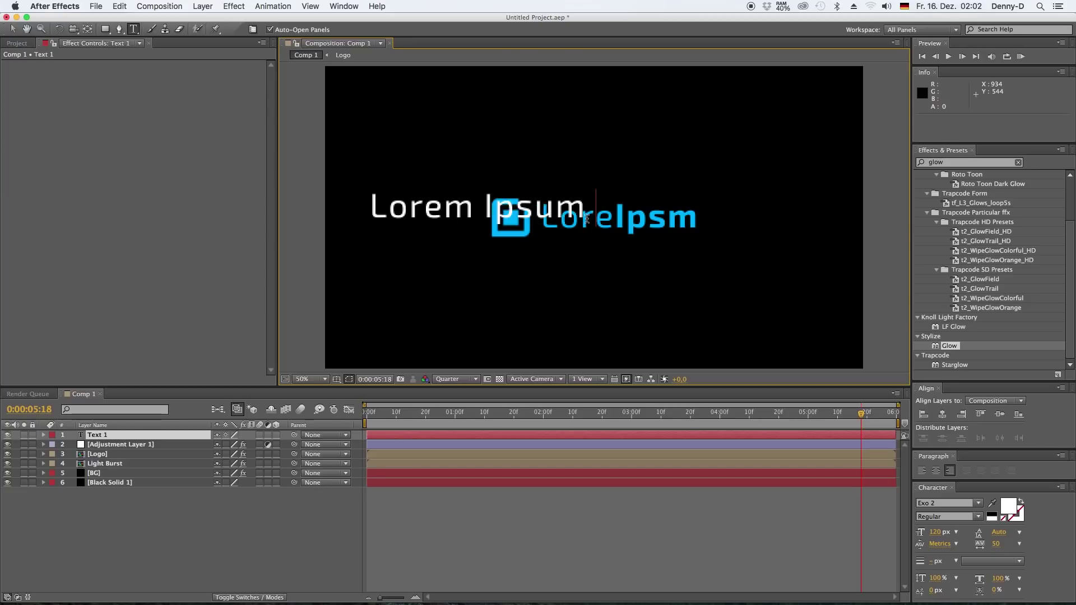
text( dolor sit a)
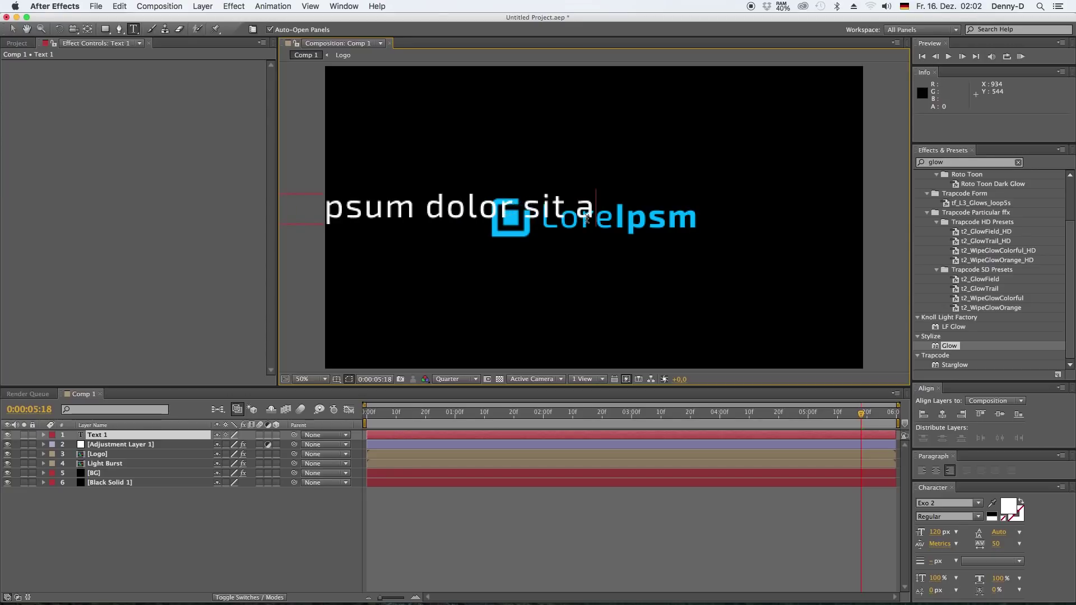
text(met I m the)
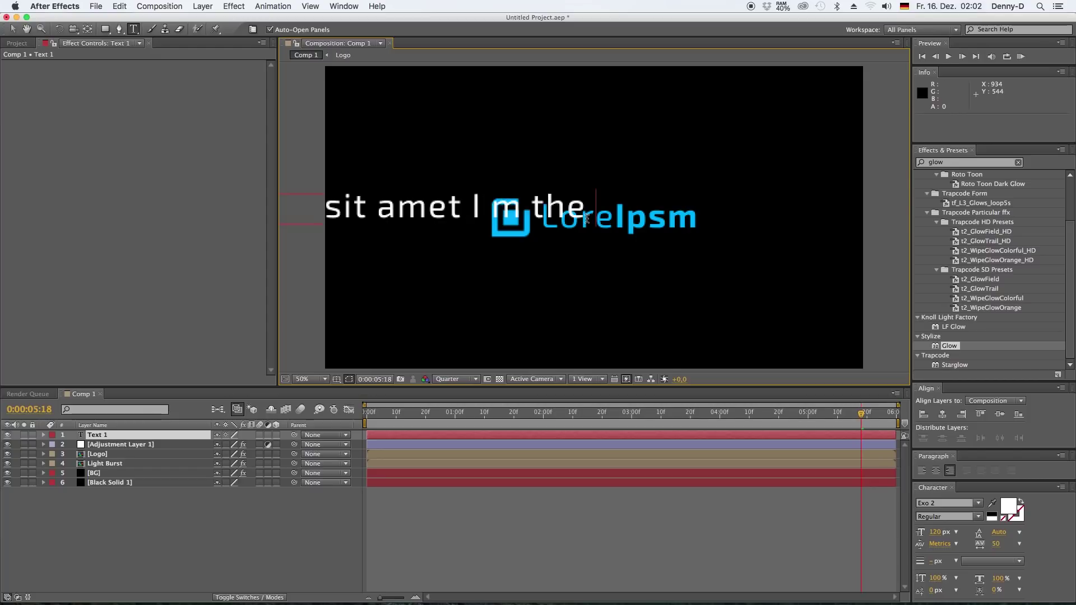
text( greatest)
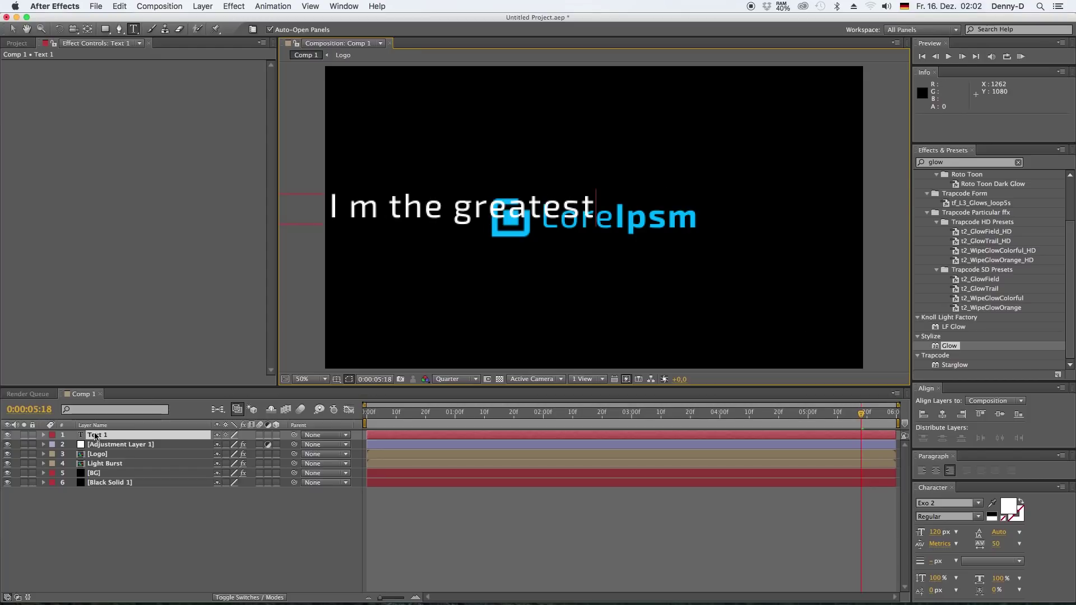
double_click(95, 435)
Set the subtitle to 25 px, place it under the logo, and move it below Adjustment Layer 1.
drag(939, 534, 890, 534)
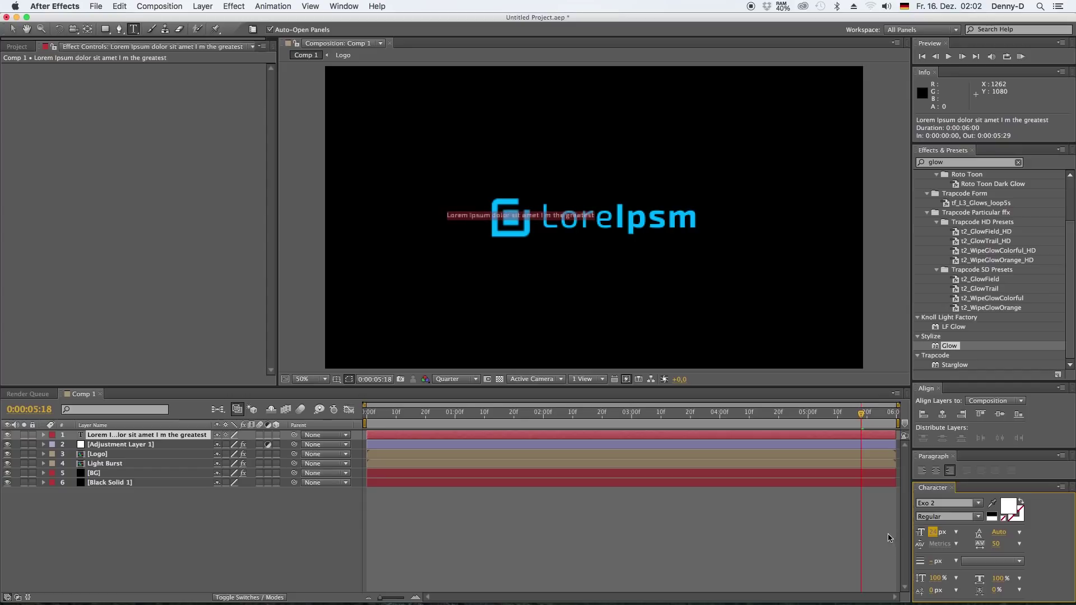
click(12, 29)
drag(492, 217, 590, 241)
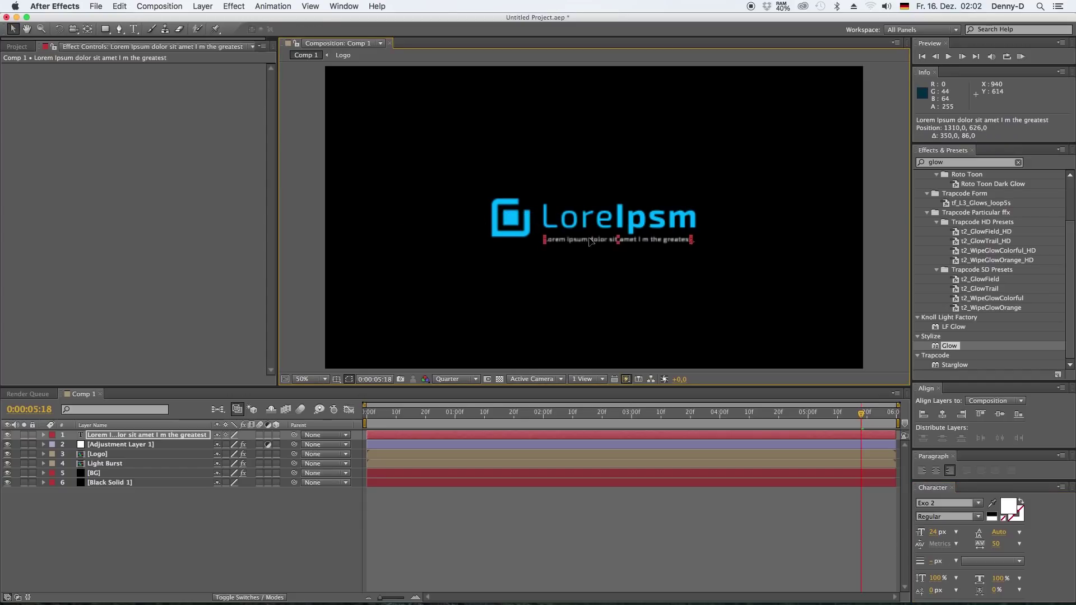
click(933, 532)
text(25)
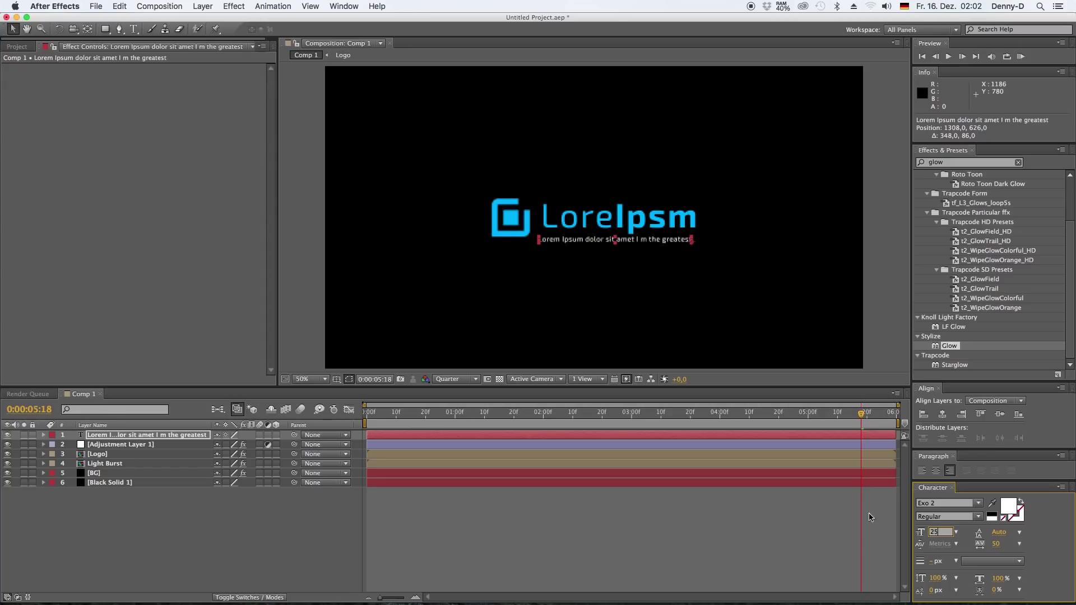
drag(621, 242, 629, 243)
click(264, 522)
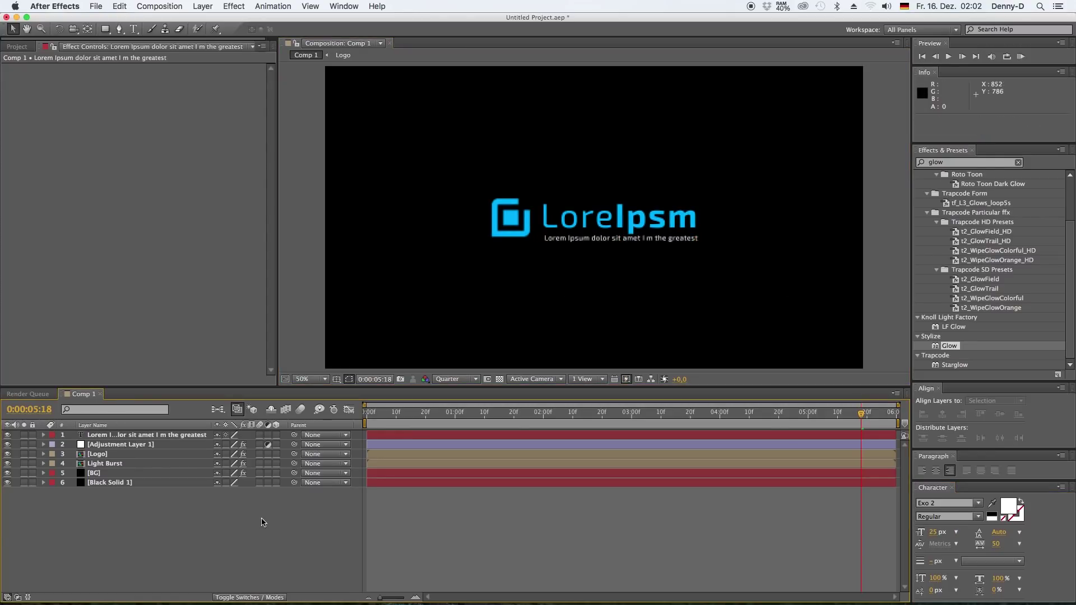
drag(100, 435, 103, 447)
Apply the Fade Up Characters preset to the subtitle layer and show its Start keyframes.
click(950, 163)
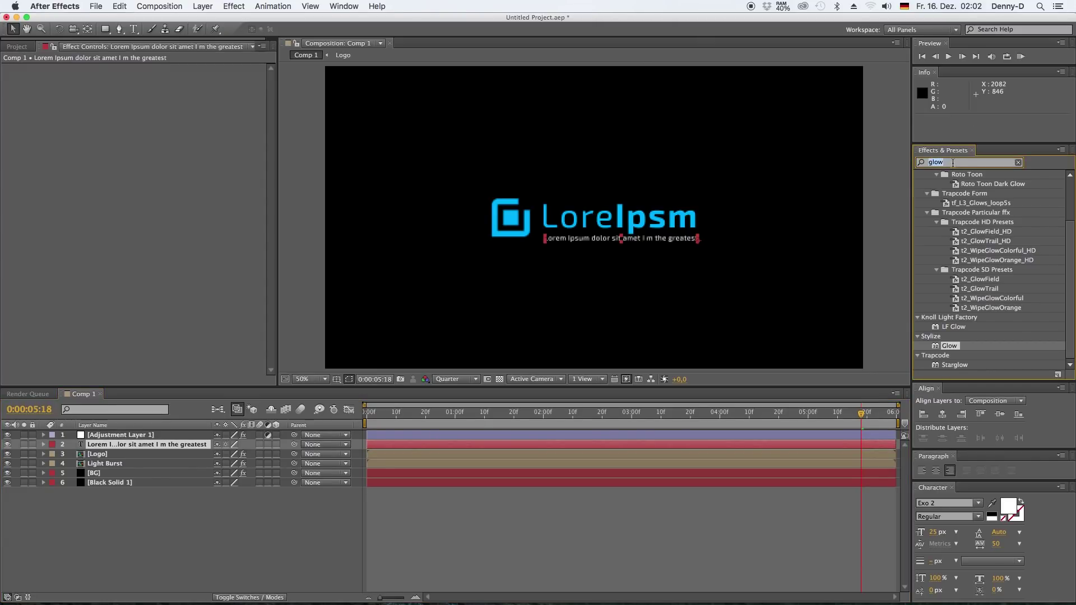
text(character)
drag(981, 252, 87, 447)
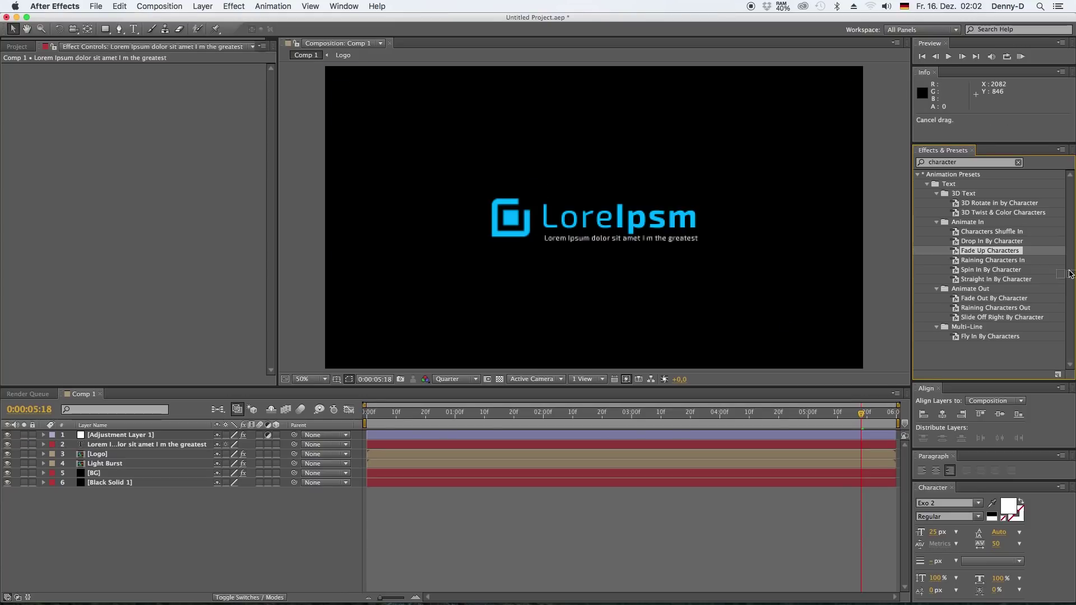
drag(696, 411, 600, 403)
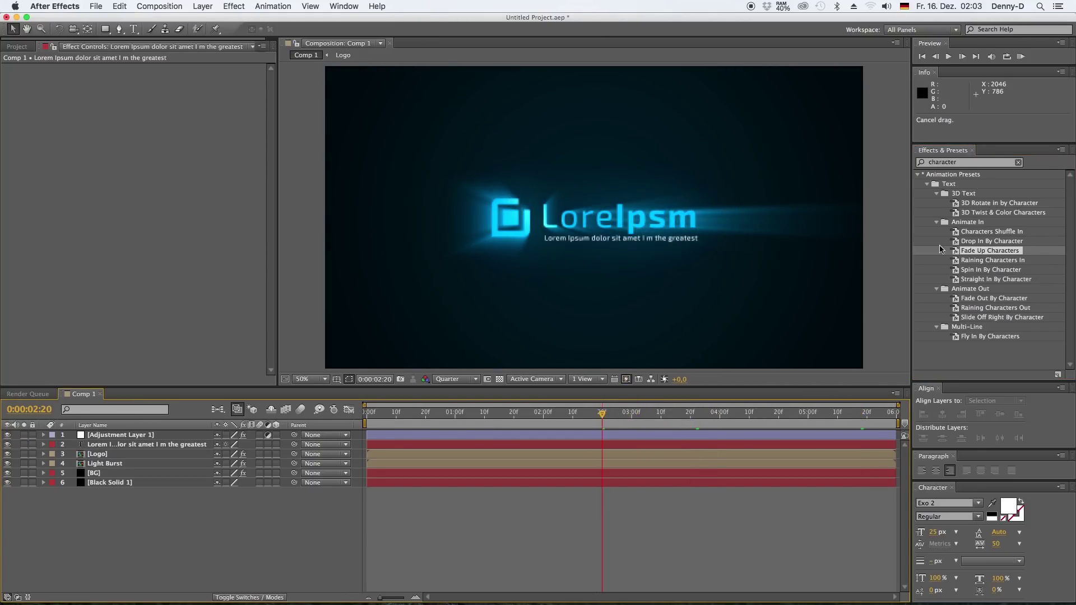
drag(941, 248, 243, 446)
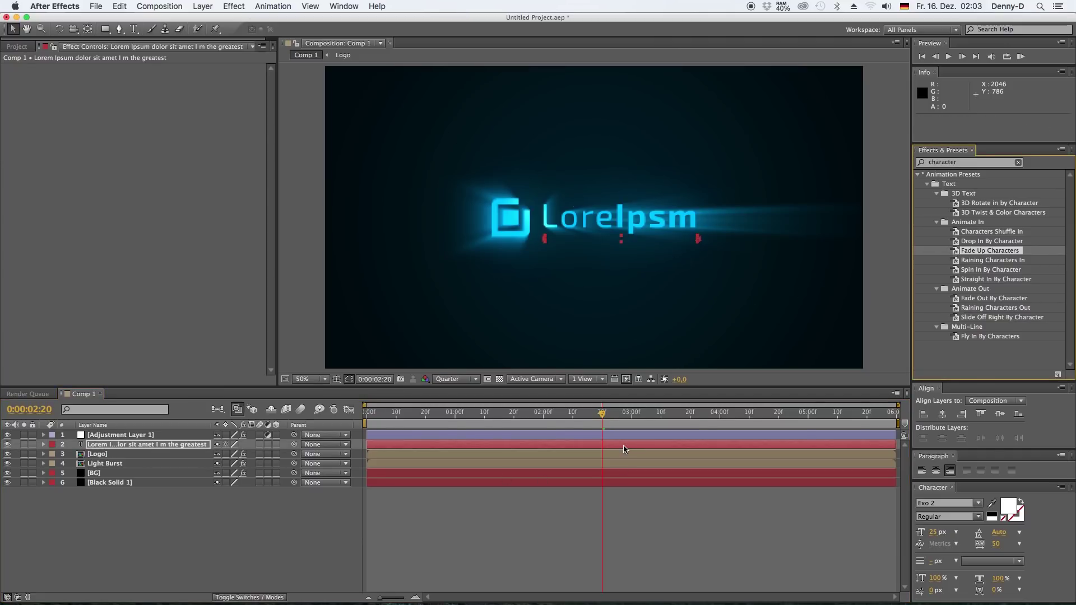
key(u)
key(space)
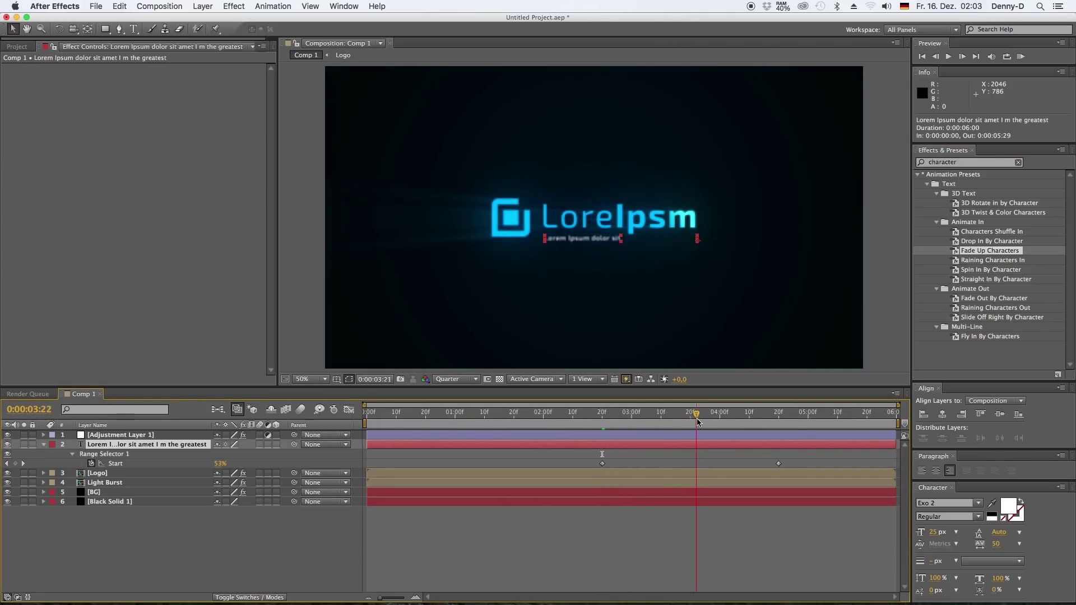
Shift both Start keyframes later so the fade ends near 5:00, then preview.
drag(628, 414, 658, 419)
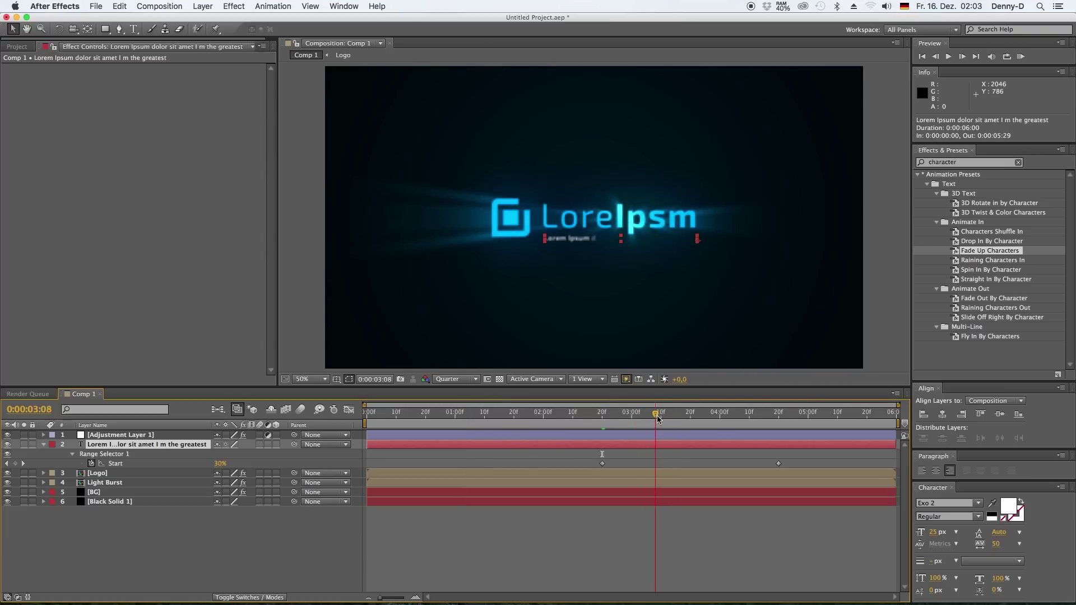
drag(794, 464, 594, 467)
drag(778, 464, 808, 464)
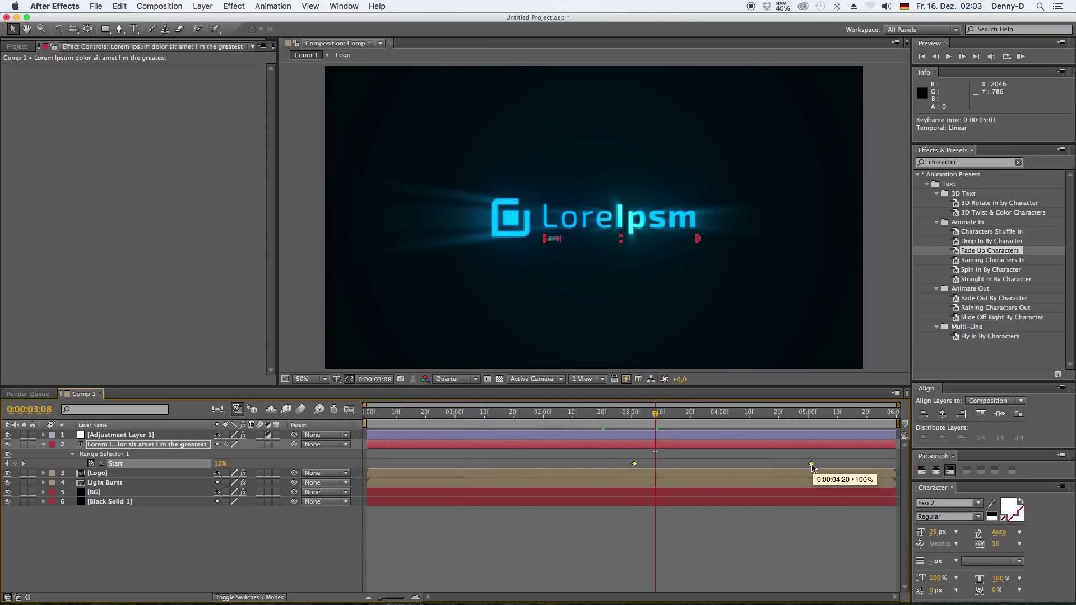
drag(807, 415, 401, 410)
click(293, 533)
key(space)
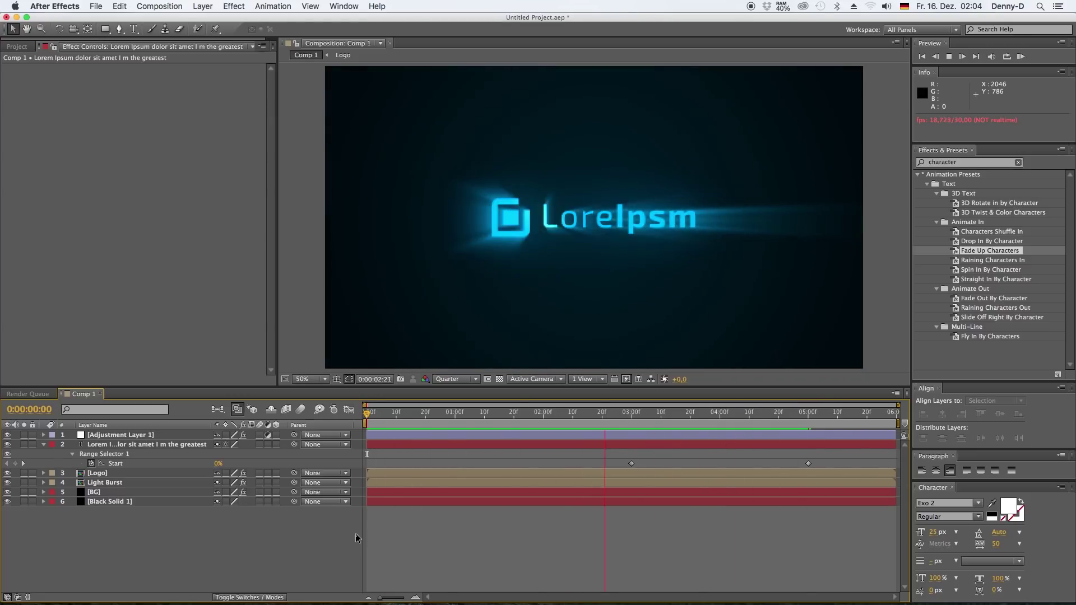
key(space)
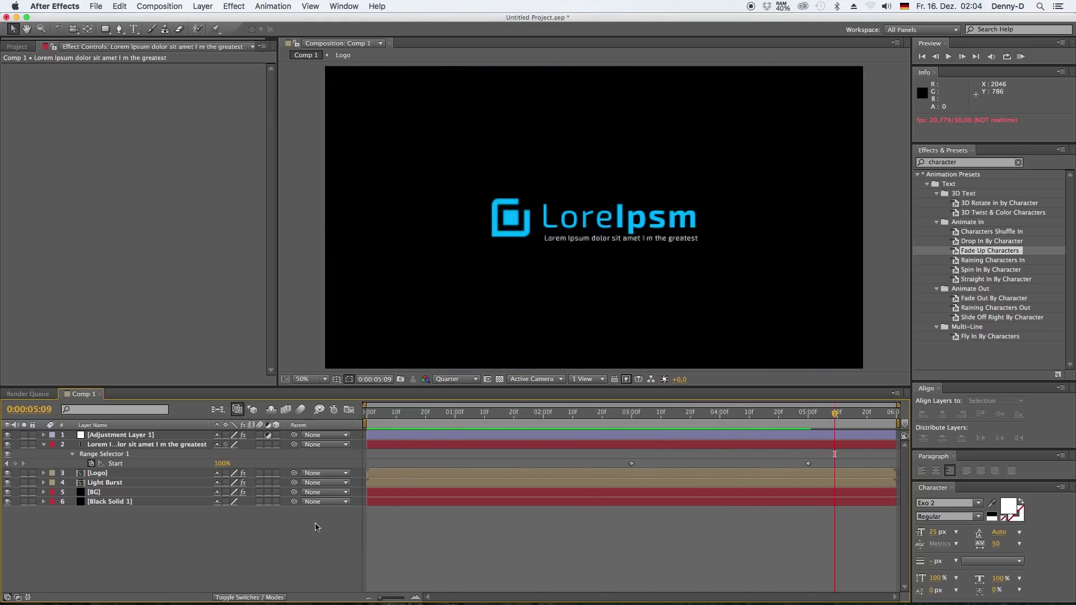
Add Comp 1 to the Render Queue and confirm its render settings.
click(44, 444)
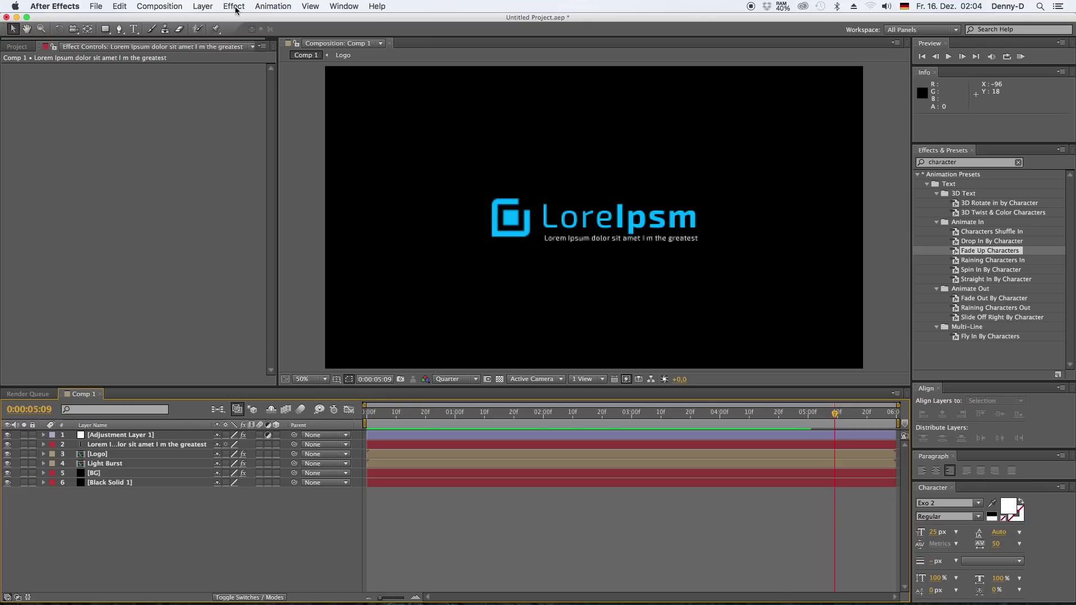
click(162, 7)
click(158, 83)
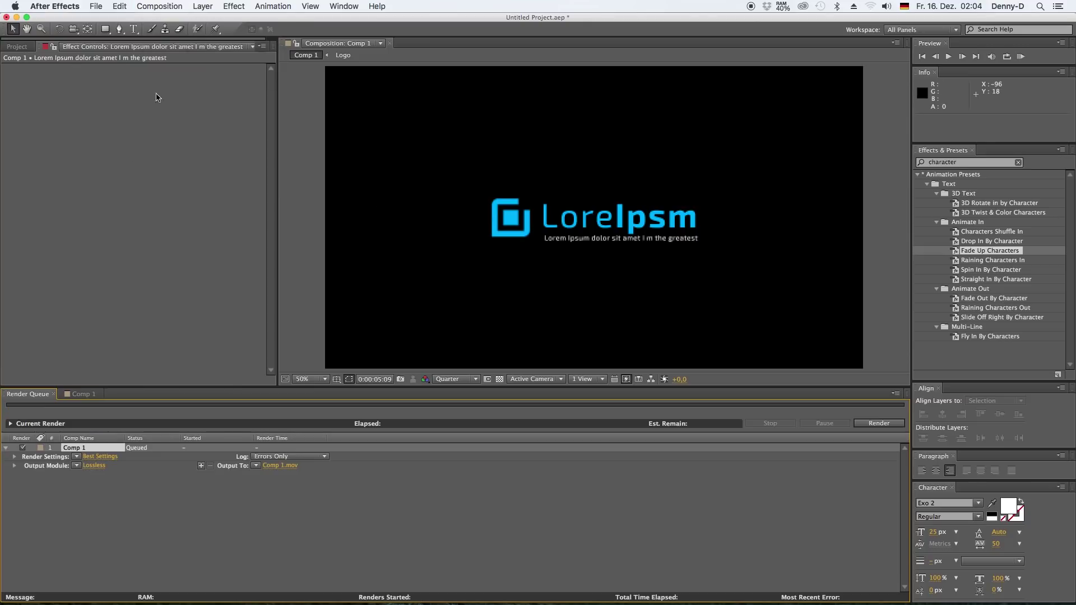
click(100, 457)
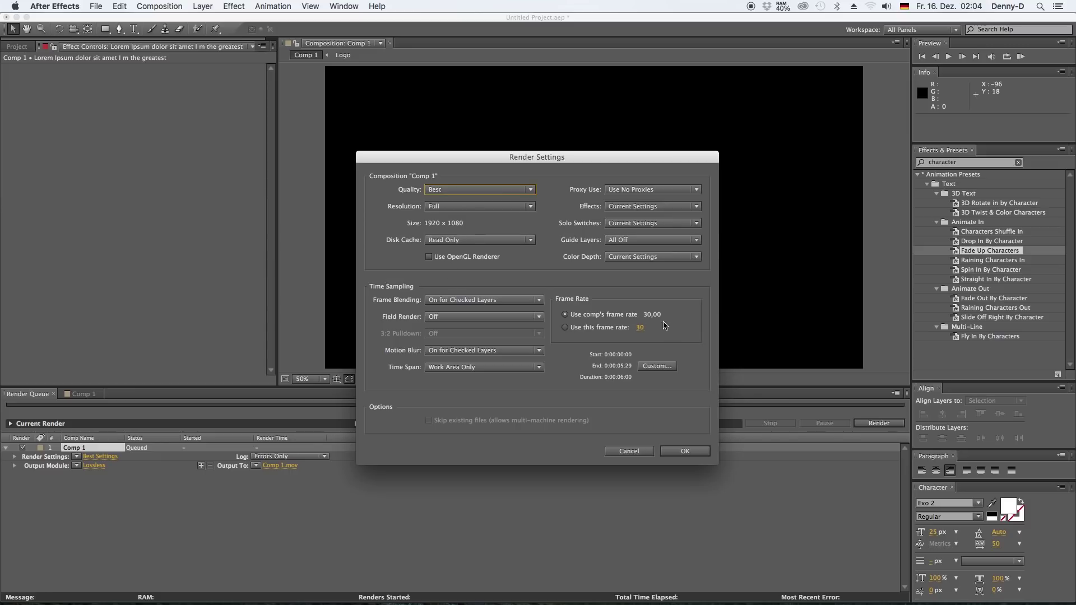
click(678, 451)
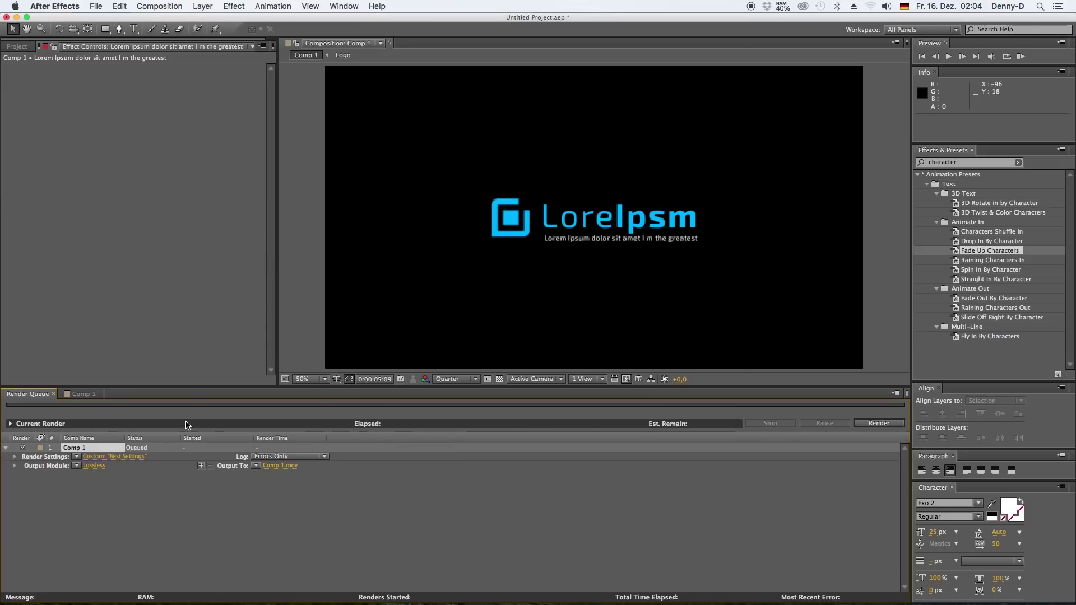
Set the output module to QuickTime with the H.264 codec and name the file 'Logo Animation'.
click(94, 466)
click(634, 229)
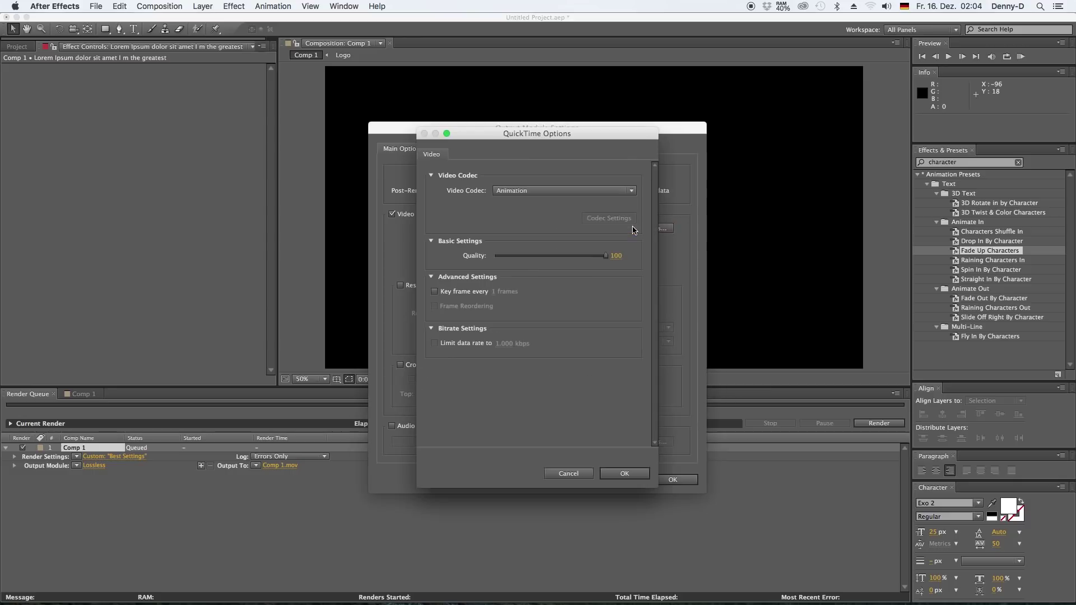
click(634, 192)
scroll(551, 357, down, 2)
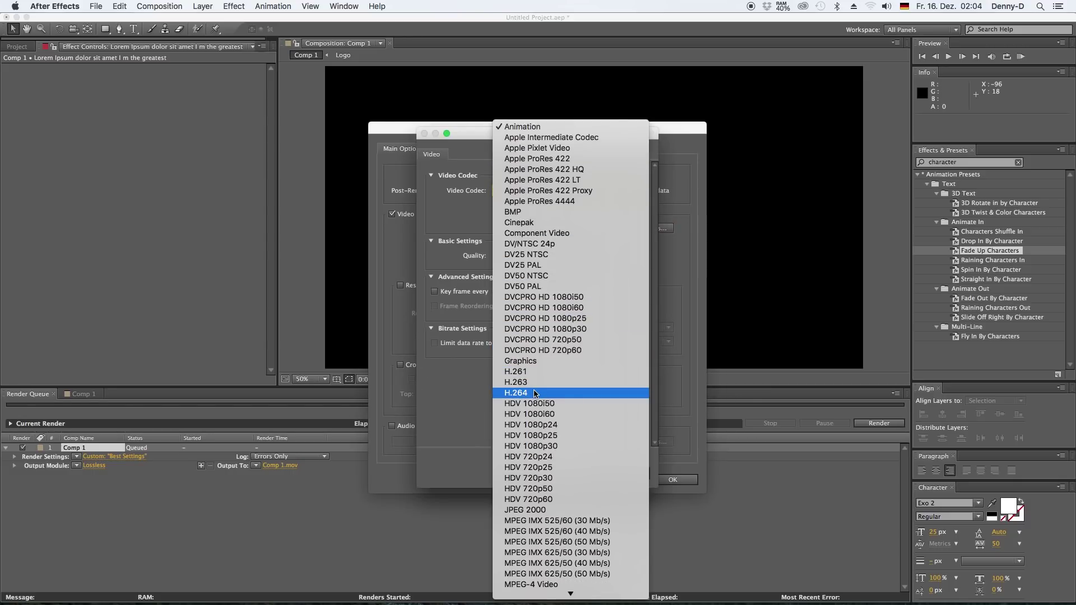
click(533, 393)
click(639, 476)
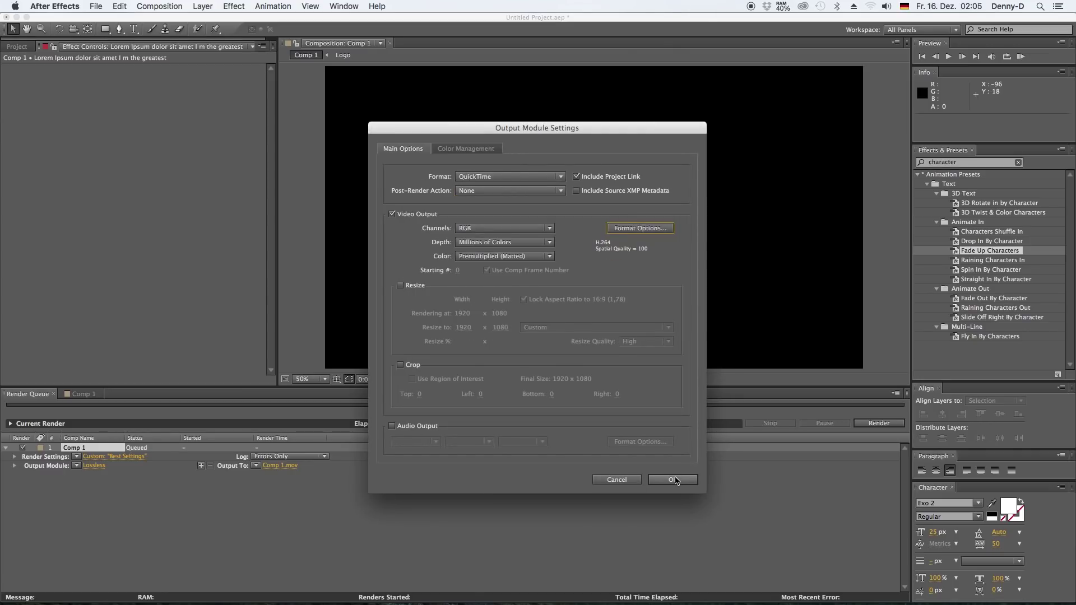
click(675, 480)
click(280, 466)
text(L)
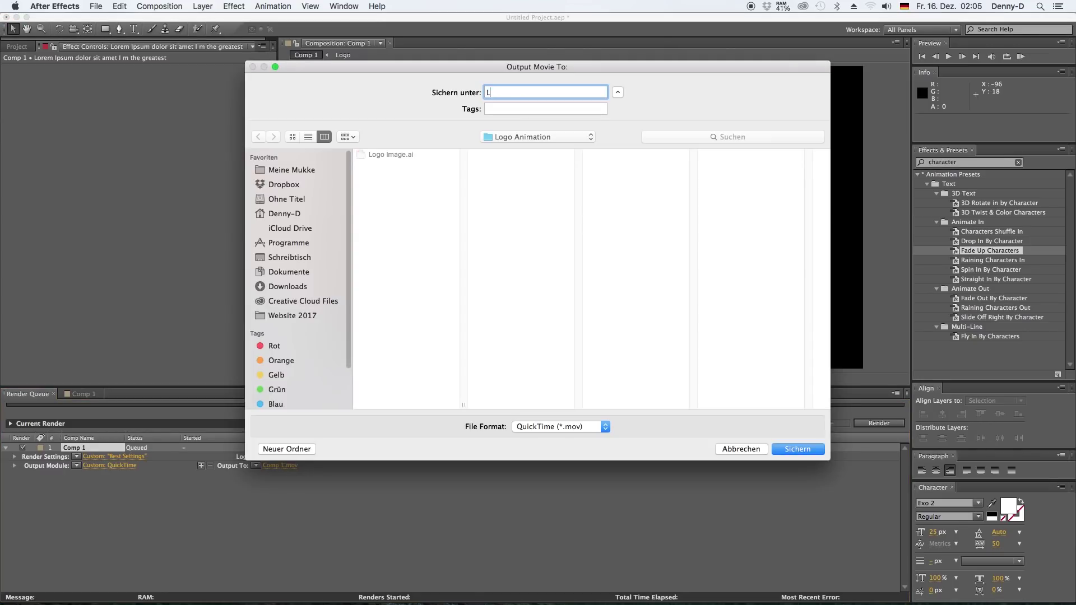
text(ogo Animation)
Save the output as Logo Animation.mov and start rendering Comp 1.
click(782, 450)
click(878, 424)
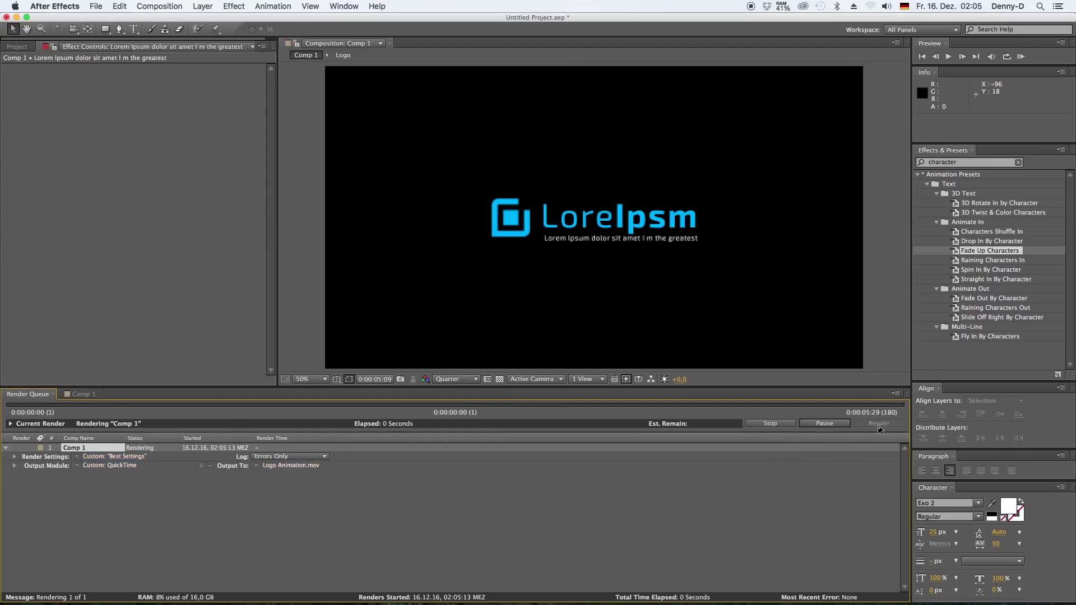